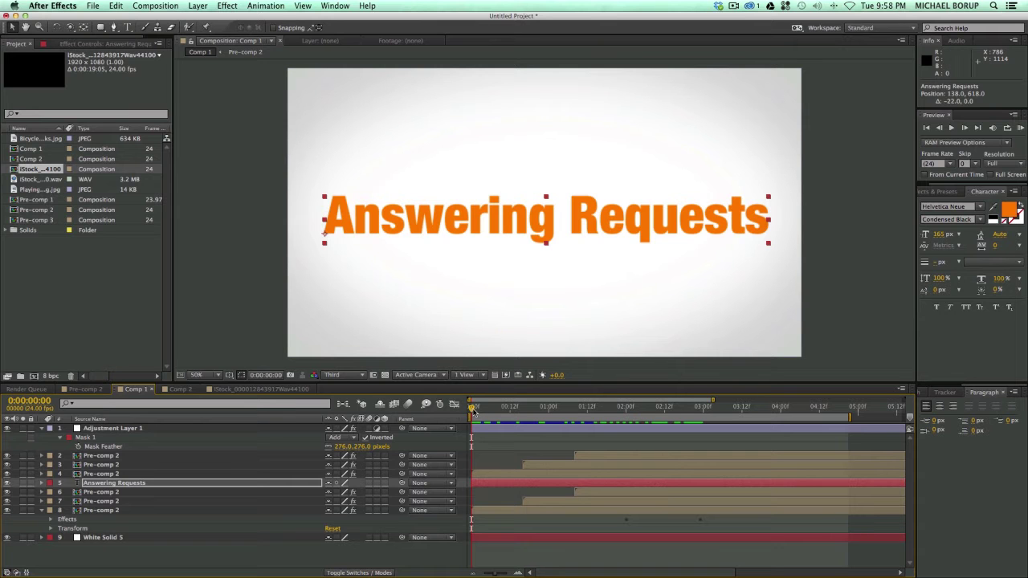
Step: Scrub Comp 1 from 0:00:00:00 to 0:00:03:00 to preview the arrow ribbons over the text
{"action": "left_click_drag", "start_coordinate": [474, 410], "coordinate": [725, 430]}
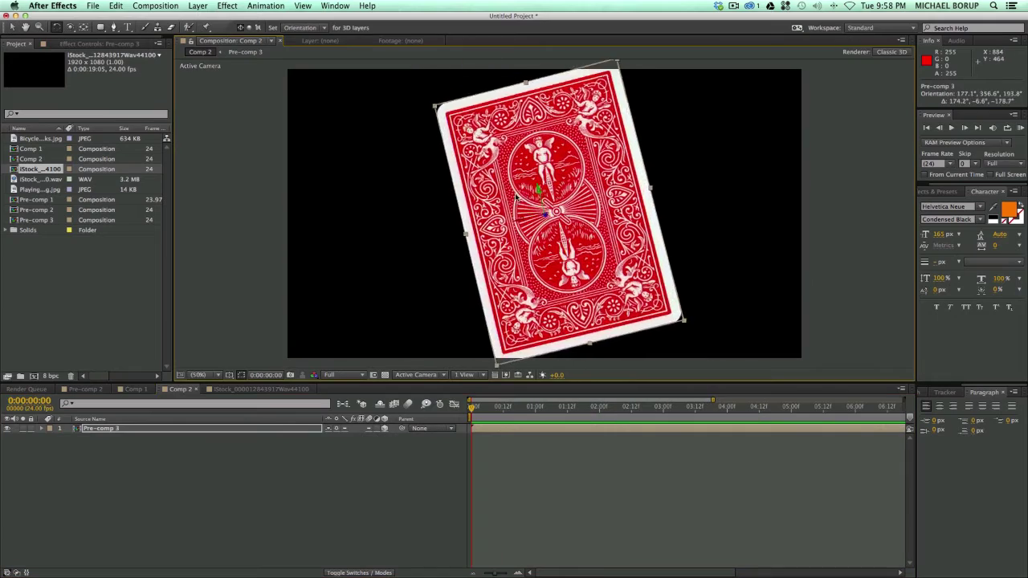
Step: Turn the 3D card to its ace face, check the audio comp's sliders, return to Comp 2, and create Comp 3
{"action": "left_click_drag", "start_coordinate": [518, 196], "coordinate": [481, 194]}
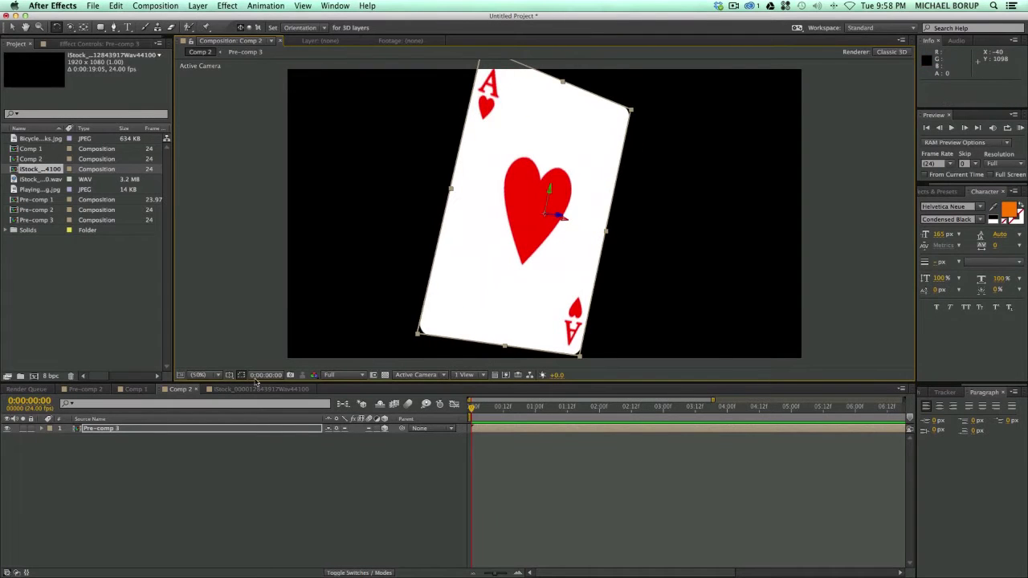
{"action": "left_click", "coordinate": [257, 388]}
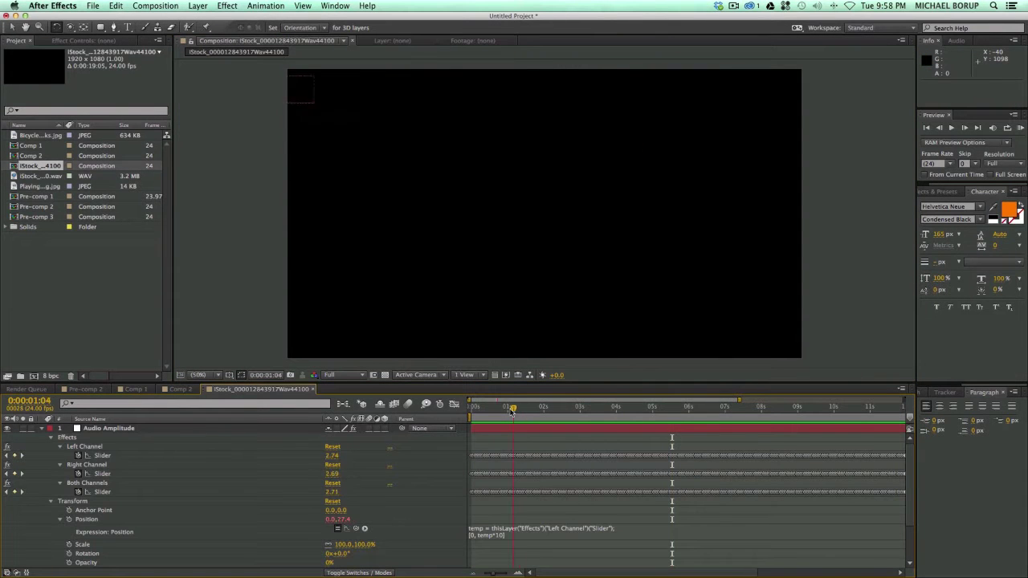
{"action": "left_click_drag", "start_coordinate": [512, 411], "coordinate": [517, 410]}
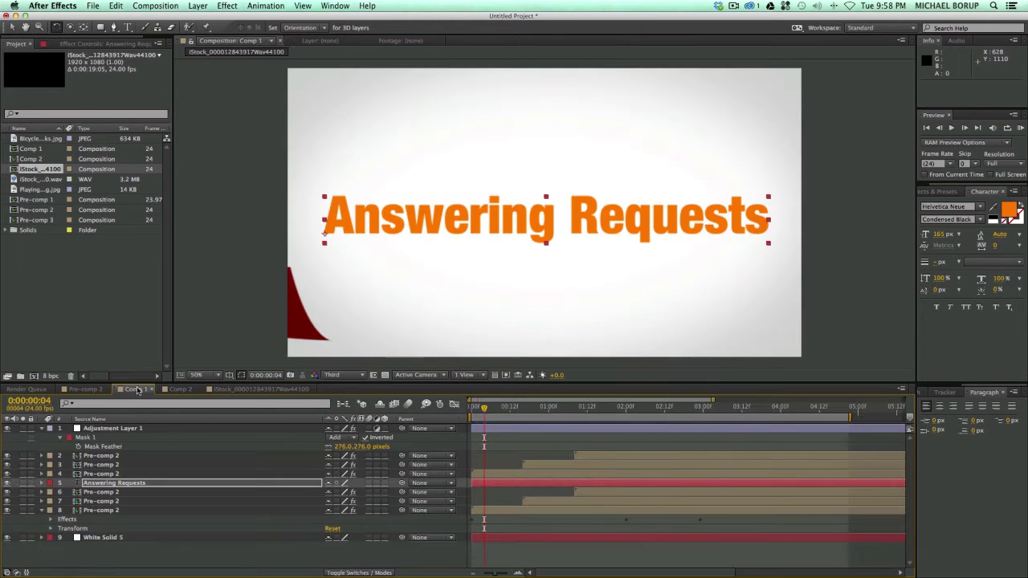
{"action": "left_click", "coordinate": [182, 390]}
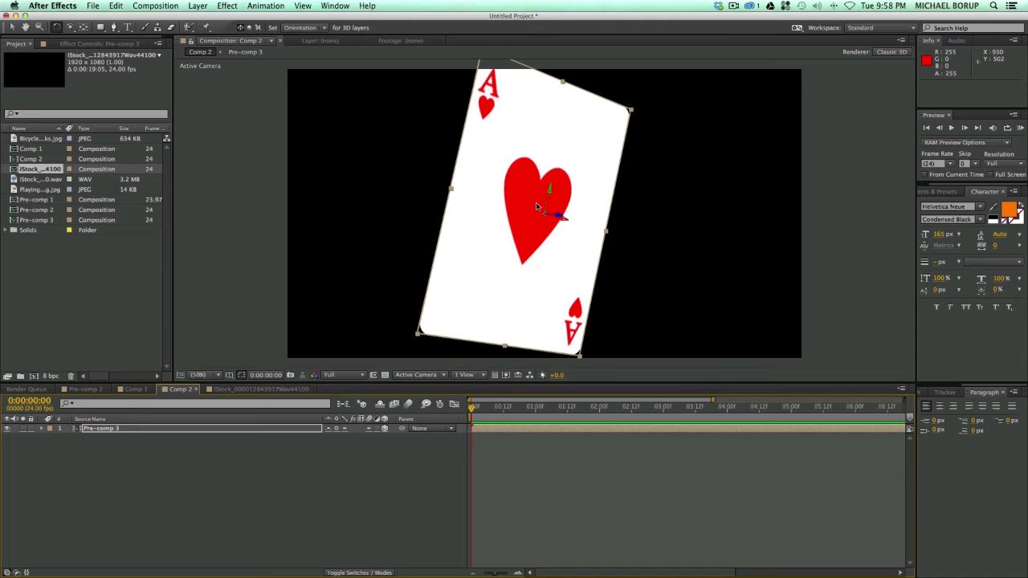
{"action": "left_click", "coordinate": [35, 376]}
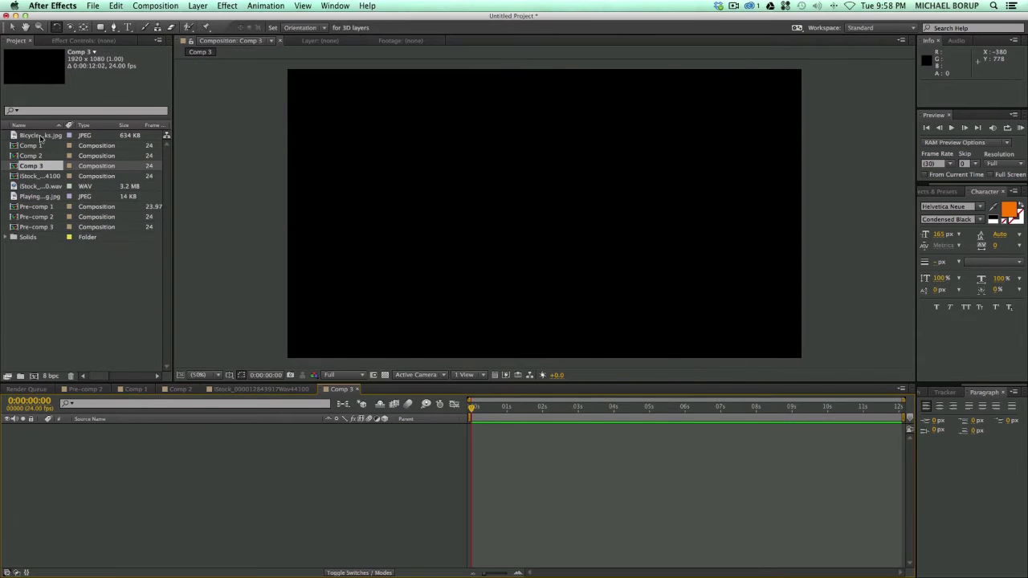
Step: Add Bicycle Rider Backs.jpg and PlayingCardsforTarotReading.jpg from the Project panel into Comp 3
{"action": "left_click", "coordinate": [40, 136]}
{"action": "left_click_drag", "start_coordinate": [12, 137], "coordinate": [567, 208]}
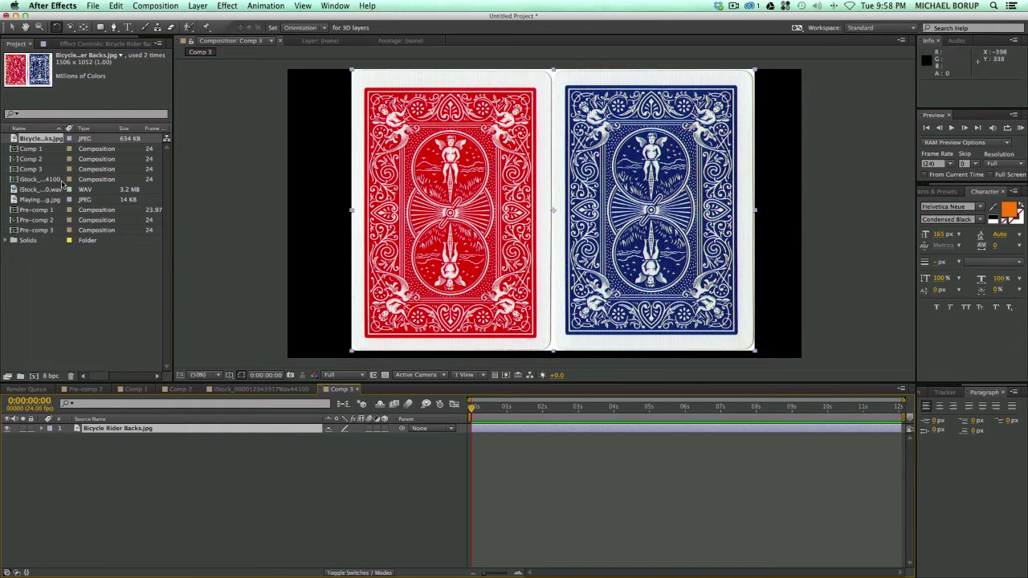
{"action": "left_click_drag", "start_coordinate": [41, 200], "coordinate": [562, 210]}
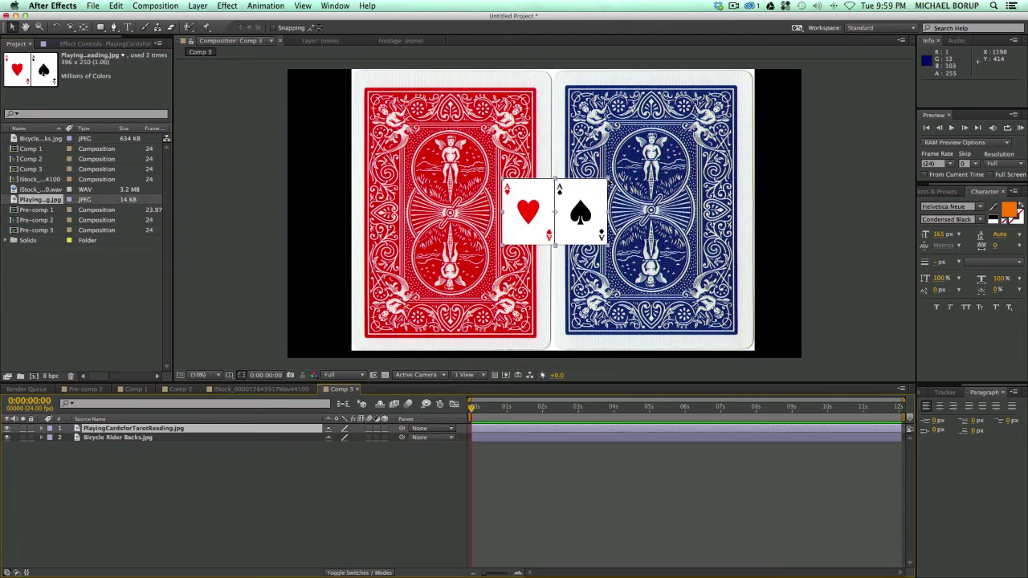
Step: Scale the aces image up over the backs and mask the backs layer to the red card
{"action": "left_click_drag", "start_coordinate": [624, 179], "coordinate": [742, 105]}
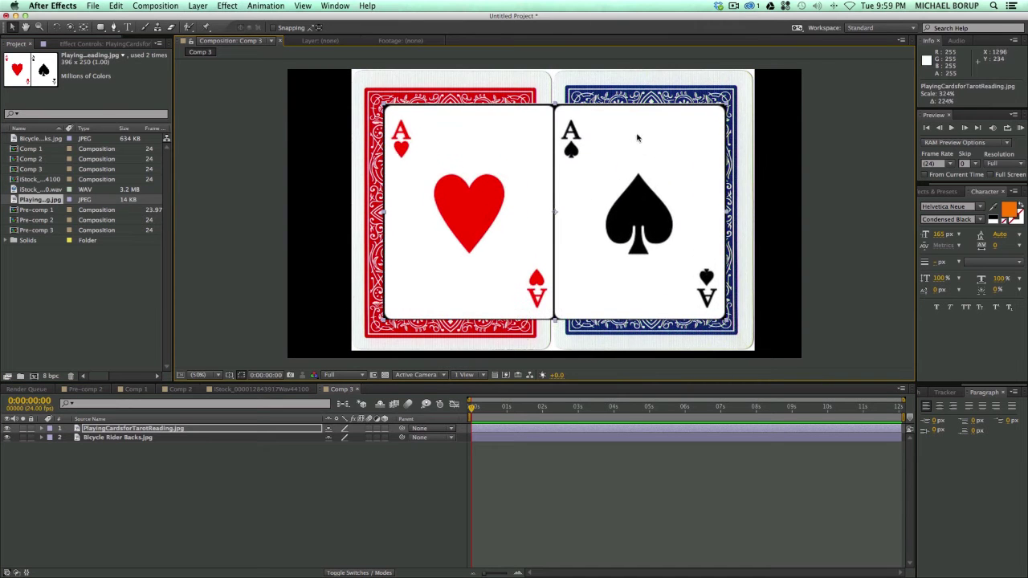
{"action": "left_click_drag", "start_coordinate": [638, 135], "coordinate": [661, 152]}
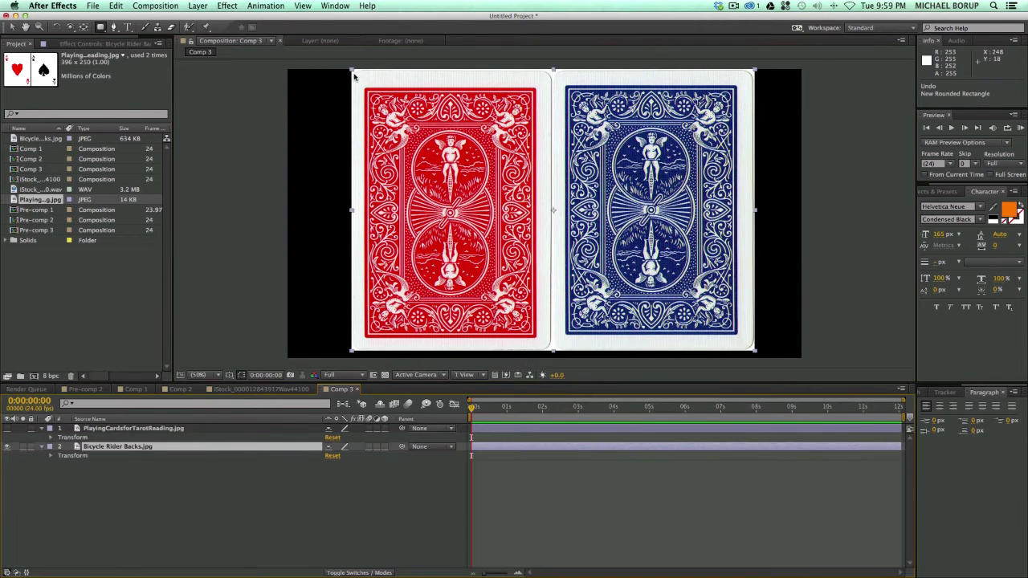
{"action": "mouse_move", "coordinate": [355, 74]}
{"action": "left_mouse_down"}
{"action": "mouse_move", "coordinate": [404, 150]}
{"action": "mouse_move", "coordinate": [546, 312]}
{"action": "mouse_move", "coordinate": [542, 345]}
{"action": "left_mouse_up"}
Step: Finish the red-back mask and centre the card-back layer's anchor point on the red card
{"action": "left_click", "coordinate": [558, 444]}
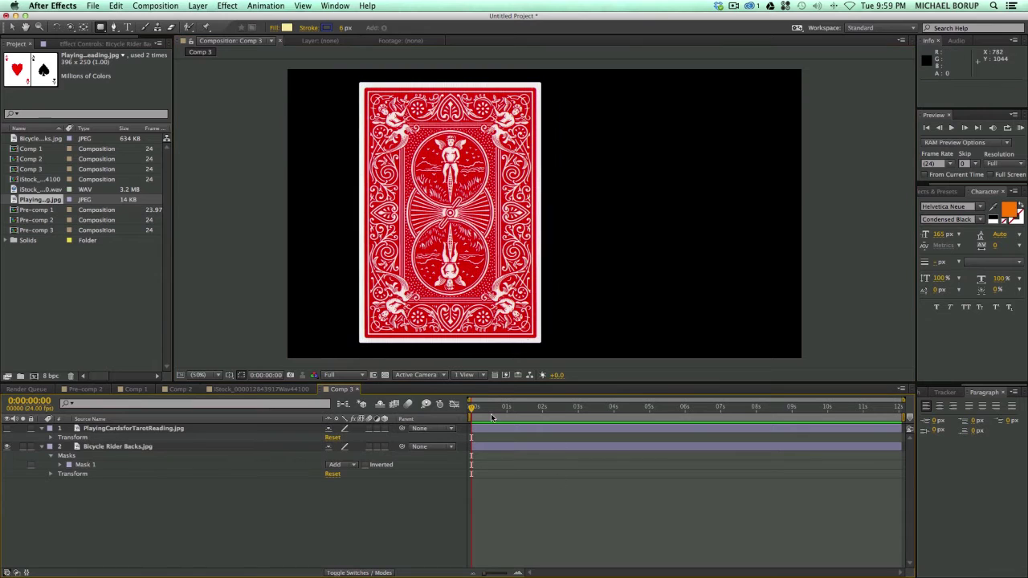
{"action": "left_click", "coordinate": [113, 449]}
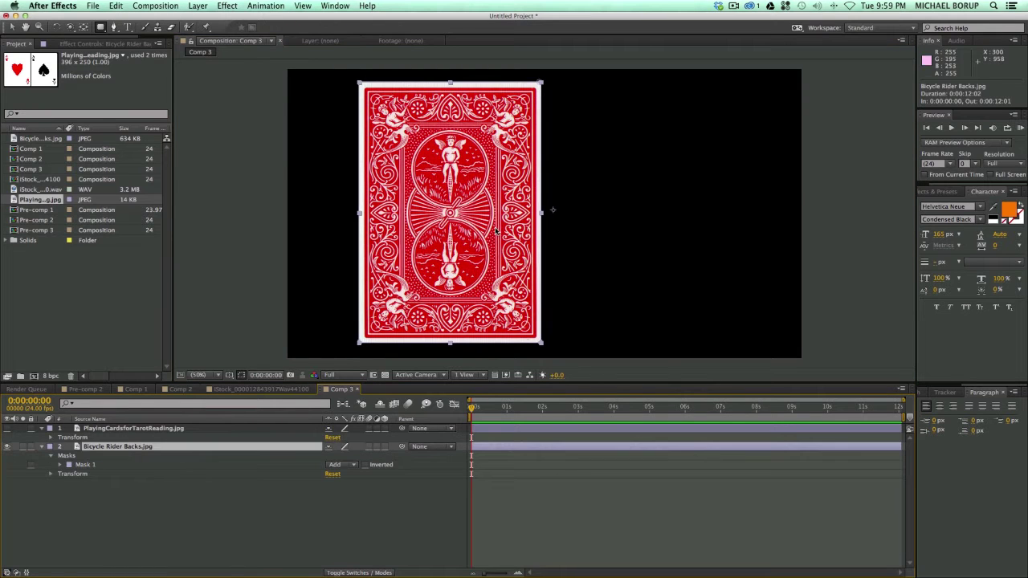
{"action": "left_click", "coordinate": [84, 28]}
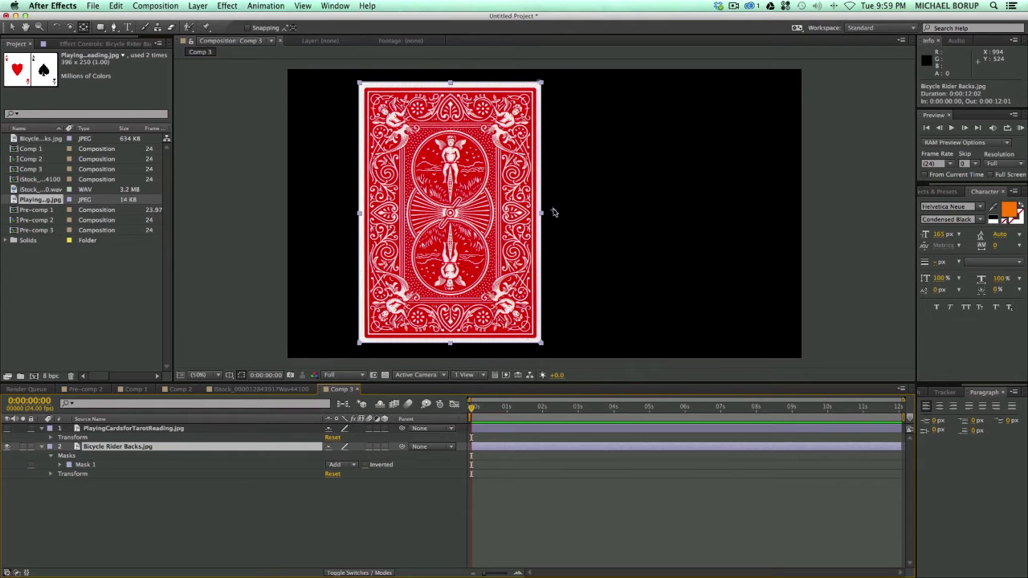
{"action": "left_click_drag", "start_coordinate": [553, 212], "coordinate": [464, 214]}
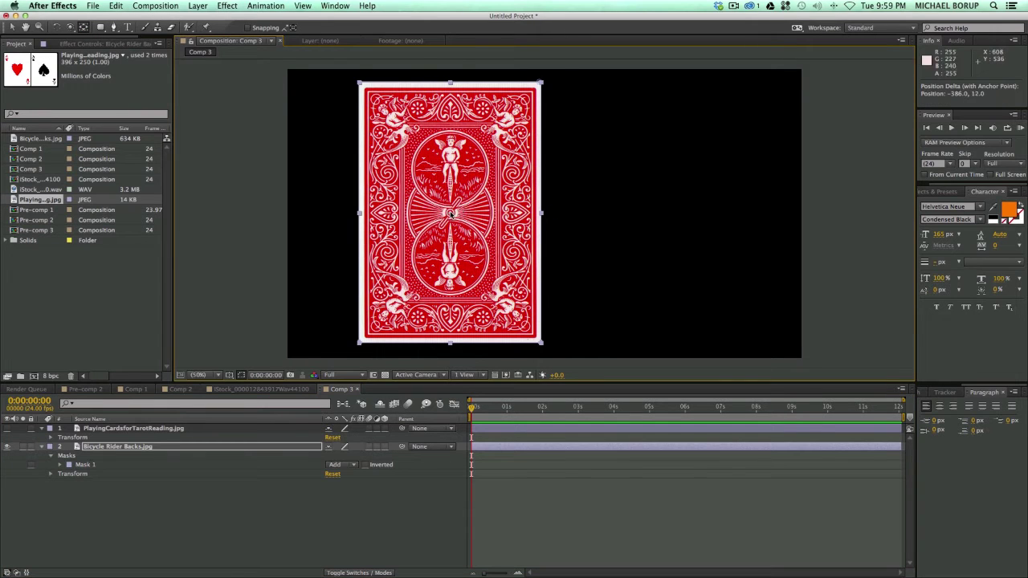
{"action": "left_click", "coordinate": [516, 487]}
Step: Mask the aces layer to the ace of hearts and centre its anchor point on that card
{"action": "left_click", "coordinate": [482, 431]}
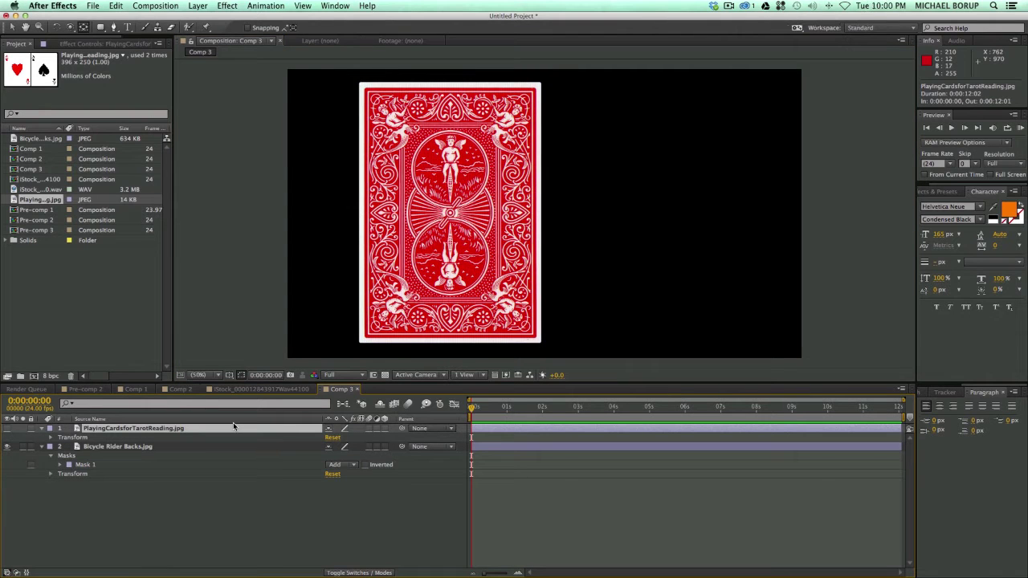
{"action": "key", "text": "v"}
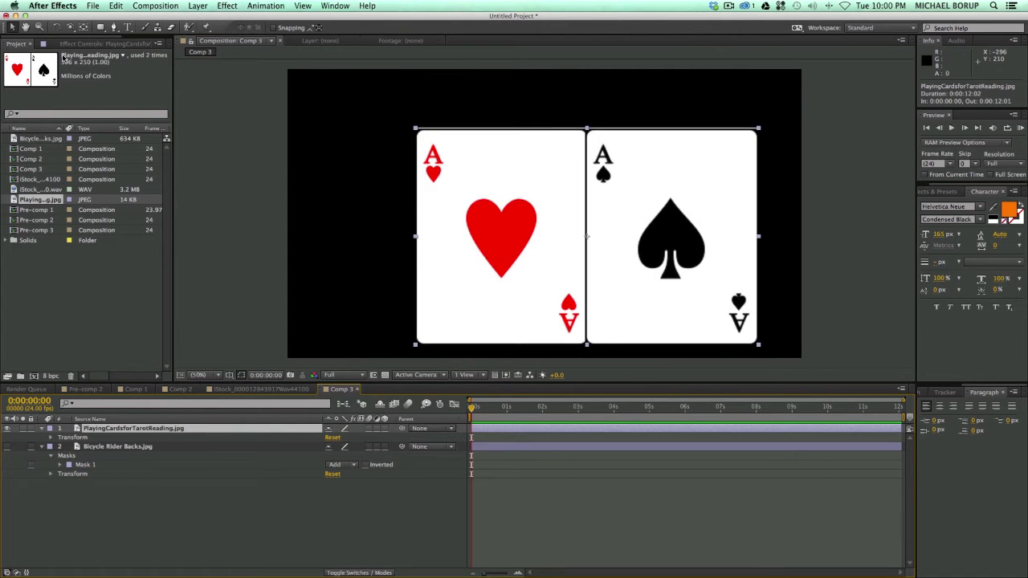
{"action": "left_click", "coordinate": [101, 27]}
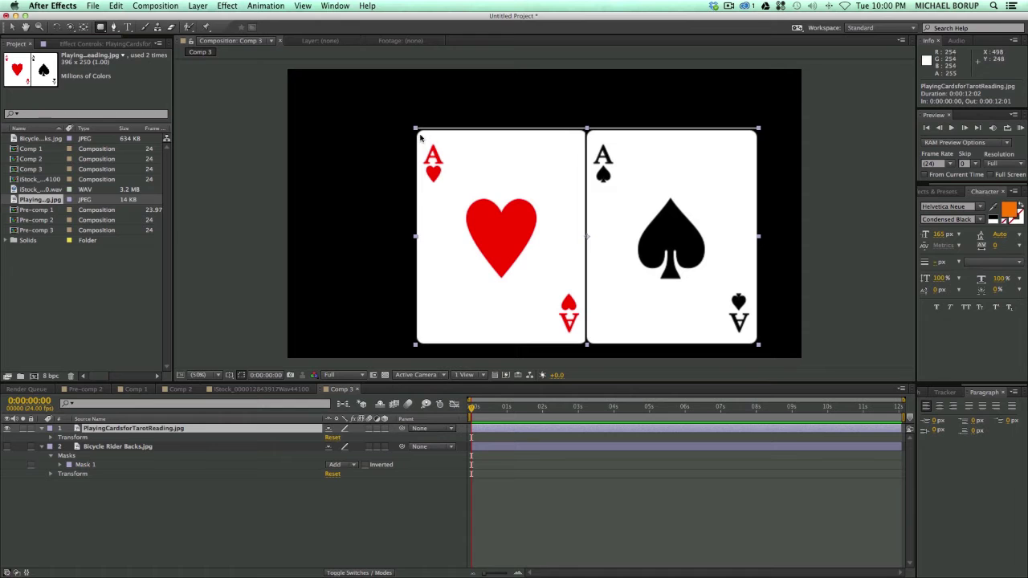
{"action": "left_click_drag", "start_coordinate": [419, 136], "coordinate": [584, 340]}
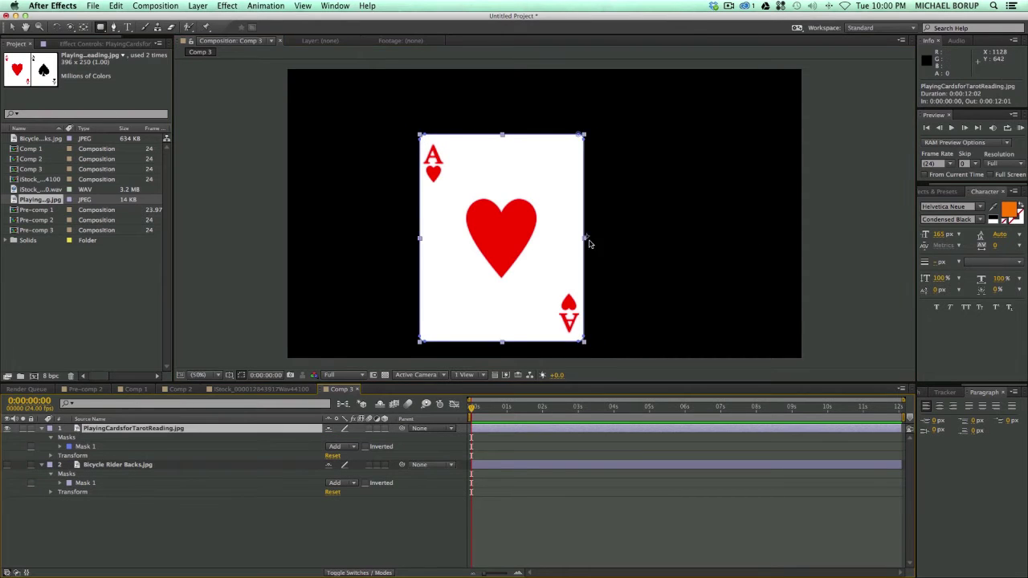
{"action": "key", "text": "t"}
{"action": "key", "text": "y"}
{"action": "left_click_drag", "start_coordinate": [588, 239], "coordinate": [503, 239]}
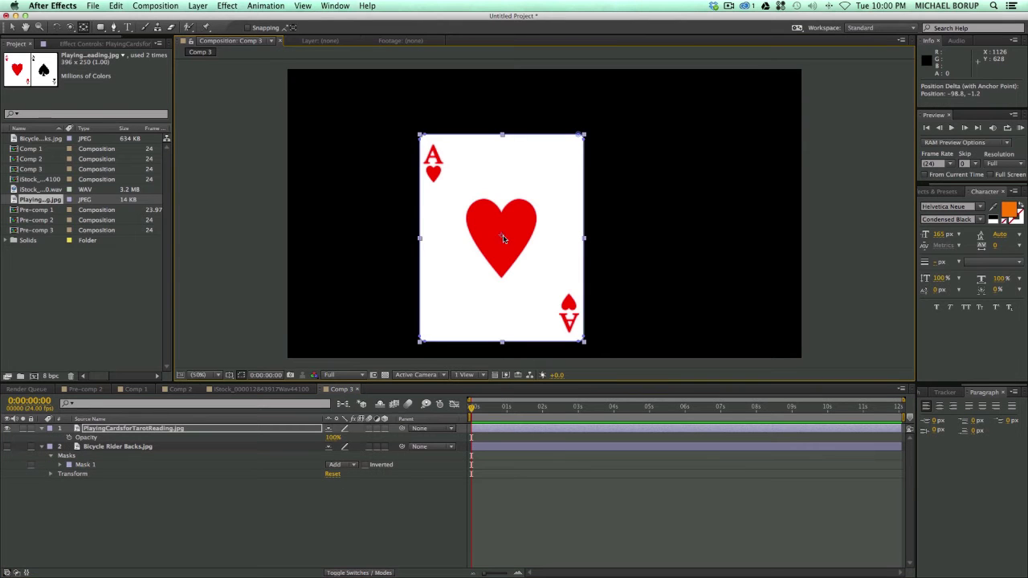
{"action": "left_click", "coordinate": [540, 542]}
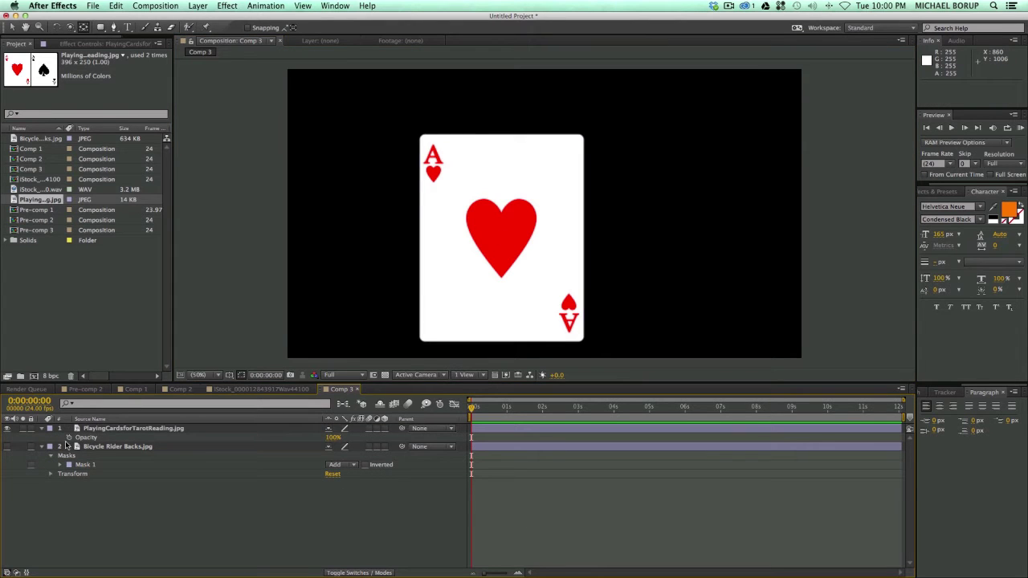
{"action": "left_click", "coordinate": [7, 447]}
Step: Show layer names and place the ace of hearts over the red back, scaled to 337%
{"action": "left_click", "coordinate": [89, 418]}
{"action": "key", "text": "v"}
{"action": "left_click_drag", "start_coordinate": [512, 261], "coordinate": [448, 222]}
{"action": "left_click_drag", "start_coordinate": [371, 320], "coordinate": [359, 348]}
{"action": "left_click", "coordinate": [573, 321]}
{"action": "scroll", "coordinate": [493, 298], "scroll_direction": "up", "scroll_amount": 5}
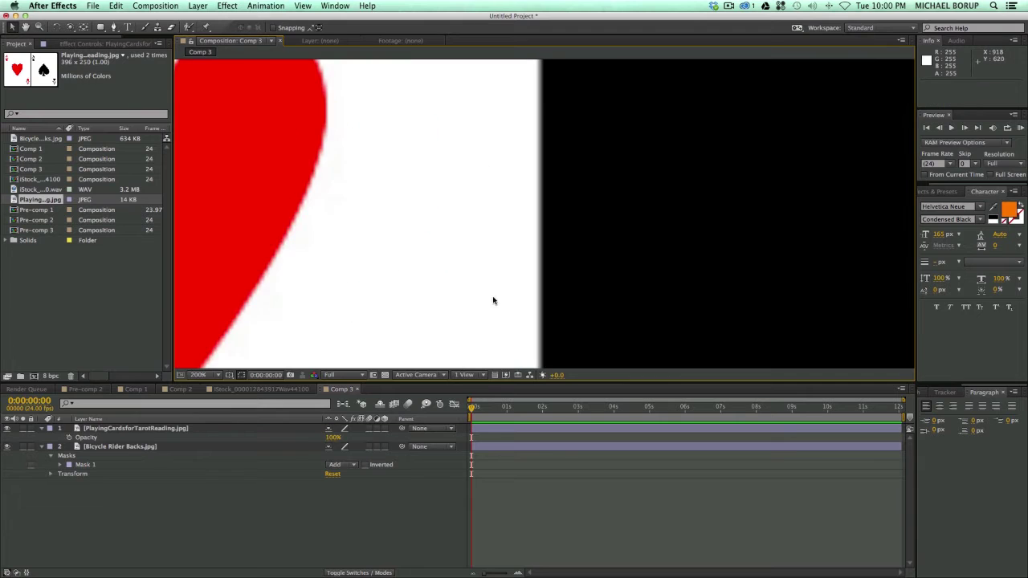
{"action": "scroll", "coordinate": [454, 80], "scroll_direction": "down", "scroll_amount": 3}
{"action": "scroll", "coordinate": [487, 215], "scroll_direction": "up", "scroll_amount": 2}
{"action": "scroll", "coordinate": [487, 216], "scroll_direction": "down", "scroll_amount": 2}
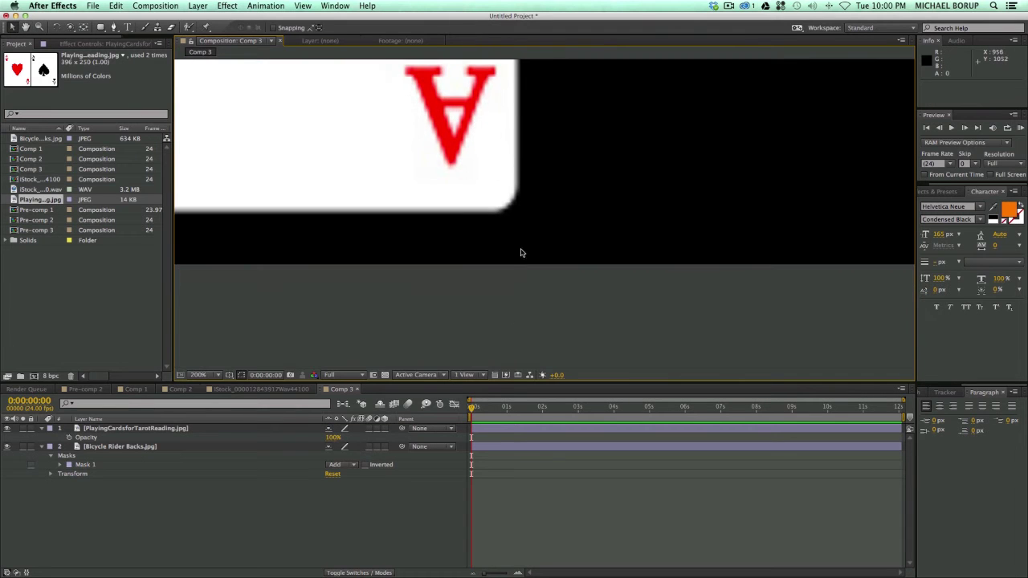
Step: Adjust the ace layer's Mask 1 so its edge hugs the card border
{"action": "left_click", "coordinate": [483, 432]}
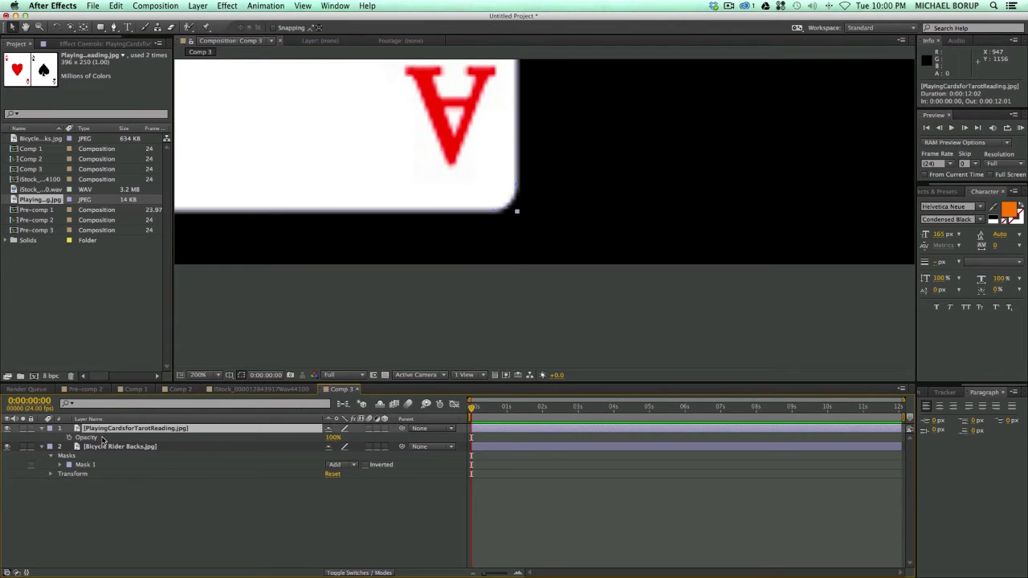
{"action": "key", "text": "m"}
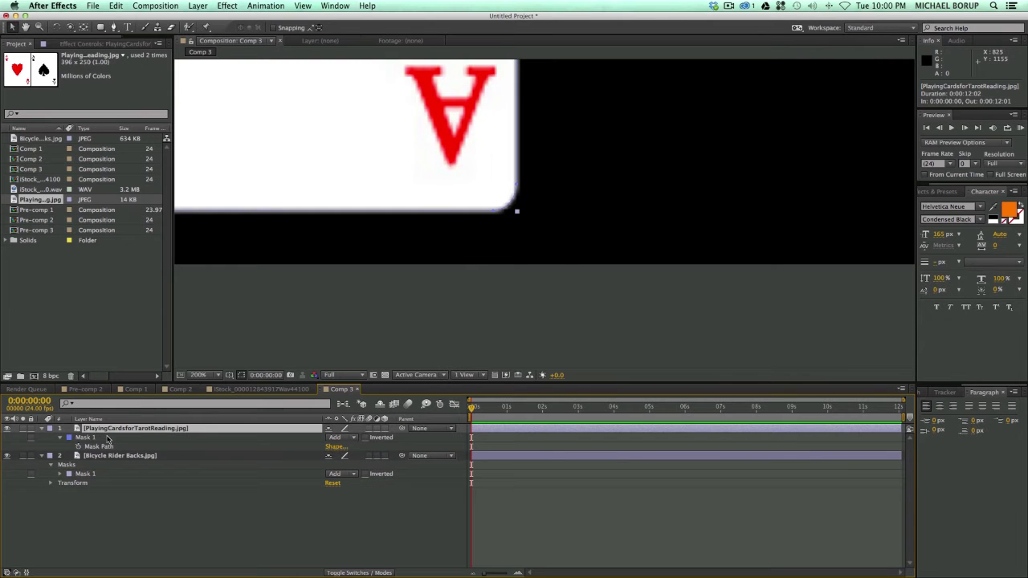
{"action": "left_click", "coordinate": [93, 439]}
{"action": "left_click", "coordinate": [128, 467]}
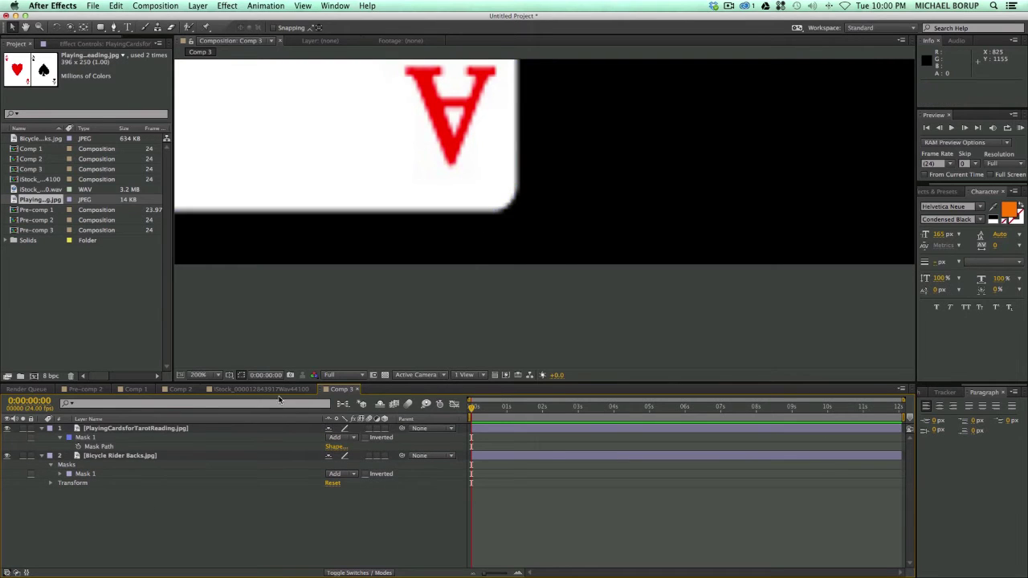
{"action": "left_click", "coordinate": [87, 438]}
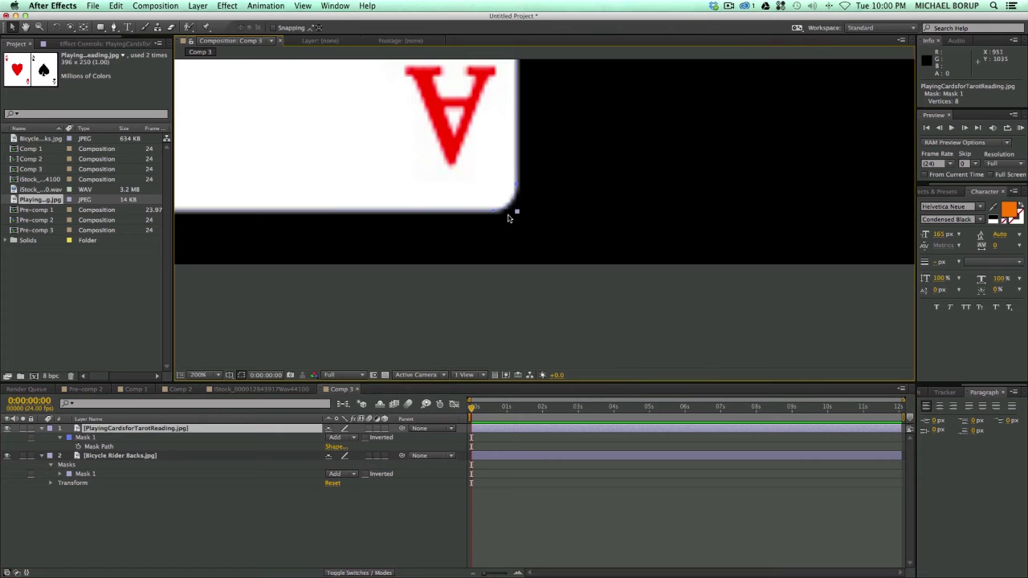
{"action": "left_click_drag", "start_coordinate": [514, 211], "coordinate": [507, 190]}
{"action": "scroll", "coordinate": [507, 191], "scroll_direction": "up", "scroll_amount": 5}
{"action": "scroll", "coordinate": [608, 197], "scroll_direction": "left", "scroll_amount": 5}
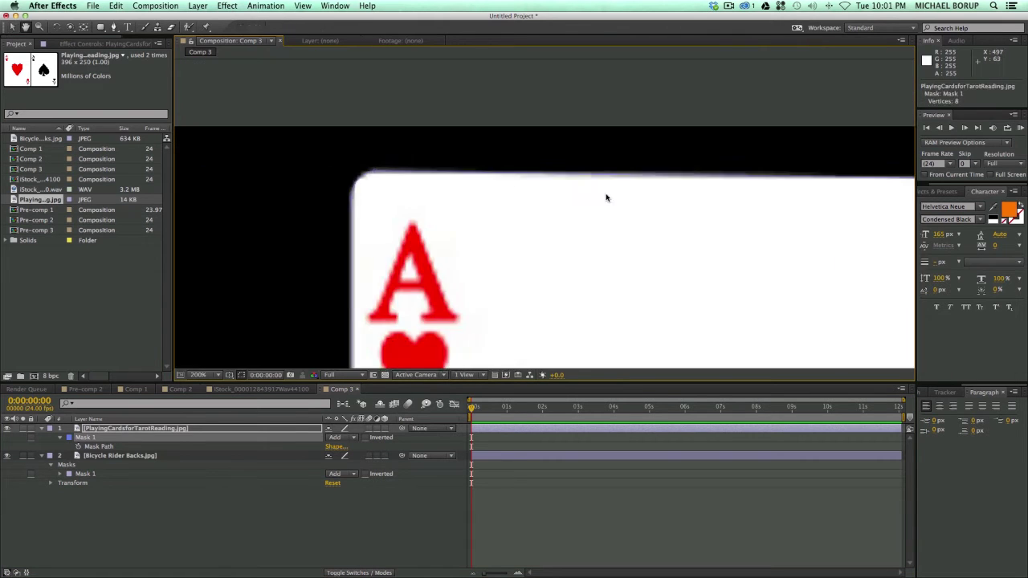
{"action": "scroll", "coordinate": [371, 211], "scroll_direction": "down", "scroll_amount": 5}
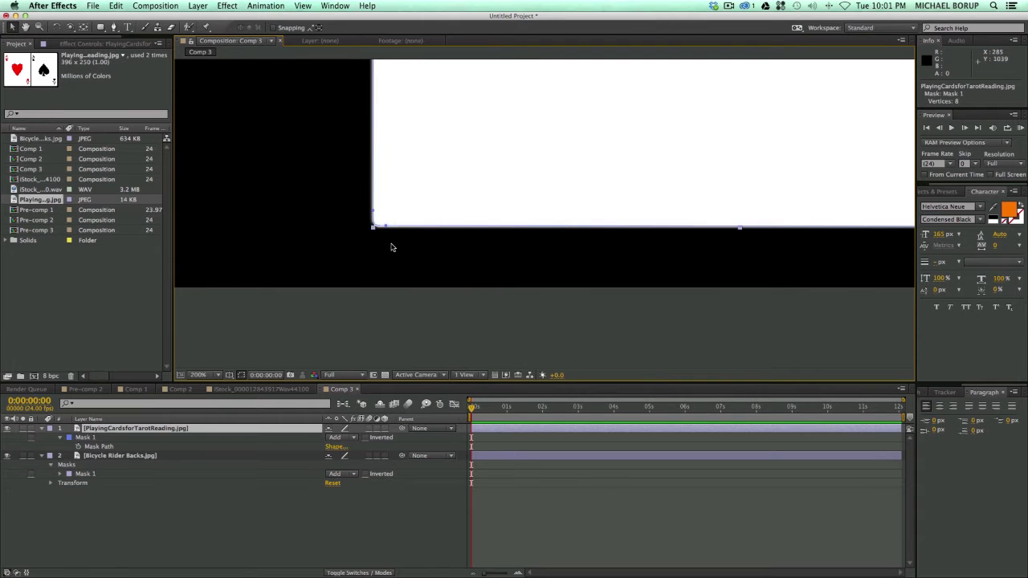
{"action": "scroll", "coordinate": [390, 244], "scroll_direction": "down", "scroll_amount": 5}
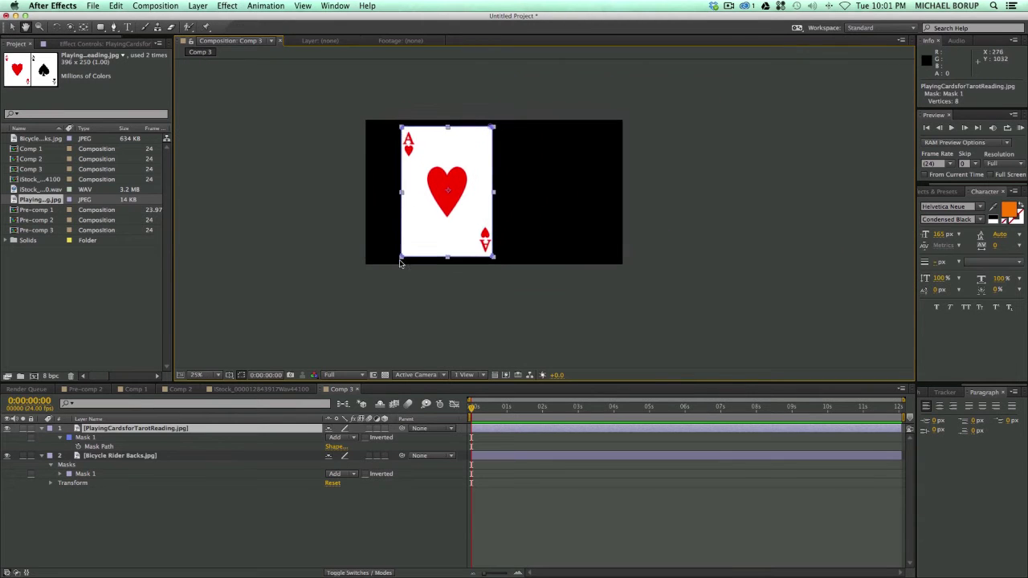
Step: Move both card layers right together so the ace sits at position 954, 522
{"action": "left_click", "coordinate": [491, 310]}
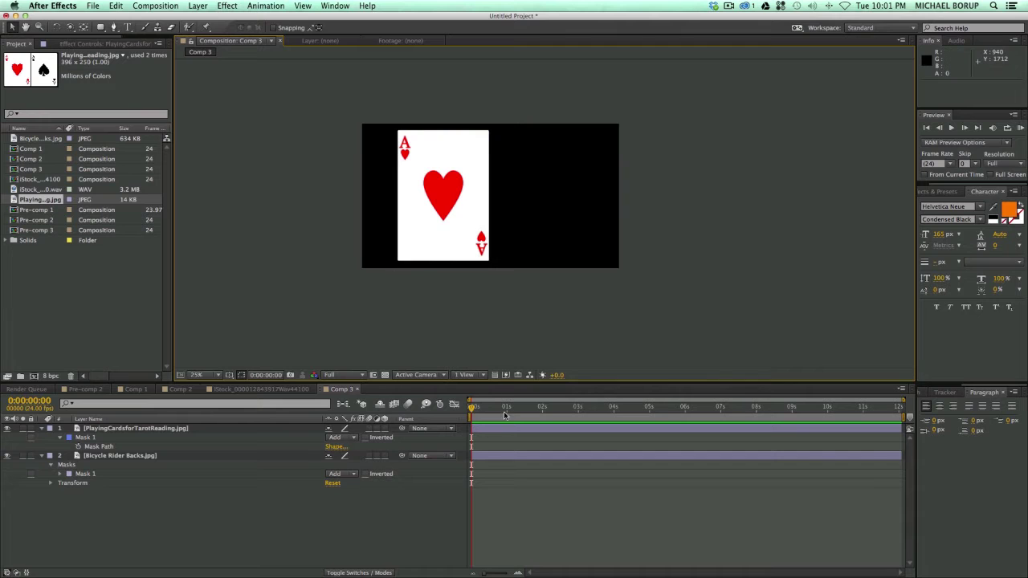
{"action": "left_click", "coordinate": [461, 231]}
{"action": "key", "text": "super+a"}
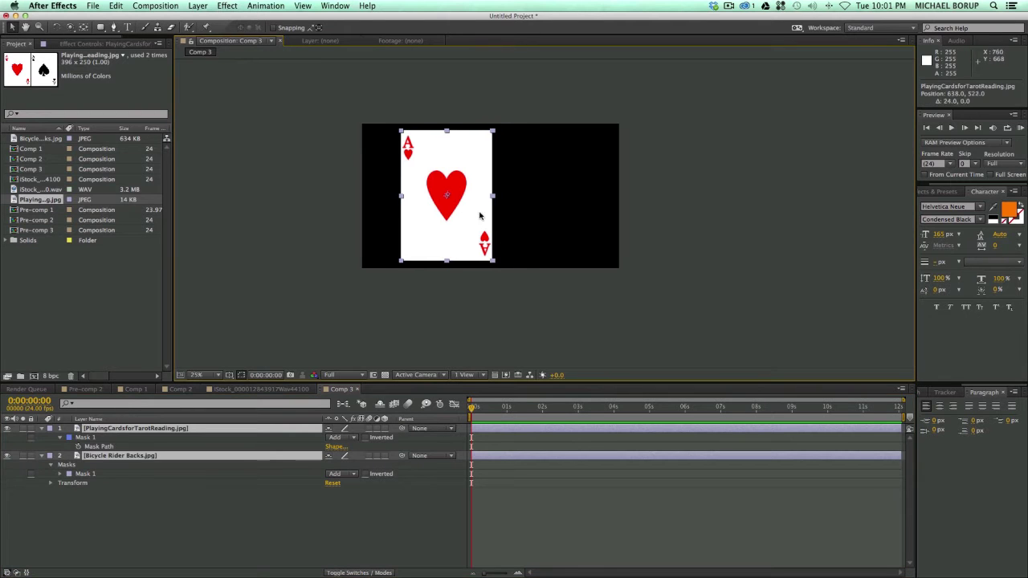
{"action": "left_click_drag", "start_coordinate": [463, 219], "coordinate": [511, 232]}
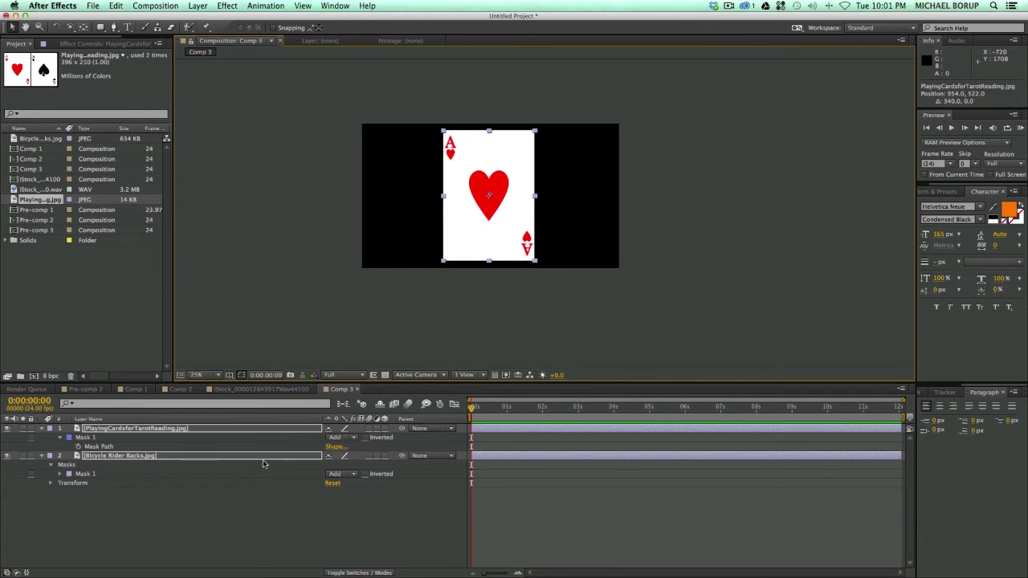
Step: Make both card layers 3D and set the ace layer's Position Z to -0.3
{"action": "left_click", "coordinate": [561, 498]}
{"action": "left_click", "coordinate": [384, 429]}
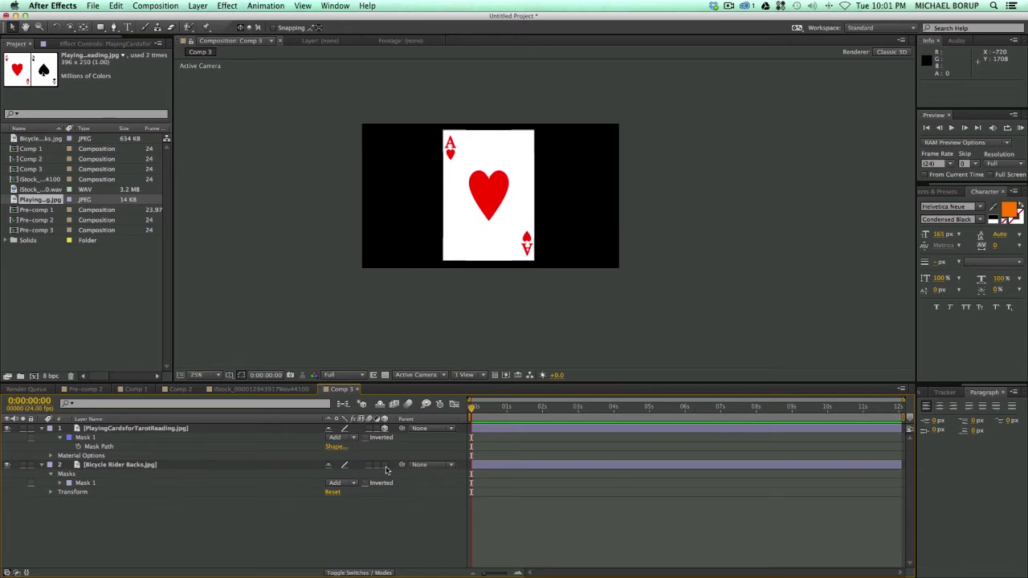
{"action": "left_click", "coordinate": [384, 464]}
{"action": "left_click", "coordinate": [229, 484]}
{"action": "left_click", "coordinate": [233, 428]}
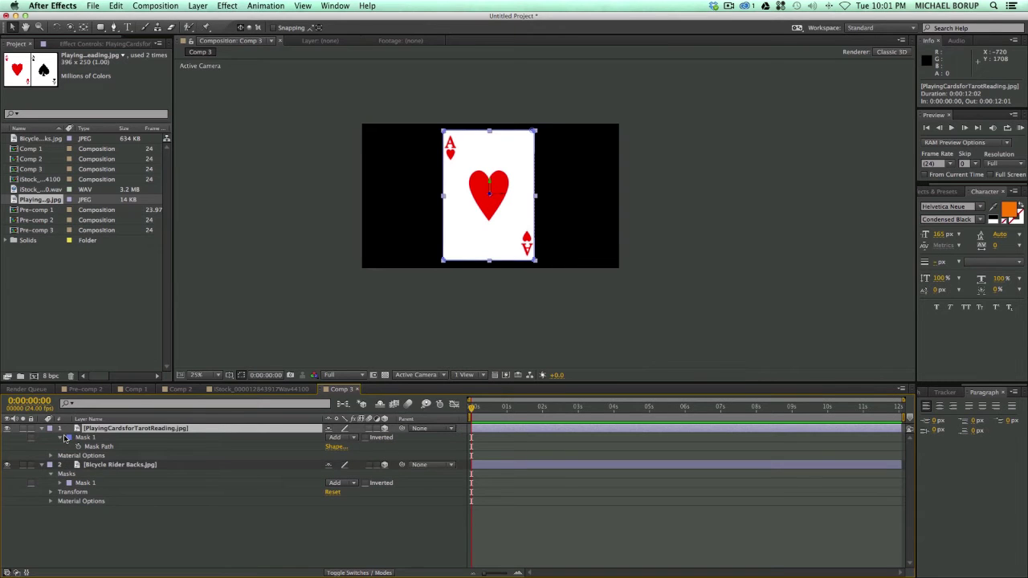
{"action": "key", "text": "p"}
{"action": "left_click", "coordinate": [369, 437]}
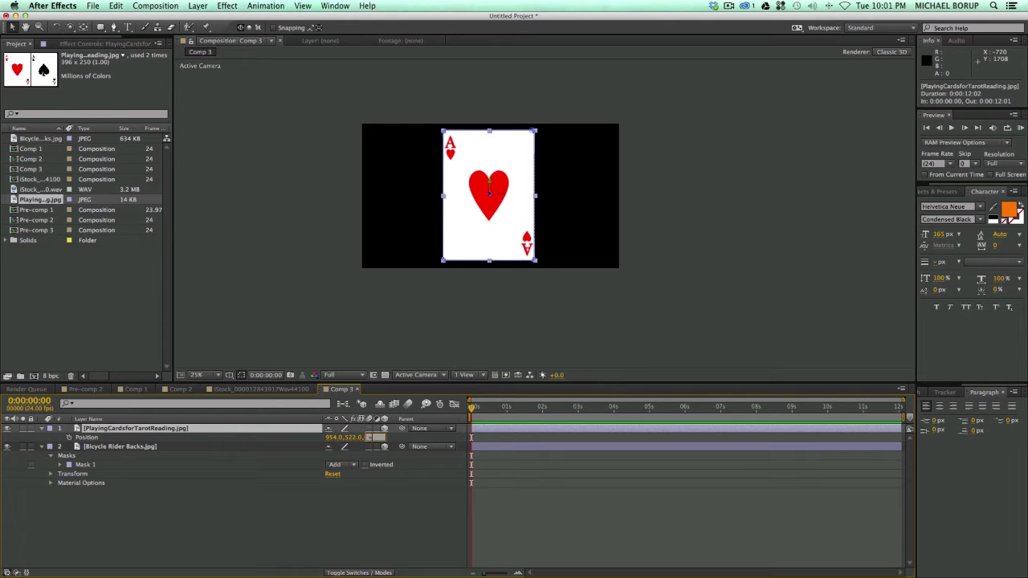
{"action": "type", "text": "-0.3"}
{"action": "key", "text": "Return"}
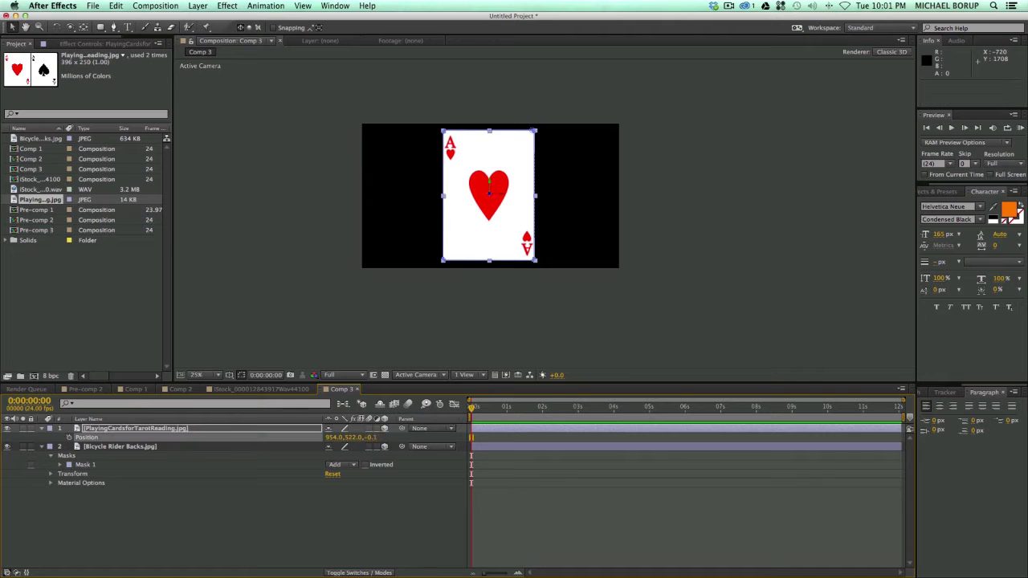
Step: Test an X rotation on both card layers, then undo it back to 0°
{"action": "left_click", "coordinate": [568, 533]}
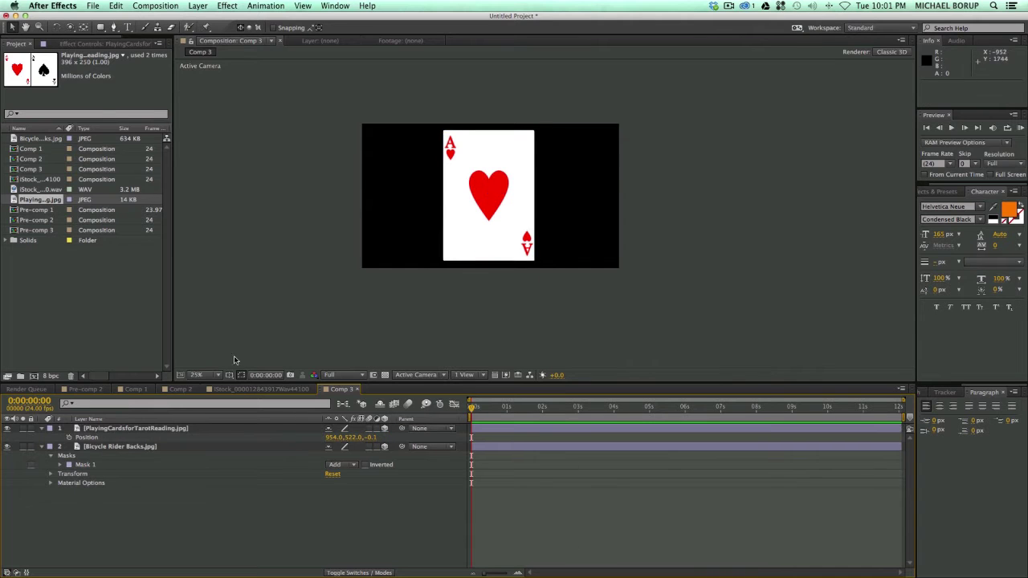
{"action": "left_click", "coordinate": [113, 429]}
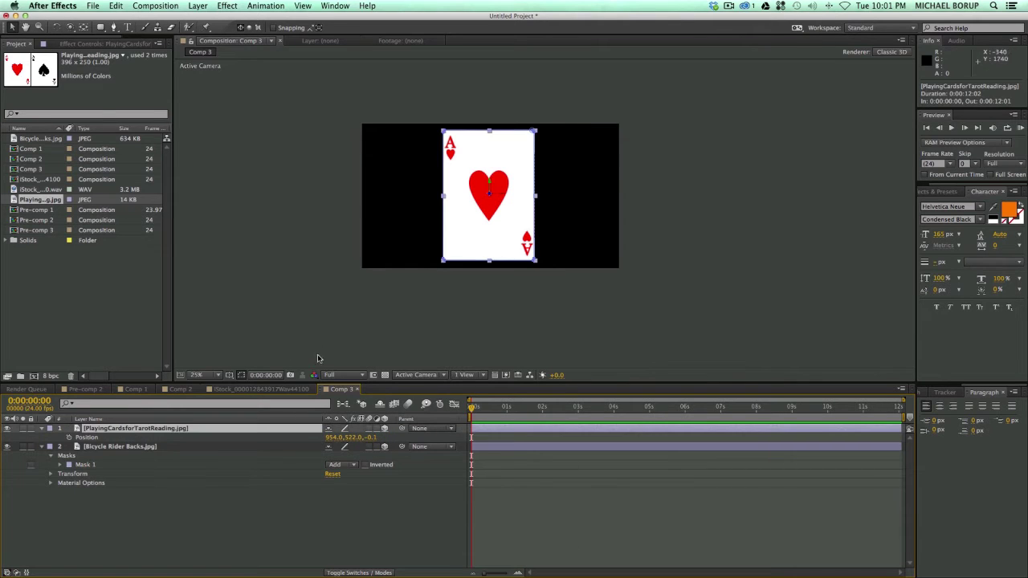
{"action": "left_click", "coordinate": [177, 446], "text": "shift"}
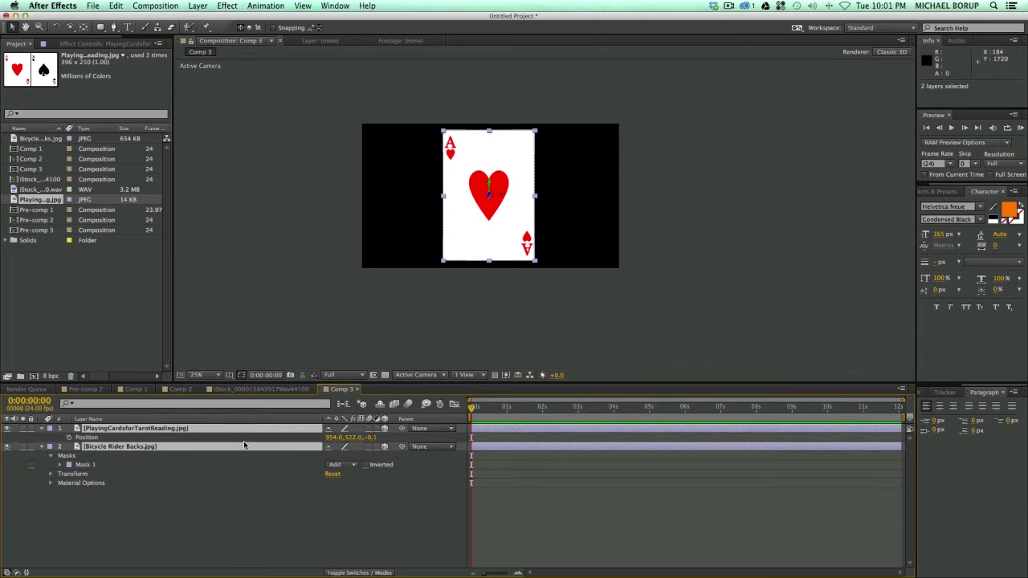
{"action": "key", "text": "r"}
{"action": "mouse_move", "coordinate": [343, 450]}
{"action": "left_mouse_down"}
{"action": "mouse_move", "coordinate": [439, 449]}
{"action": "mouse_move", "coordinate": [266, 436]}
{"action": "mouse_move", "coordinate": [360, 449]}
{"action": "left_mouse_up"}
{"action": "key", "text": "super+z"}
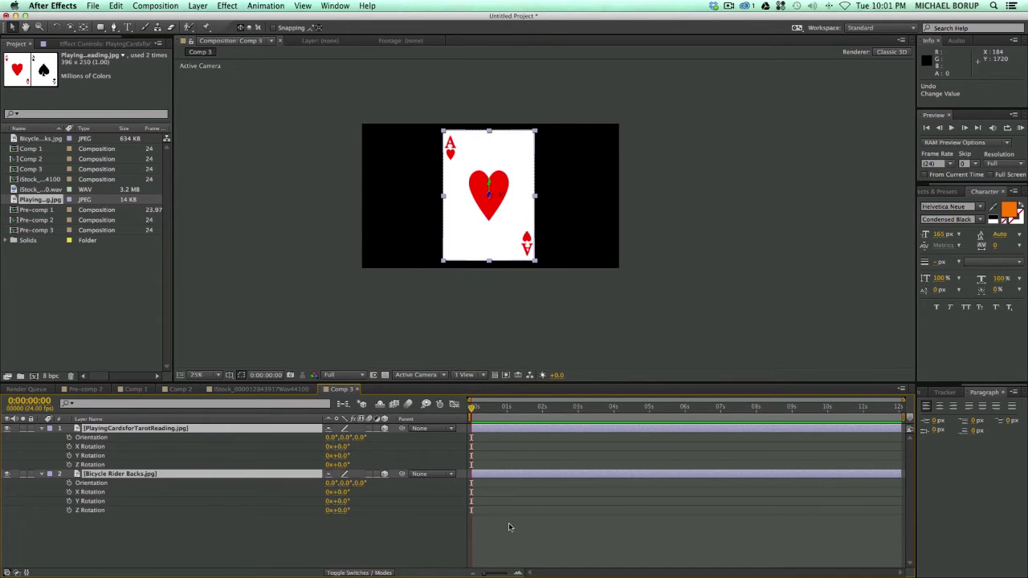
{"action": "left_click", "coordinate": [509, 527]}
Step: Pre-compose both card layers into a new precomp named 'card'
{"action": "left_click", "coordinate": [42, 429]}
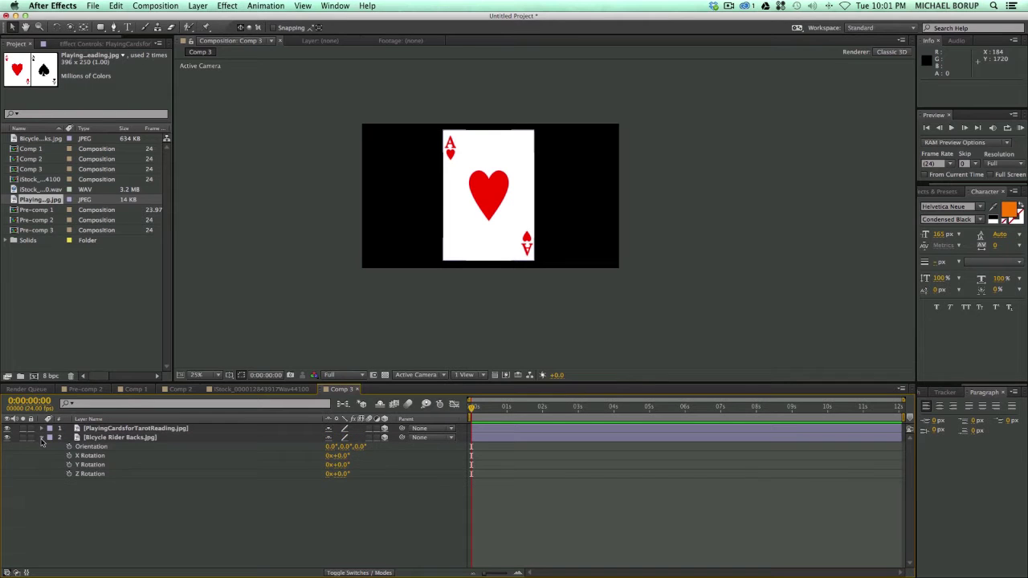
{"action": "left_click", "coordinate": [42, 438]}
{"action": "left_click", "coordinate": [125, 439]}
{"action": "left_click", "coordinate": [135, 430], "text": "shift"}
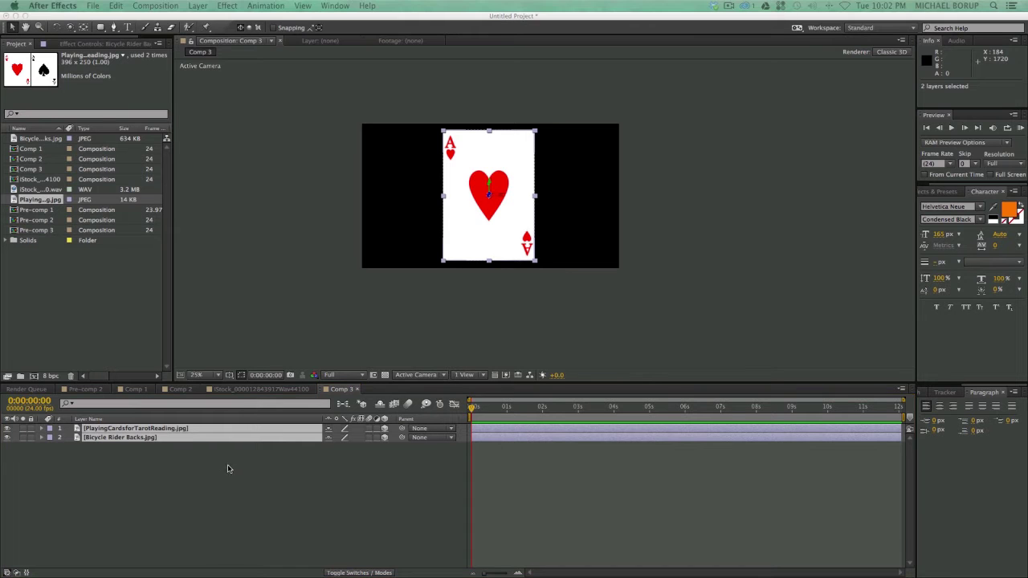
{"action": "key", "text": "super+shift+c"}
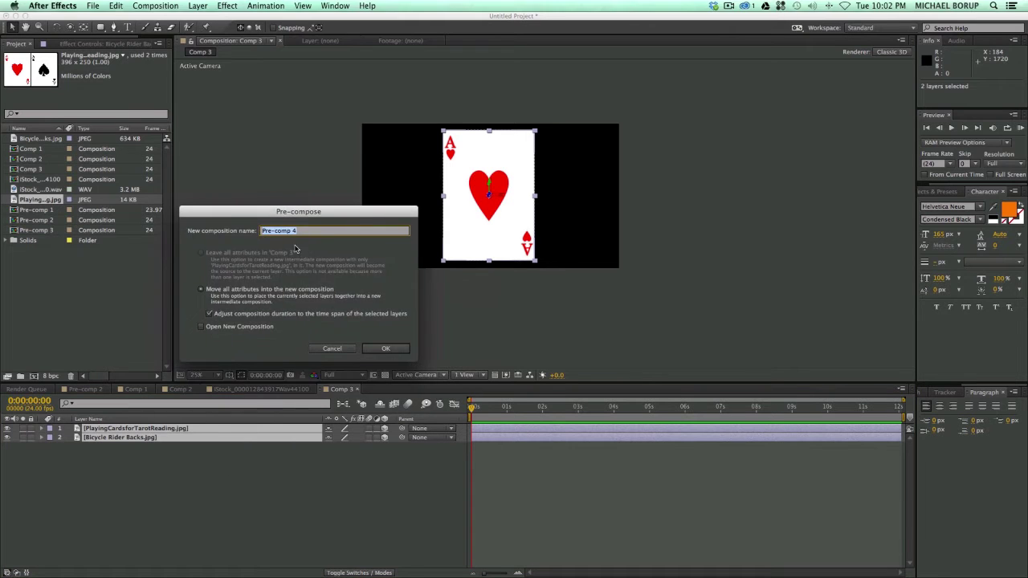
{"action": "type", "text": "card"}
{"action": "key", "text": "Return"}
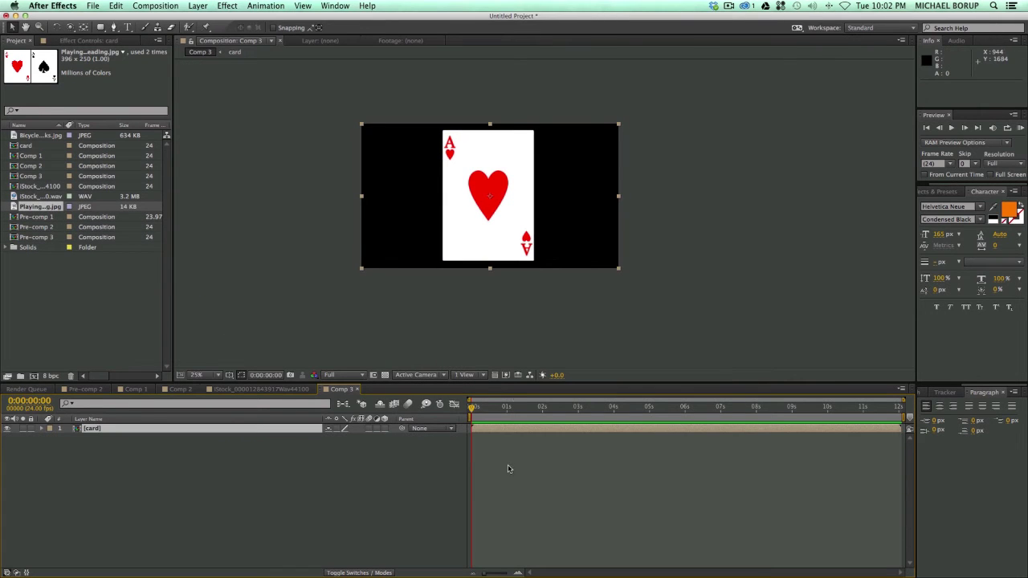
Step: Enable Collapse Transformations on 'card' and rotate it in 3D to show the red back, then the face
{"action": "left_click", "coordinate": [505, 432]}
{"action": "left_click", "coordinate": [504, 433]}
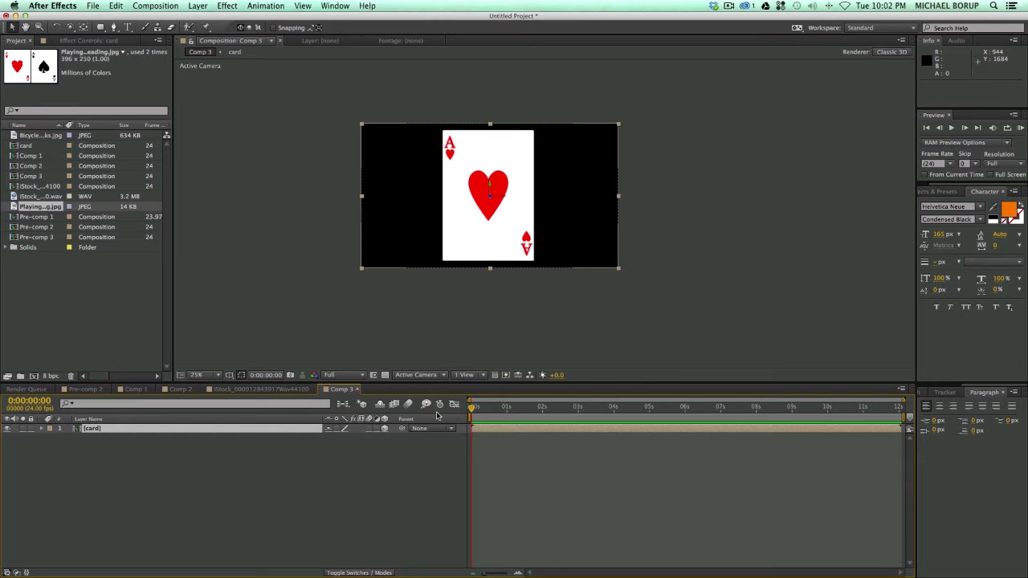
{"action": "key", "text": "w"}
{"action": "left_click_drag", "start_coordinate": [485, 184], "coordinate": [457, 185]}
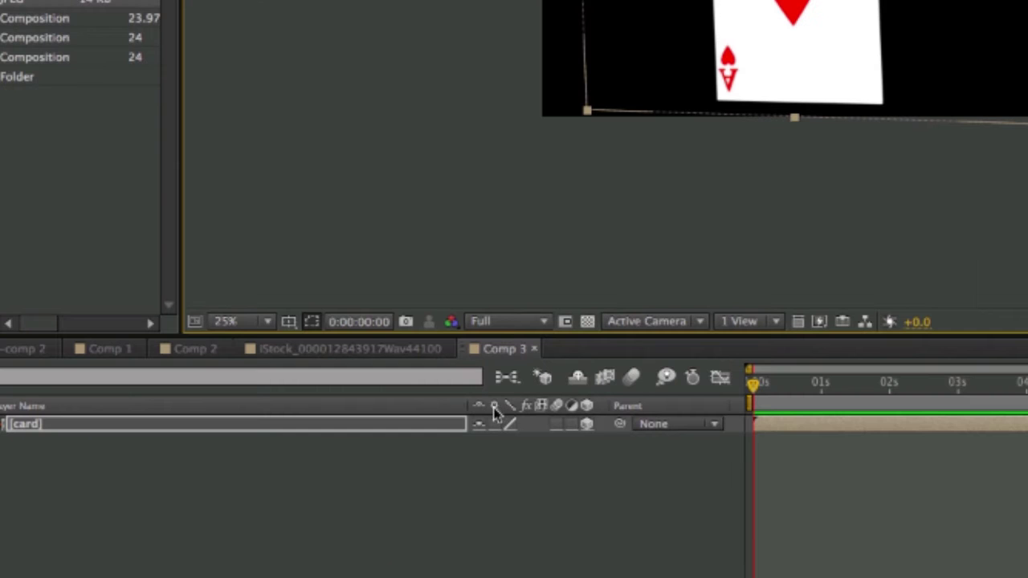
{"action": "left_click", "coordinate": [336, 428]}
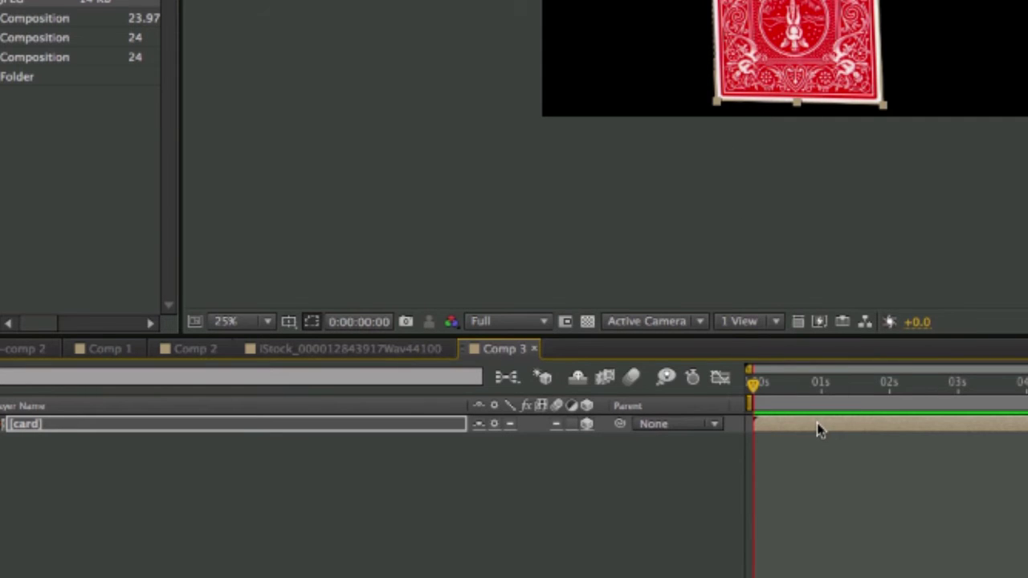
{"action": "left_click", "coordinate": [791, 7]}
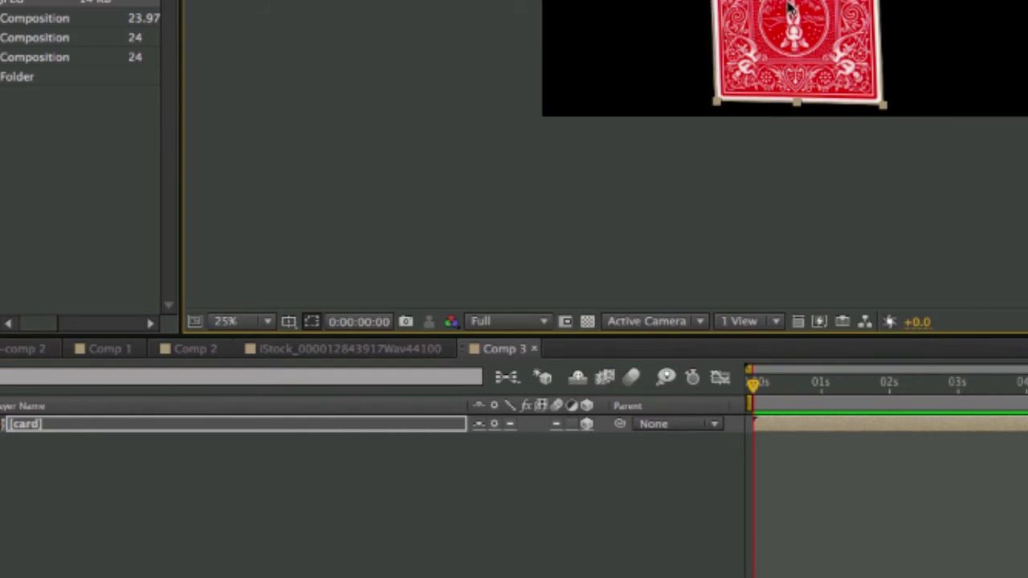
{"action": "mouse_move", "coordinate": [791, 6]}
{"action": "left_mouse_down"}
{"action": "mouse_move", "coordinate": [846, 5]}
{"action": "mouse_move", "coordinate": [858, 62]}
{"action": "mouse_move", "coordinate": [823, 58]}
{"action": "mouse_move", "coordinate": [775, 18]}
{"action": "left_mouse_up"}
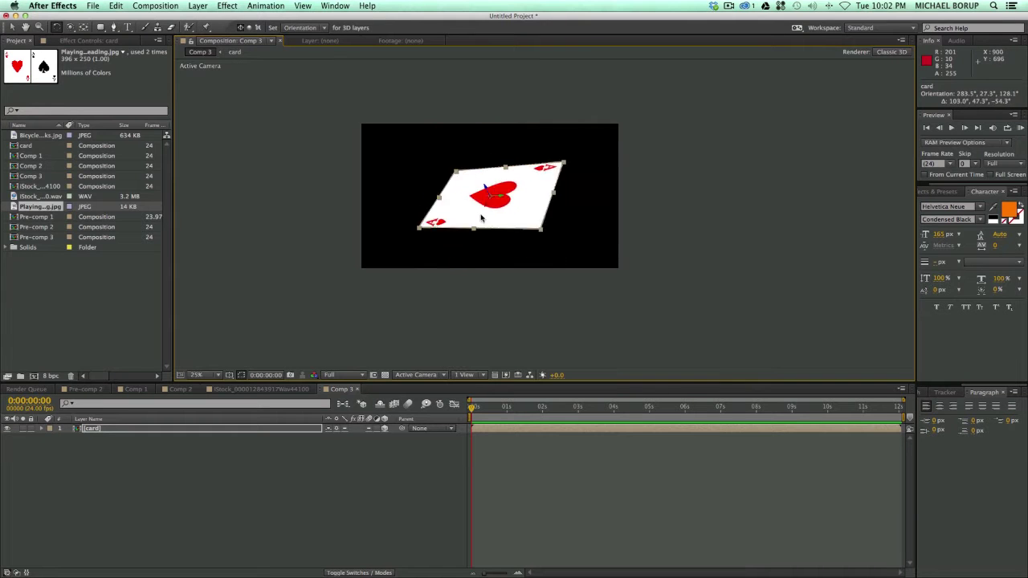
{"action": "mouse_move", "coordinate": [482, 218]}
{"action": "left_mouse_down"}
{"action": "mouse_move", "coordinate": [496, 195]}
{"action": "mouse_move", "coordinate": [529, 212]}
{"action": "mouse_move", "coordinate": [496, 211]}
{"action": "left_mouse_up"}
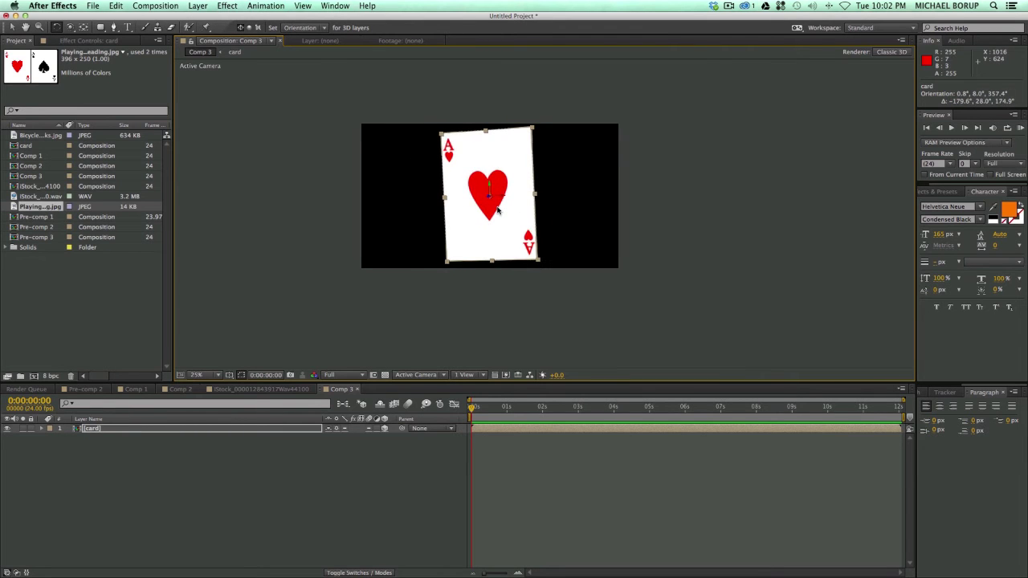
{"action": "left_click", "coordinate": [261, 390]}
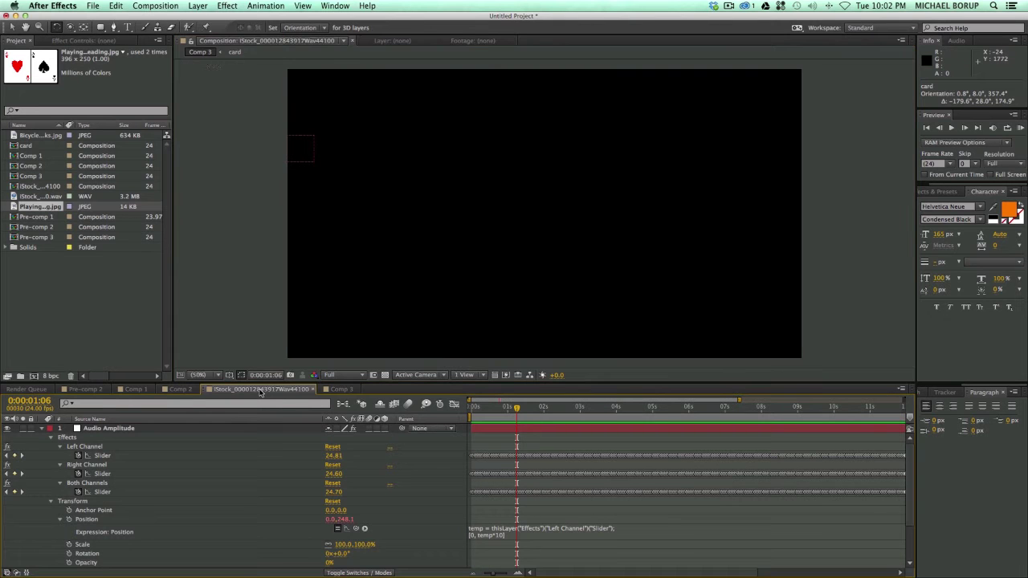
{"action": "left_click", "coordinate": [101, 430]}
{"action": "key", "text": "Delete"}
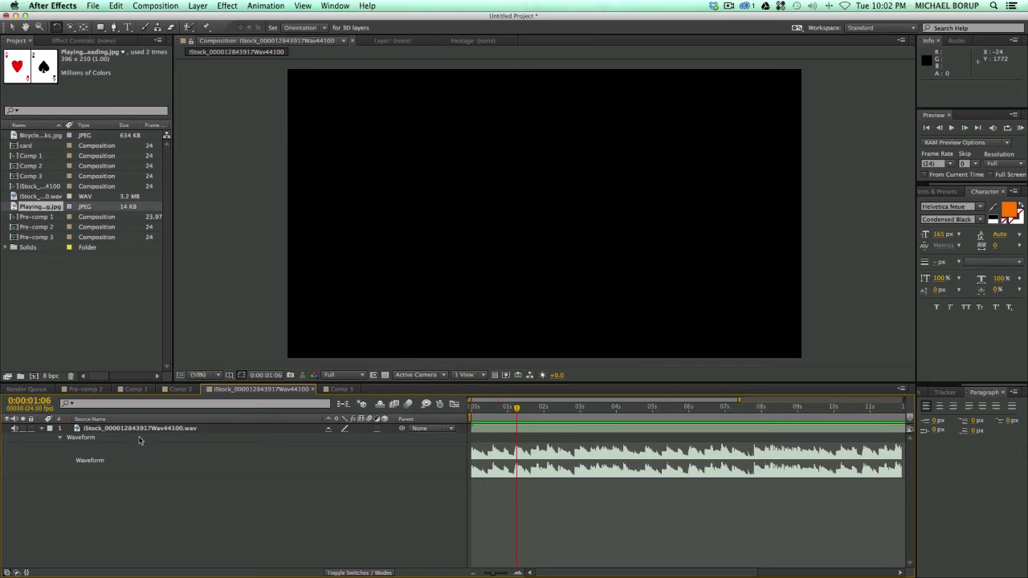
{"action": "key", "text": "Delete"}
{"action": "left_click_drag", "start_coordinate": [40, 199], "coordinate": [493, 447]}
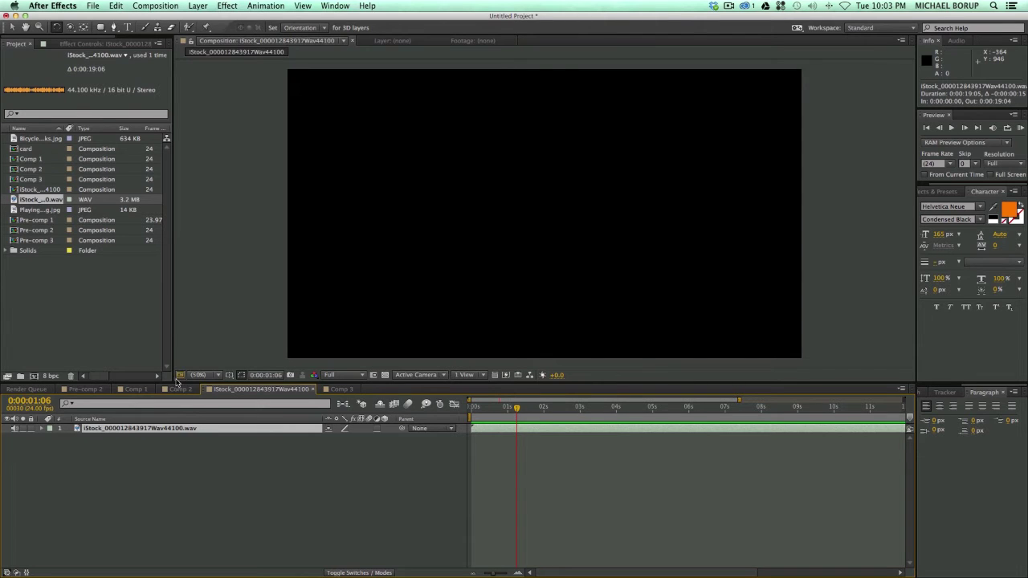
{"action": "mouse_move", "coordinate": [173, 385]}
{"action": "left_mouse_down"}
{"action": "mouse_move", "coordinate": [170, 394]}
{"action": "mouse_move", "coordinate": [160, 381]}
{"action": "left_mouse_up"}
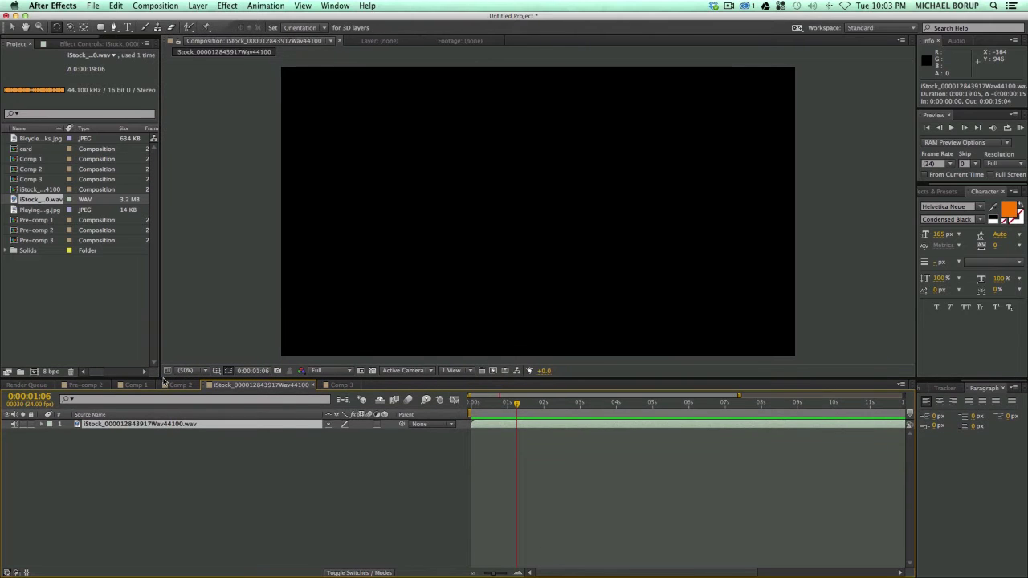
{"action": "left_click", "coordinate": [497, 460]}
{"action": "left_click", "coordinate": [502, 426]}
{"action": "key", "text": "l"}
{"action": "key", "text": "l"}
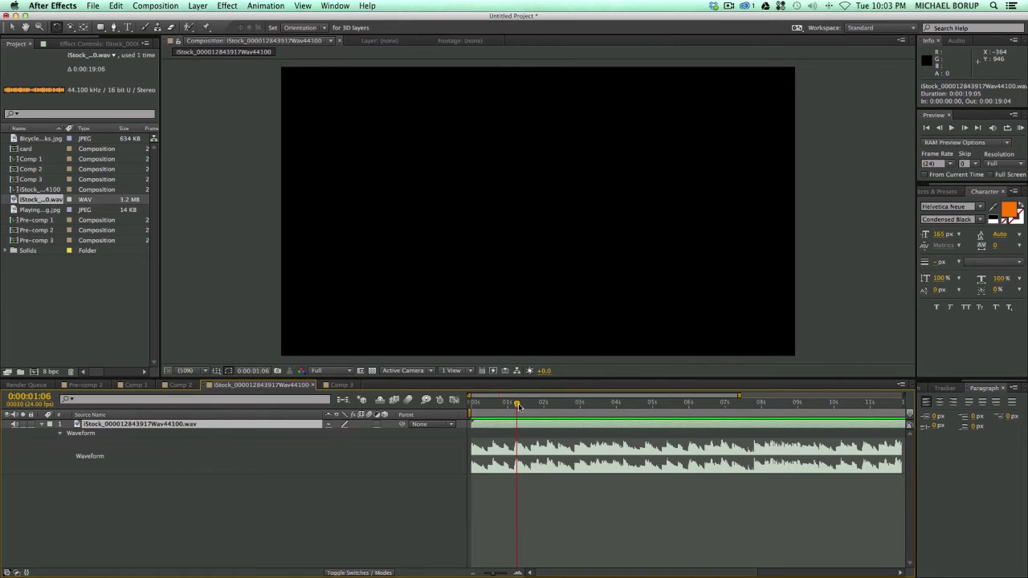
{"action": "left_click_drag", "start_coordinate": [518, 406], "coordinate": [469, 406]}
{"action": "left_click_drag", "start_coordinate": [474, 405], "coordinate": [753, 406]}
{"action": "key", "text": "space"}
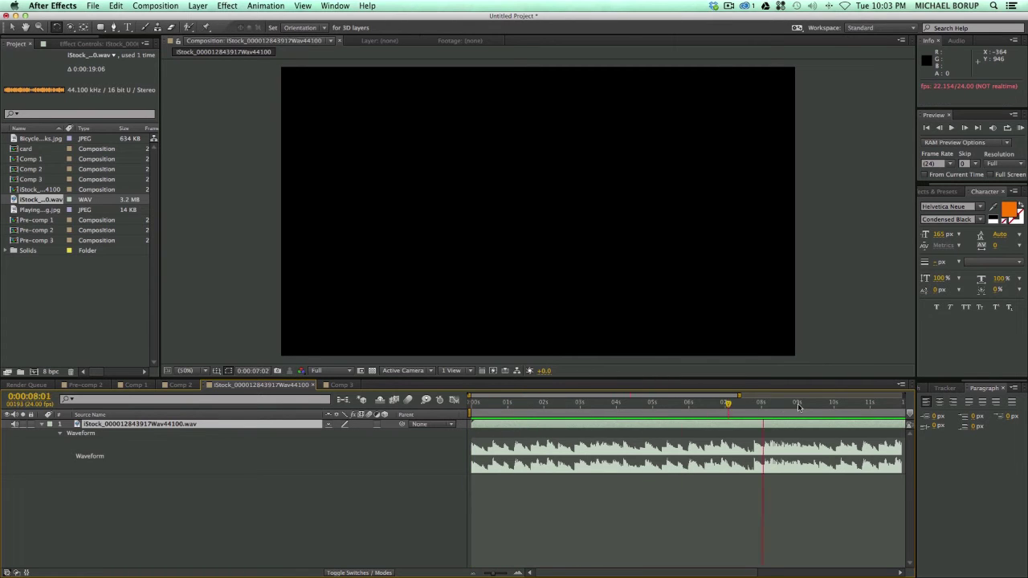
{"action": "key", "text": "Home"}
{"action": "key", "text": "KP_Decimal"}
{"action": "key", "text": "KP_Decimal"}
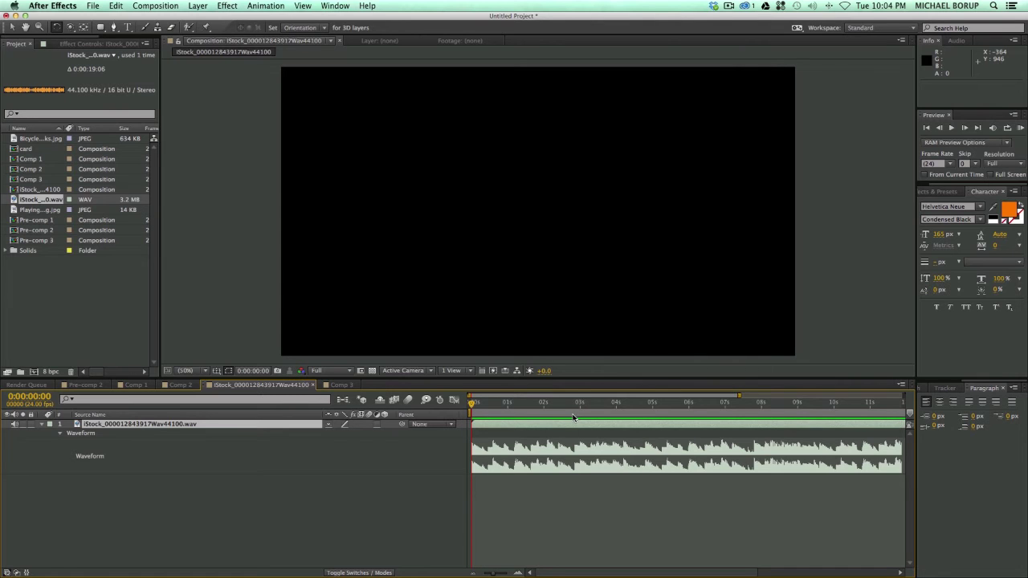
Step: Preview the audio and add layer markers on two beats with the keypad asterisk
{"action": "key", "text": "KP_Decimal"}
{"action": "key", "text": "space"}
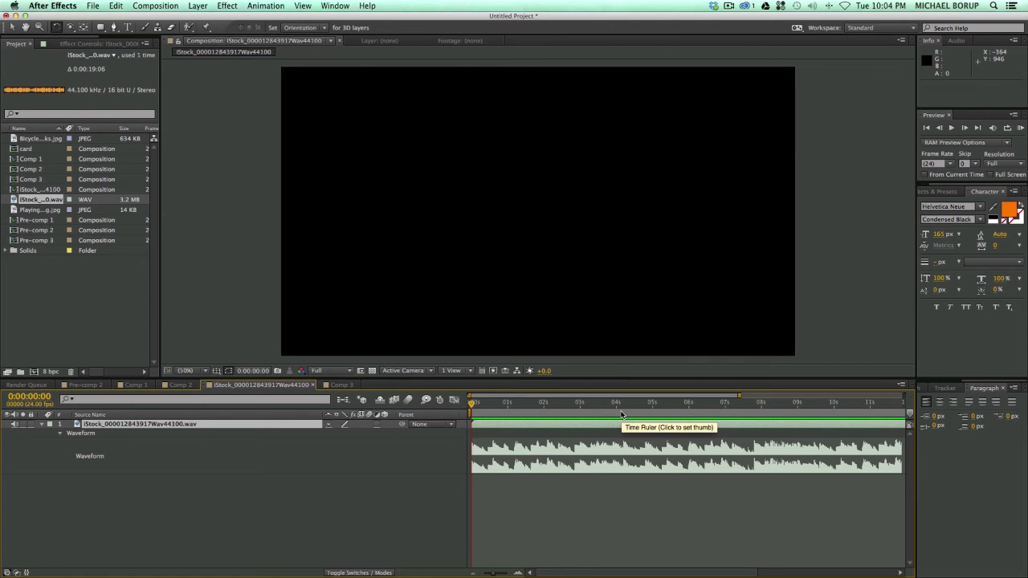
{"action": "key", "text": "KP_Decimal"}
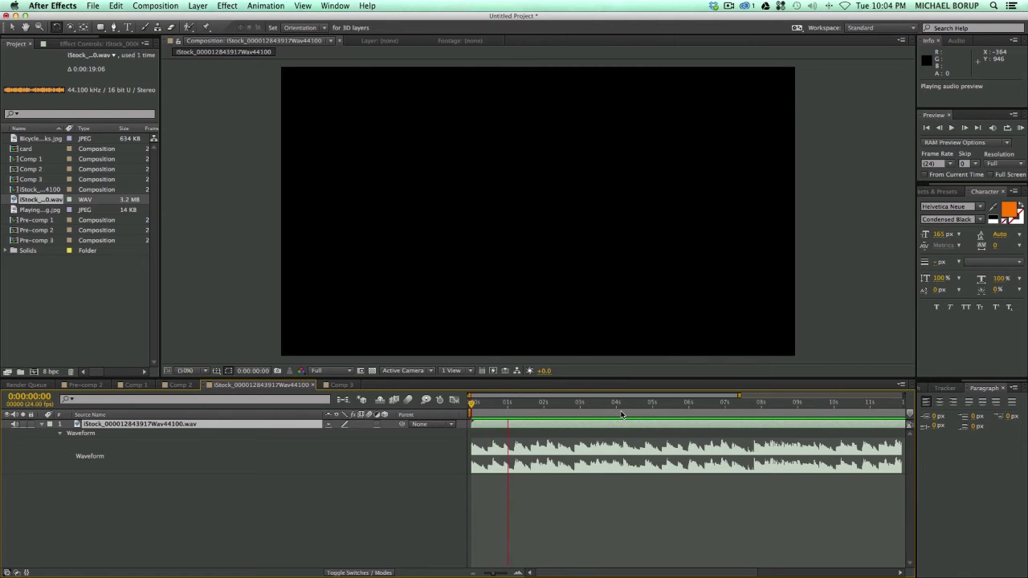
{"action": "key", "text": "KP_Multiply"}
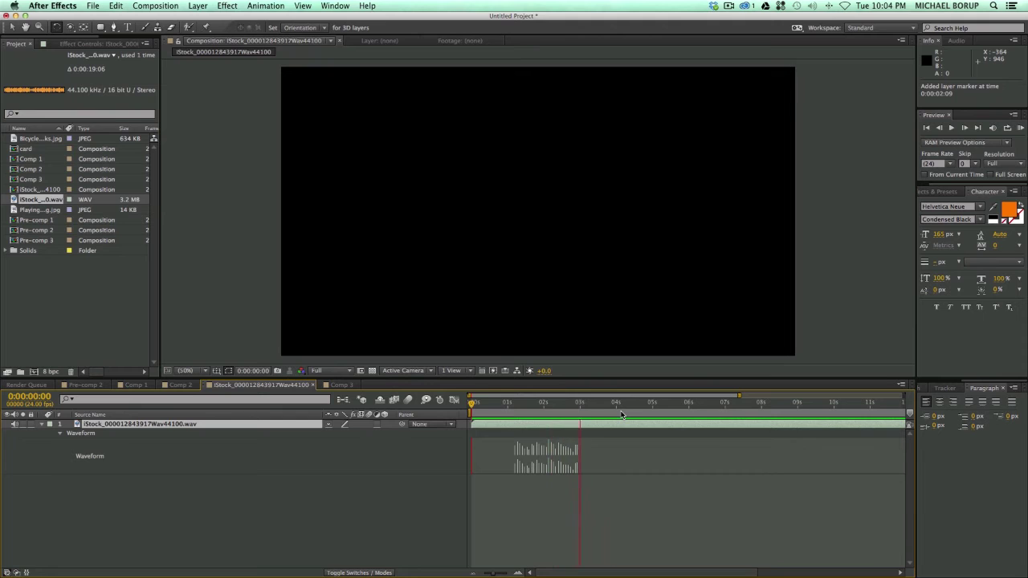
{"action": "key", "text": "KP_Multiply"}
{"action": "key", "text": "KP_Multiply"}
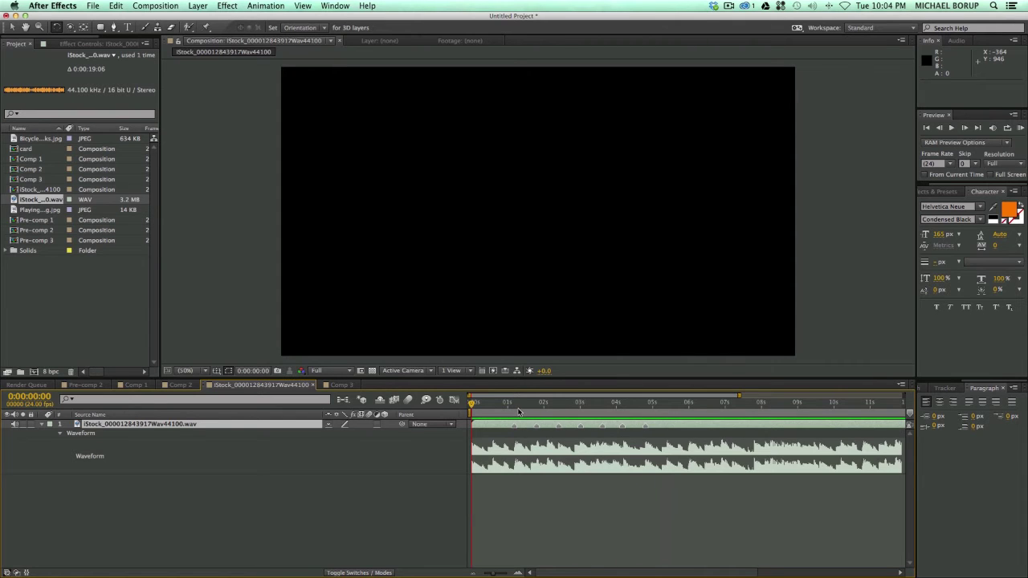
Step: Scrub the audio between about 0:00:01:21 and 5 seconds, then switch to Comp 1
{"action": "left_click_drag", "start_coordinate": [514, 409], "coordinate": [577, 404]}
{"action": "left_click_drag", "start_coordinate": [578, 404], "coordinate": [498, 405]}
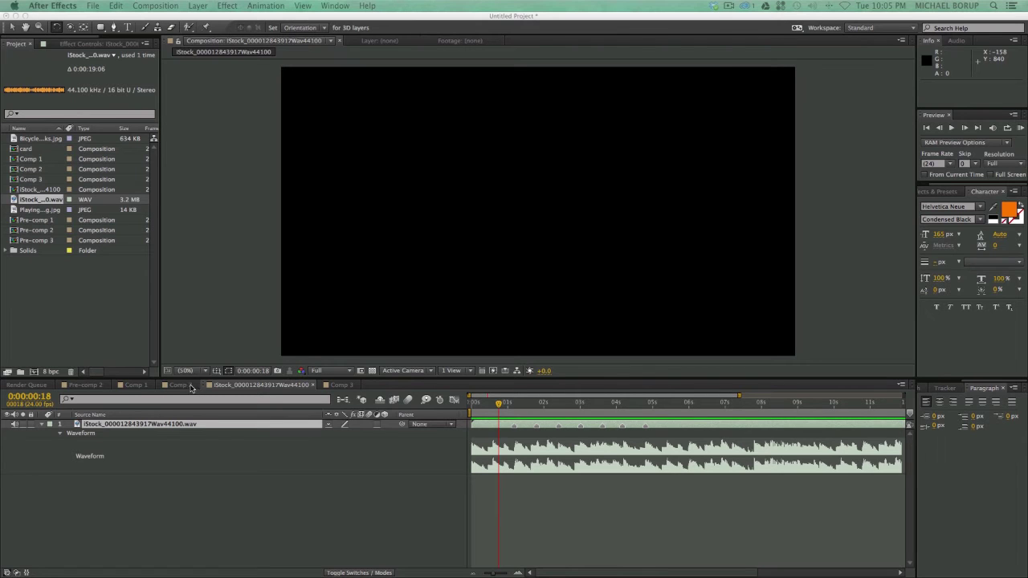
{"action": "left_click", "coordinate": [145, 386]}
Step: Scrub Comp 1 forward to watch the red arrow ribbon grow across the Answering Requests text
{"action": "mouse_move", "coordinate": [487, 404]}
{"action": "left_mouse_down"}
{"action": "mouse_move", "coordinate": [476, 404]}
{"action": "mouse_move", "coordinate": [731, 411]}
{"action": "mouse_move", "coordinate": [469, 411]}
{"action": "left_mouse_up"}
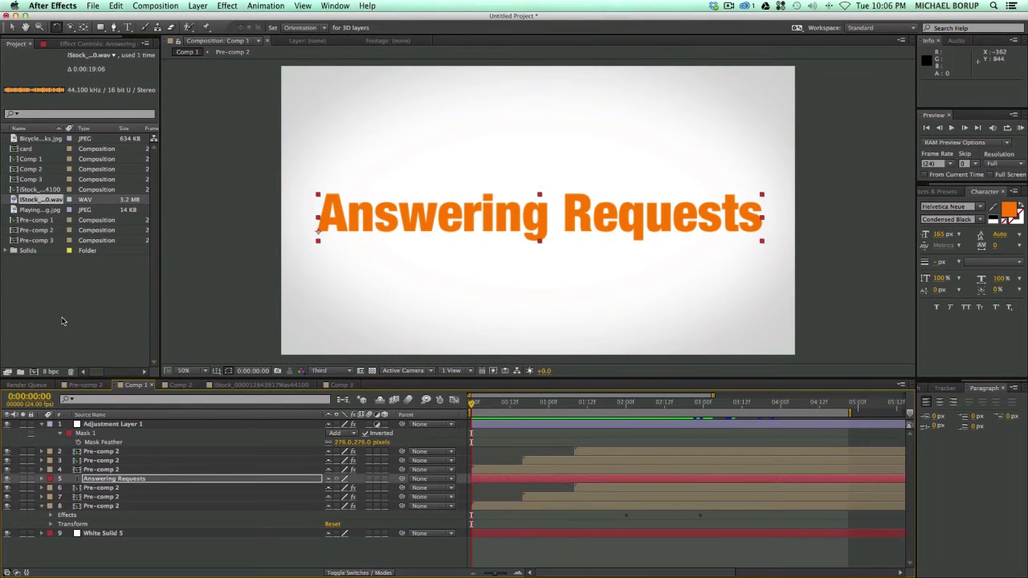
Step: Create Comp 4 from the Film (4K) preset, 4096 x 3112 at 24 fps
{"action": "left_click", "coordinate": [35, 372]}
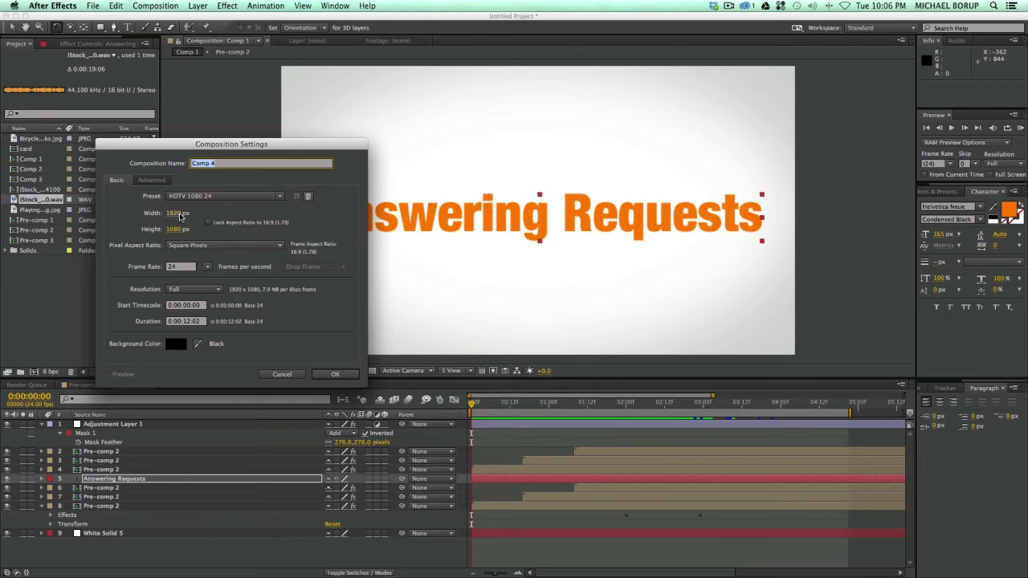
{"action": "left_click", "coordinate": [224, 196]}
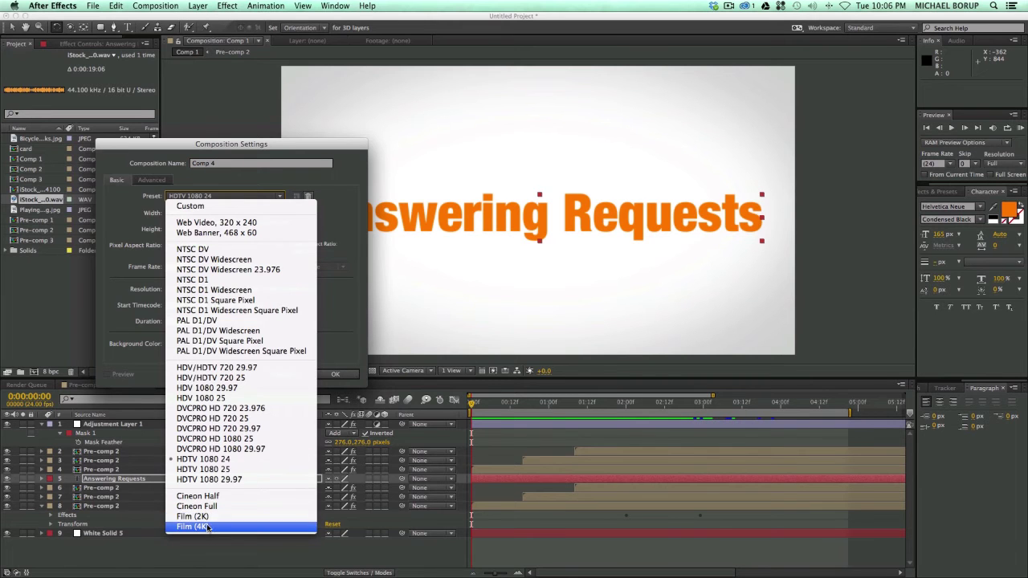
{"action": "left_click", "coordinate": [211, 526]}
{"action": "left_click", "coordinate": [336, 373]}
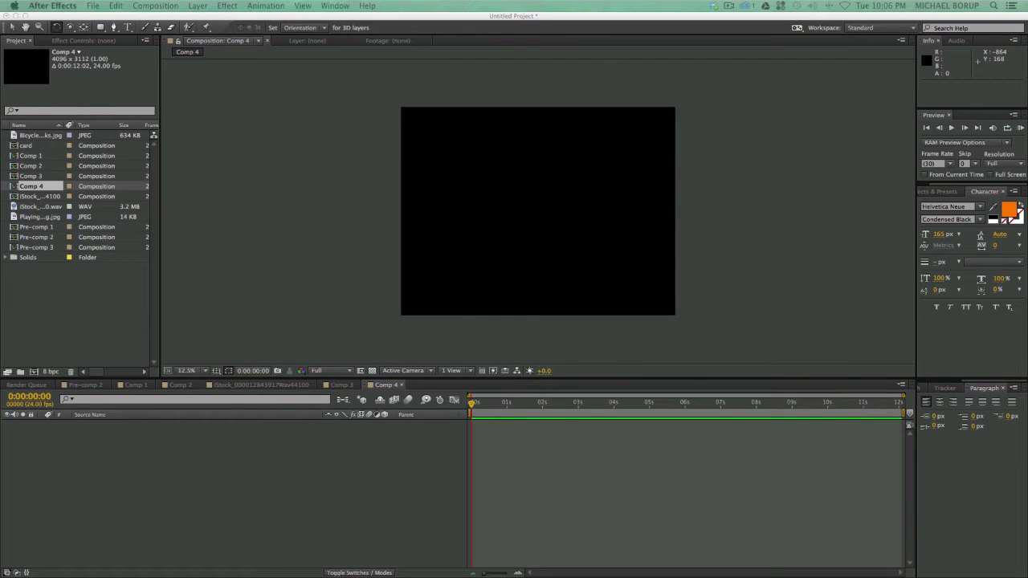
Step: Add a full-frame white solid layer, White Solid 6, and zoom in on it
{"action": "key", "text": "super+y"}
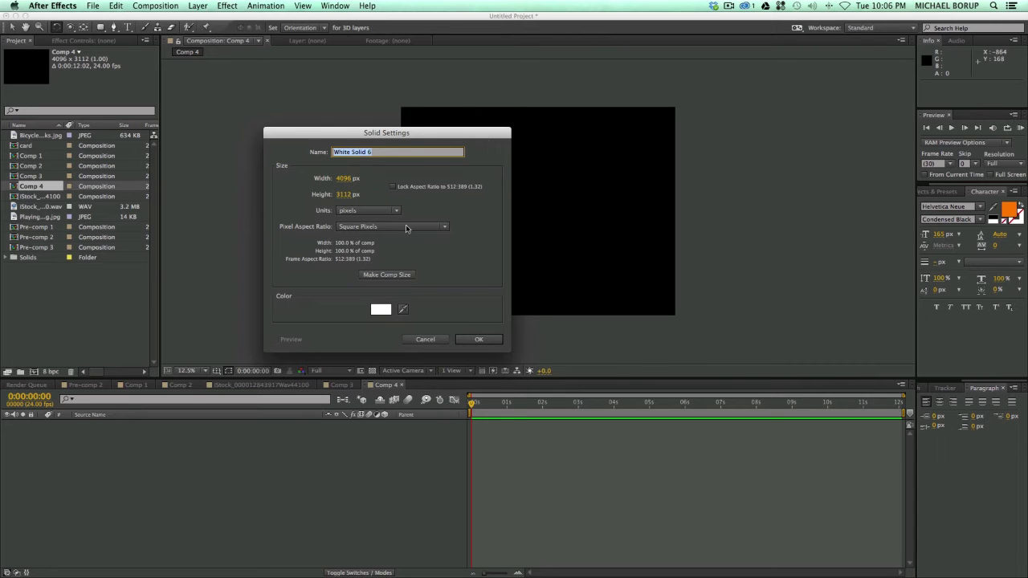
{"action": "left_click", "coordinate": [474, 339]}
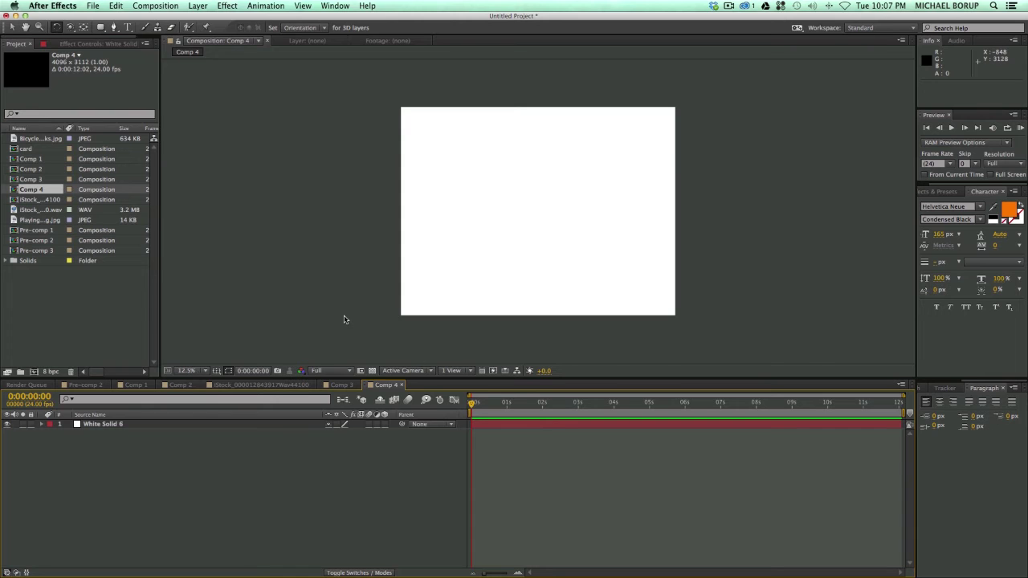
{"action": "key", "text": "period"}
Step: Set the Pen tool's shape fill to red (FF0000) and its stroke width to 0 px
{"action": "key", "text": "comma"}
{"action": "left_click", "coordinate": [114, 29]}
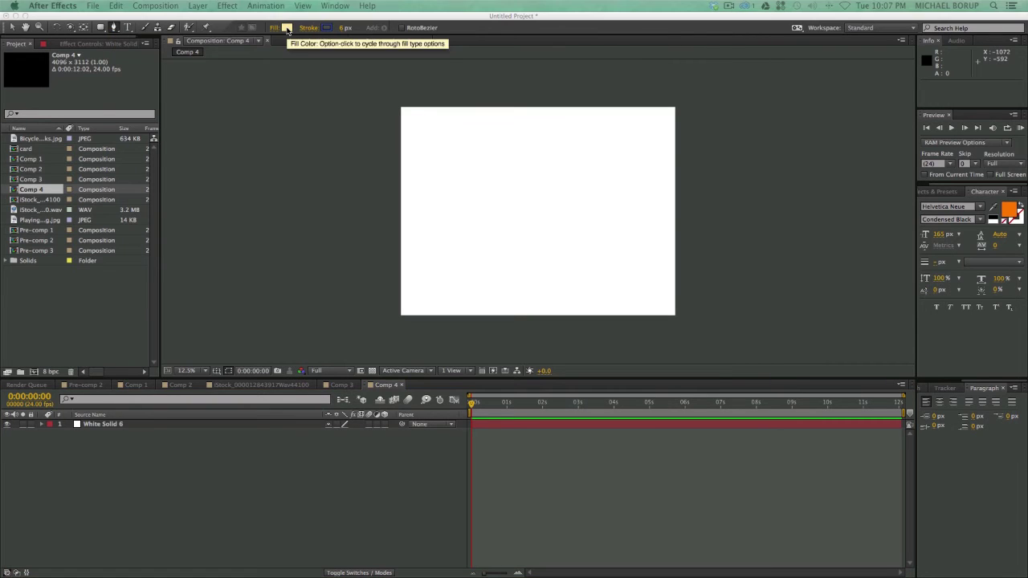
{"action": "left_click", "coordinate": [286, 28]}
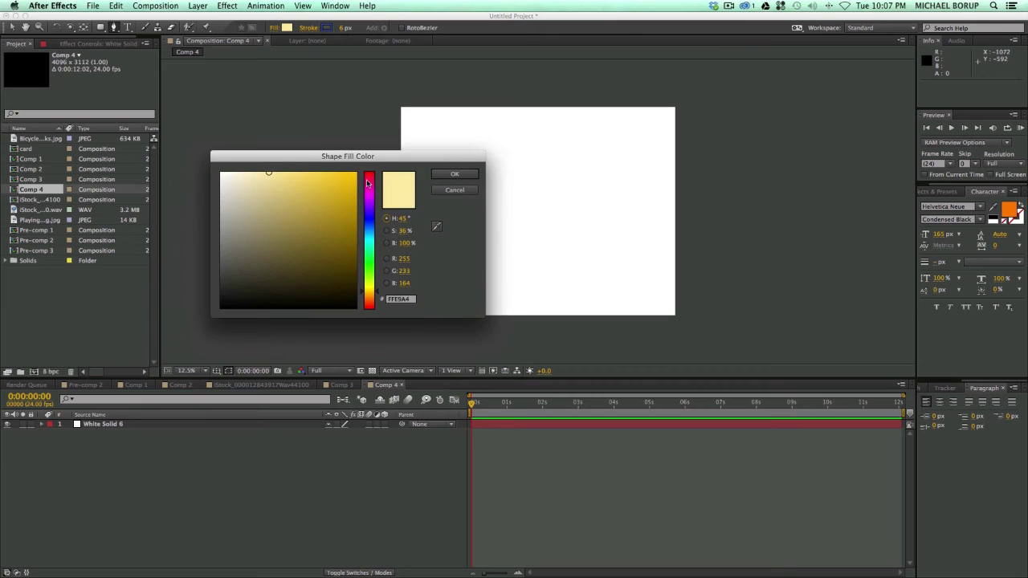
{"action": "left_click", "coordinate": [369, 173]}
{"action": "left_click_drag", "start_coordinate": [300, 175], "coordinate": [357, 173]}
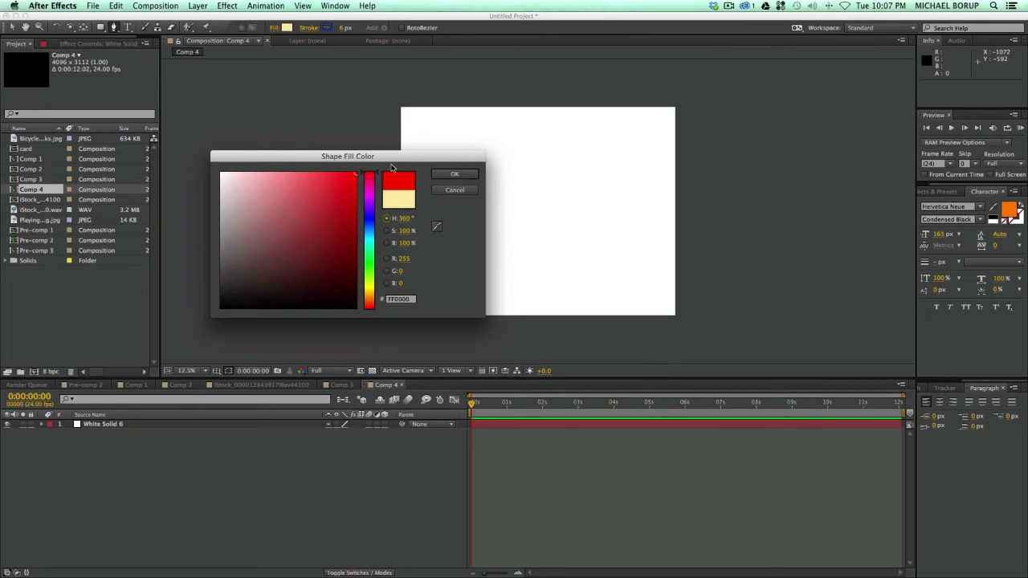
{"action": "left_click", "coordinate": [454, 175]}
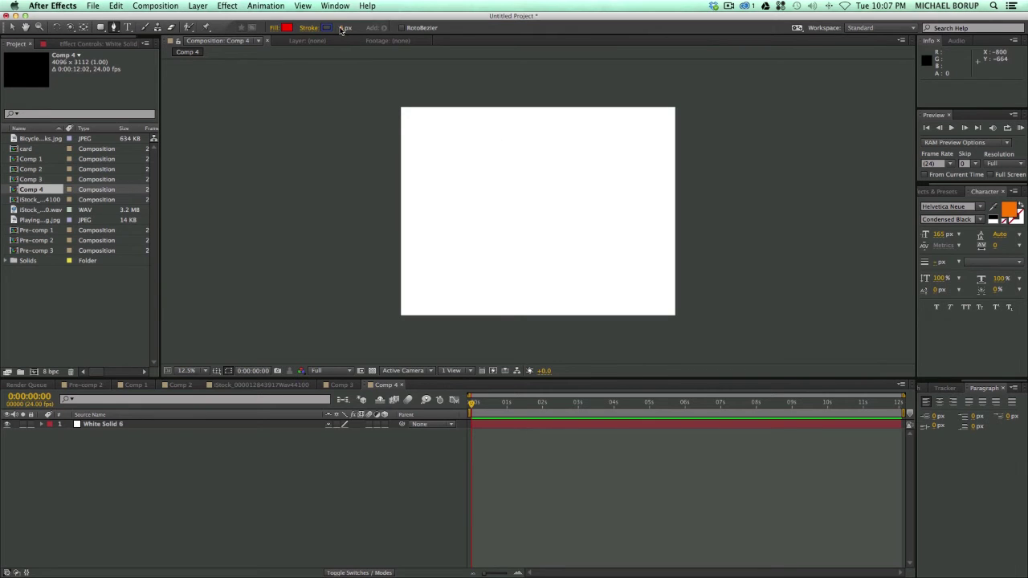
{"action": "left_click_drag", "start_coordinate": [342, 29], "coordinate": [236, 36]}
Step: Draw a closed arrow outline pointing up-right from the bottom-left corner
{"action": "left_click", "coordinate": [404, 312]}
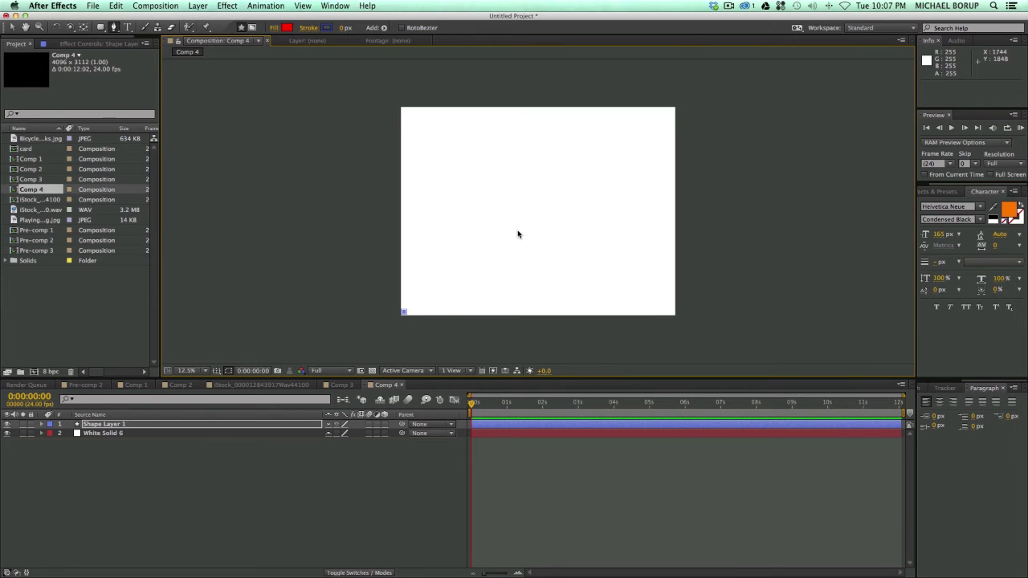
{"action": "left_click", "coordinate": [517, 230]}
{"action": "left_click", "coordinate": [509, 217]}
{"action": "left_click", "coordinate": [539, 215]}
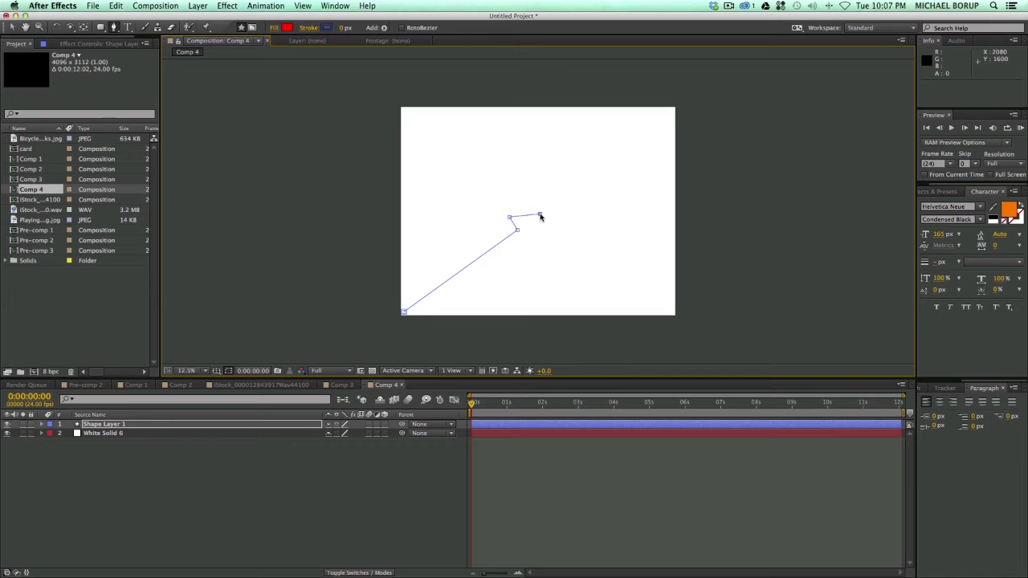
{"action": "left_click", "coordinate": [532, 242]}
{"action": "left_click", "coordinate": [521, 236]}
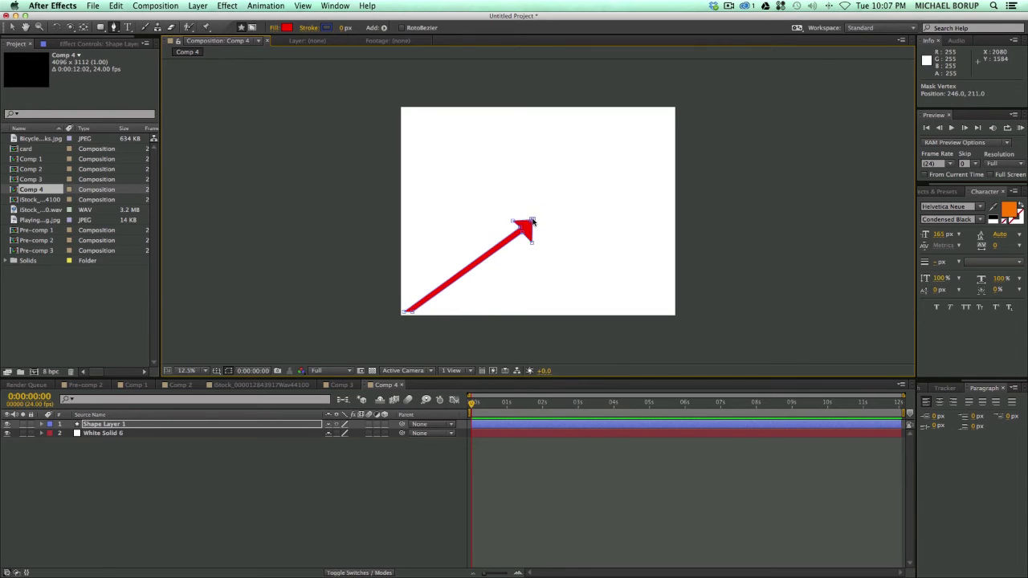
Step: Keyframe the arrow's Position from off the bottom-left at 0s to past the top-right at 2:02
{"action": "key", "text": "v"}
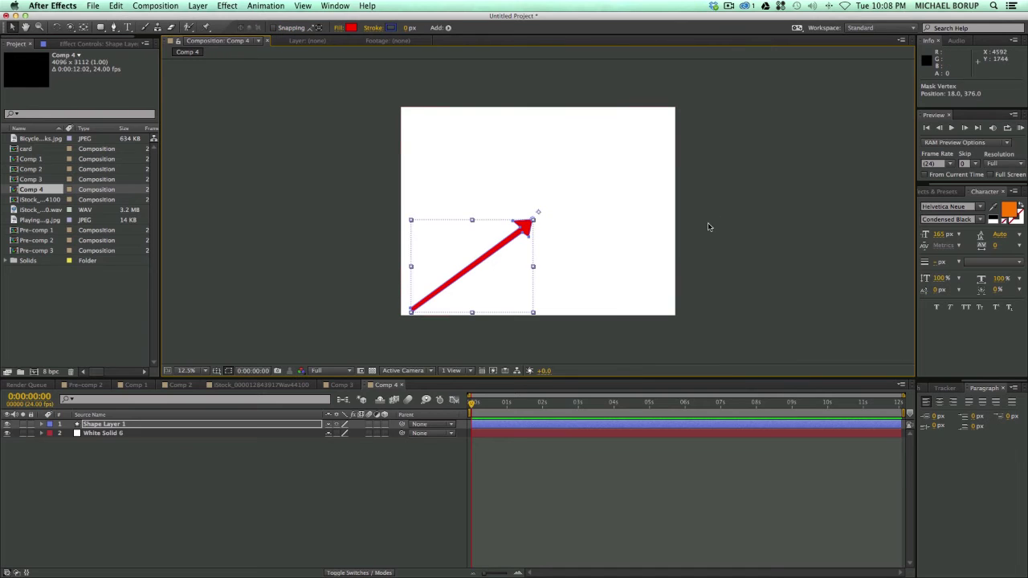
{"action": "left_click", "coordinate": [708, 224]}
{"action": "left_click", "coordinate": [524, 229]}
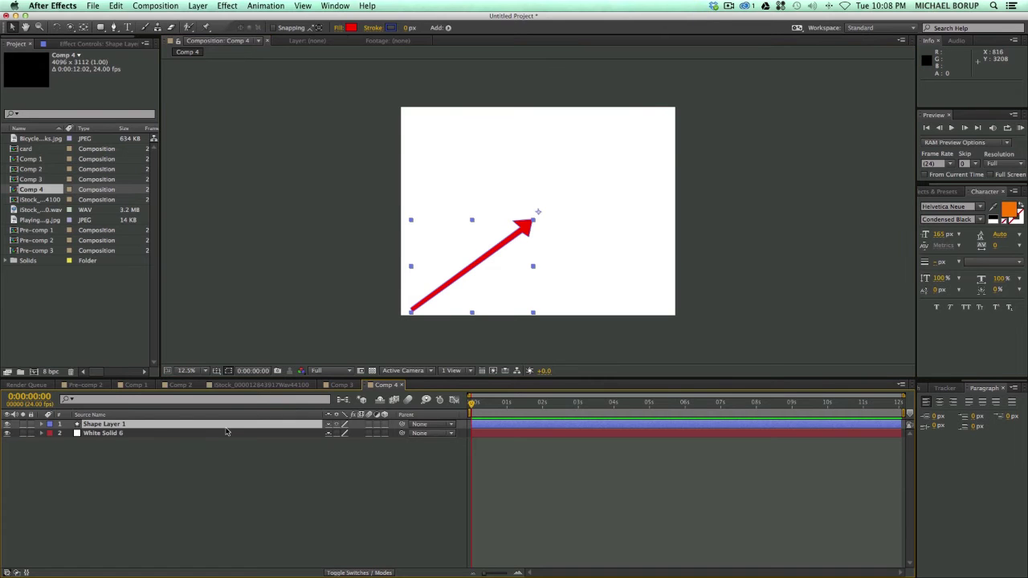
{"action": "key", "text": "p"}
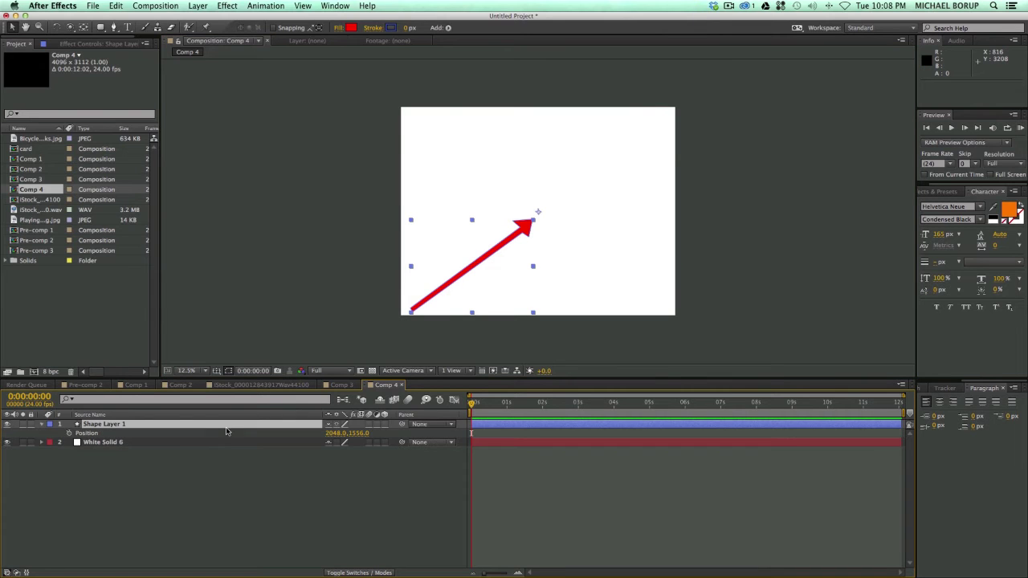
{"action": "left_click", "coordinate": [69, 433]}
{"action": "left_click_drag", "start_coordinate": [513, 243], "coordinate": [374, 347]}
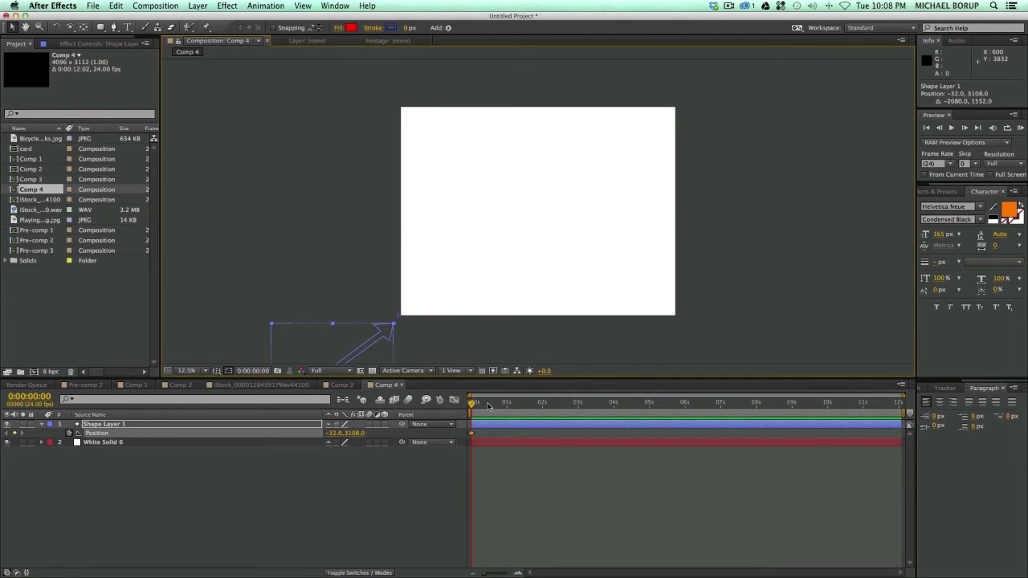
{"action": "key", "text": "space"}
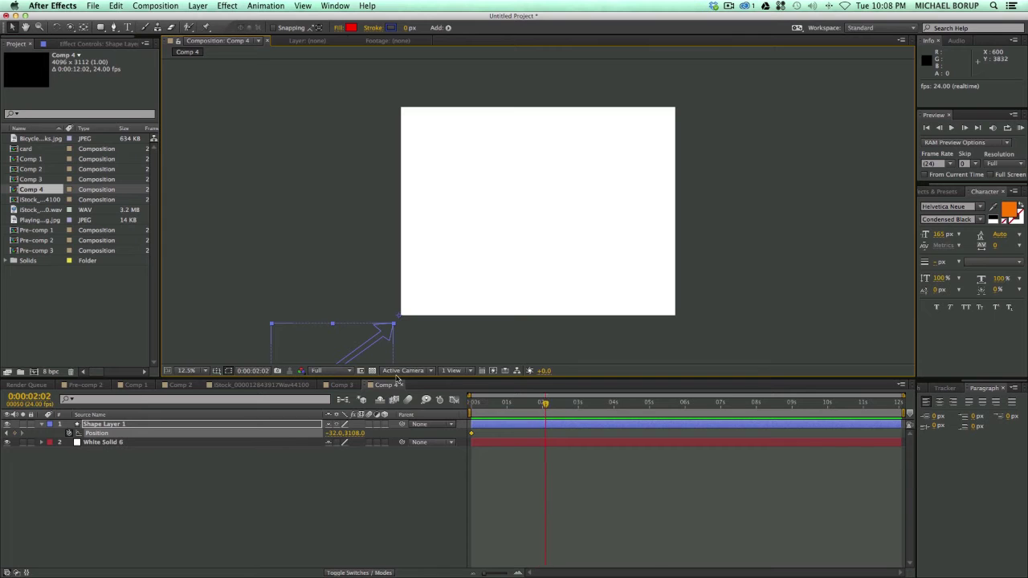
{"action": "mouse_move", "coordinate": [391, 333]}
{"action": "left_mouse_down"}
{"action": "mouse_move", "coordinate": [684, 136]}
{"action": "mouse_move", "coordinate": [726, 80]}
{"action": "mouse_move", "coordinate": [795, 26]}
{"action": "left_mouse_up"}
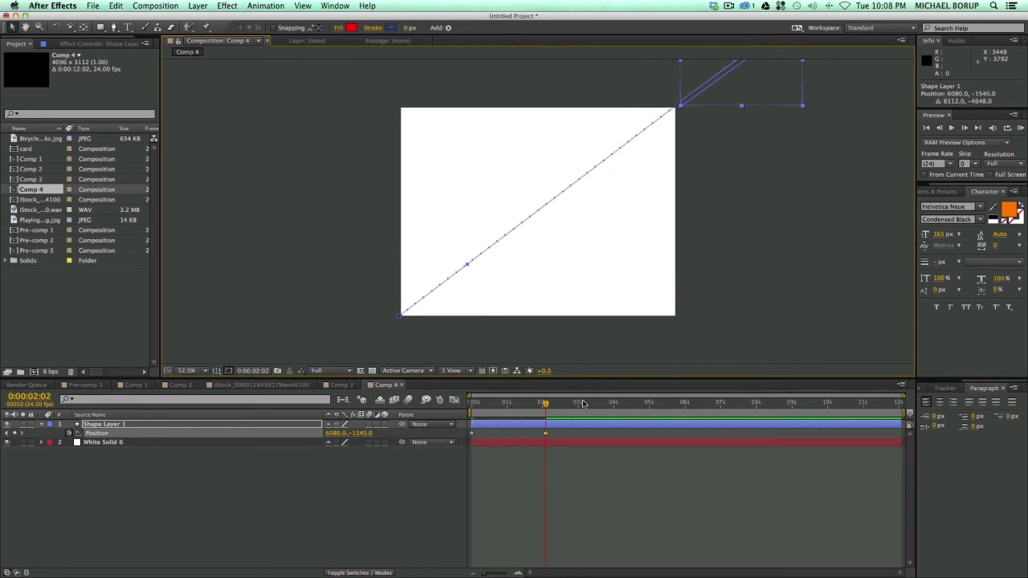
{"action": "key", "text": "space"}
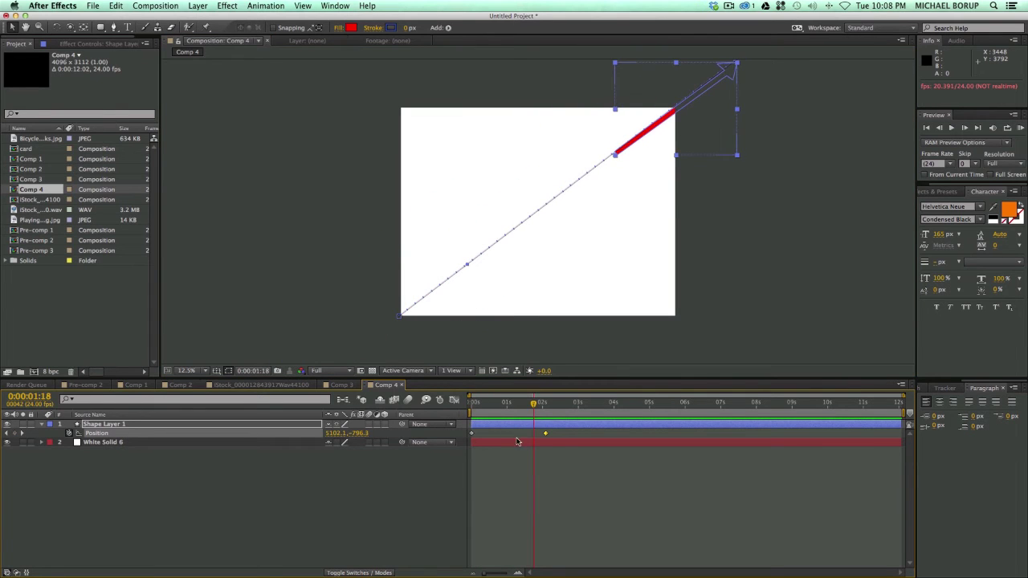
Step: At about 0:00:00:15, duplicate the red arrow, offset its anchor point, and fill it green
{"action": "left_click", "coordinate": [494, 403]}
{"action": "key", "text": "super+d"}
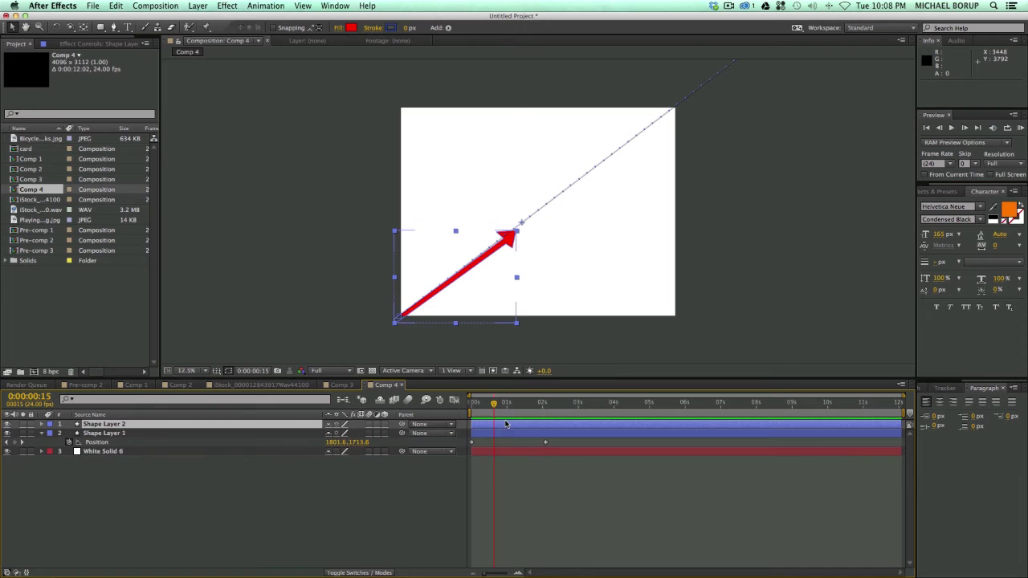
{"action": "key", "text": "a"}
{"action": "left_click_drag", "start_coordinate": [333, 433], "coordinate": [522, 424]}
{"action": "left_click", "coordinate": [521, 423]}
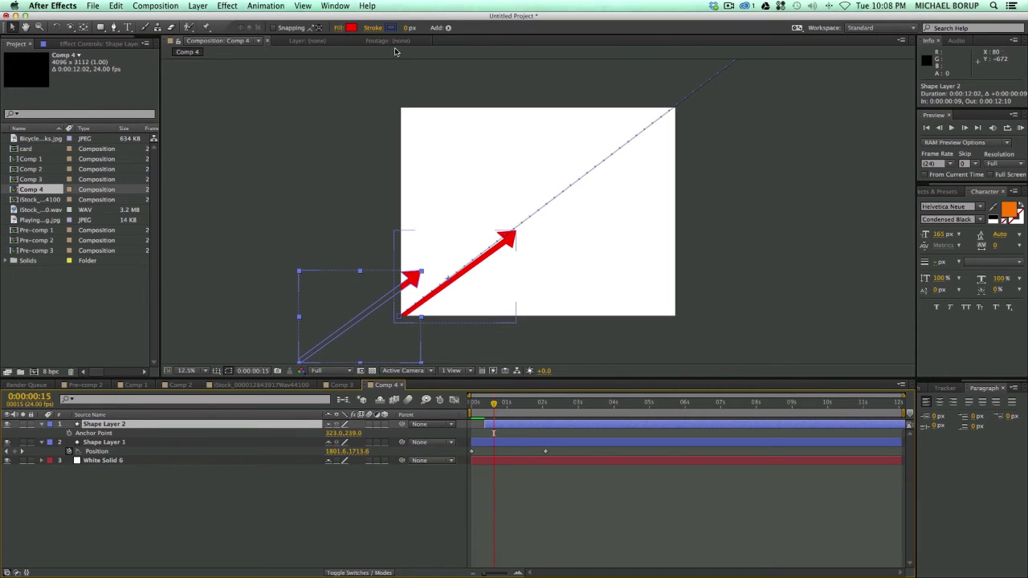
{"action": "left_click", "coordinate": [351, 29]}
{"action": "left_click_drag", "start_coordinate": [368, 256], "coordinate": [371, 270]}
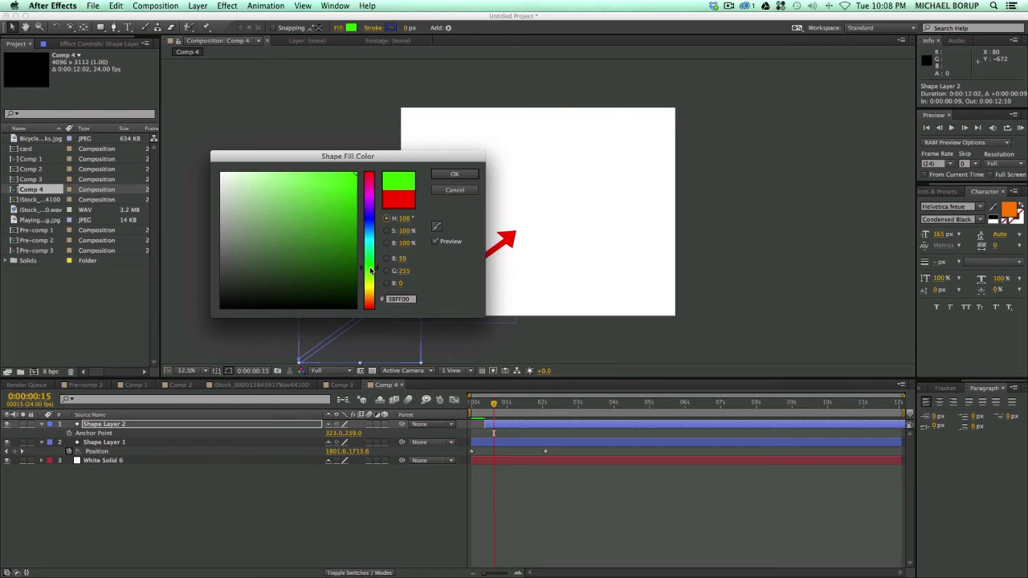
{"action": "left_click", "coordinate": [455, 174]}
Step: Duplicate the green arrow, start the copy later, and offset its Anchor Point to -214, -102
{"action": "left_click", "coordinate": [515, 424]}
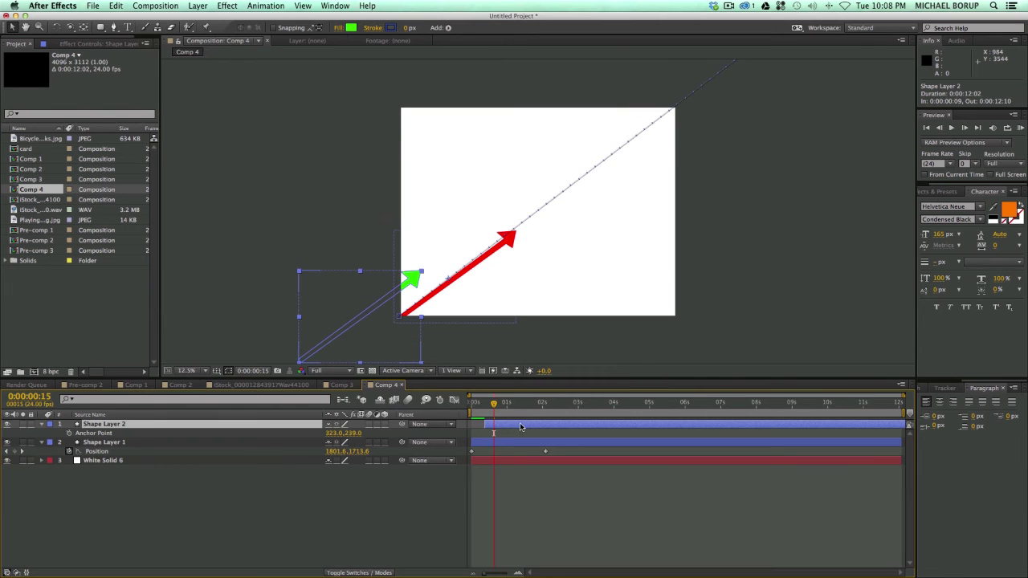
{"action": "key", "text": "ctrl+d"}
{"action": "left_click_drag", "start_coordinate": [515, 424], "coordinate": [533, 426]}
{"action": "key", "text": "space"}
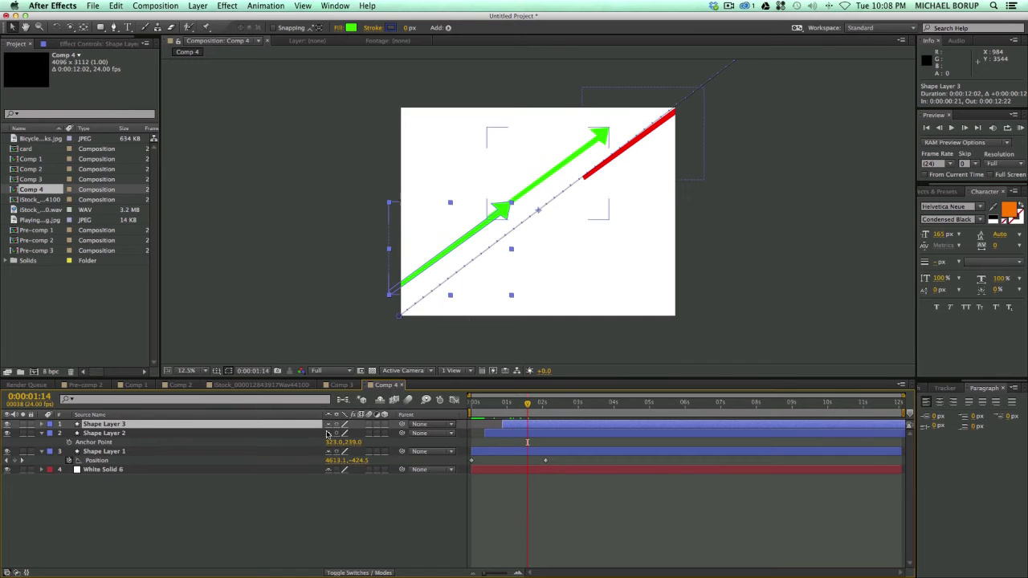
{"action": "key", "text": "a"}
{"action": "left_click_drag", "start_coordinate": [343, 434], "coordinate": [225, 352]}
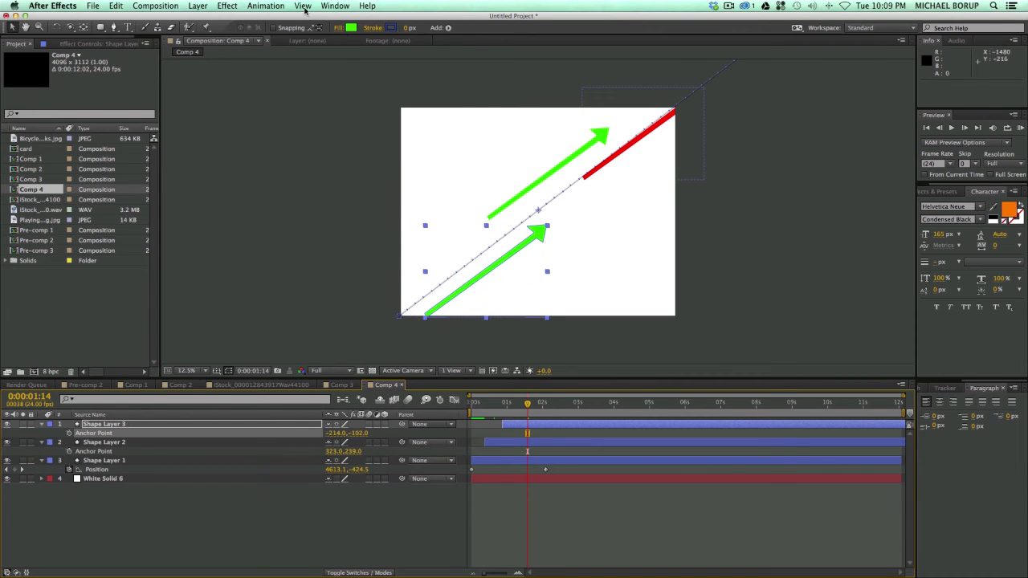
Step: Change the newest arrow copy's fill to a light blue
{"action": "left_click", "coordinate": [351, 28]}
{"action": "left_click", "coordinate": [370, 224]}
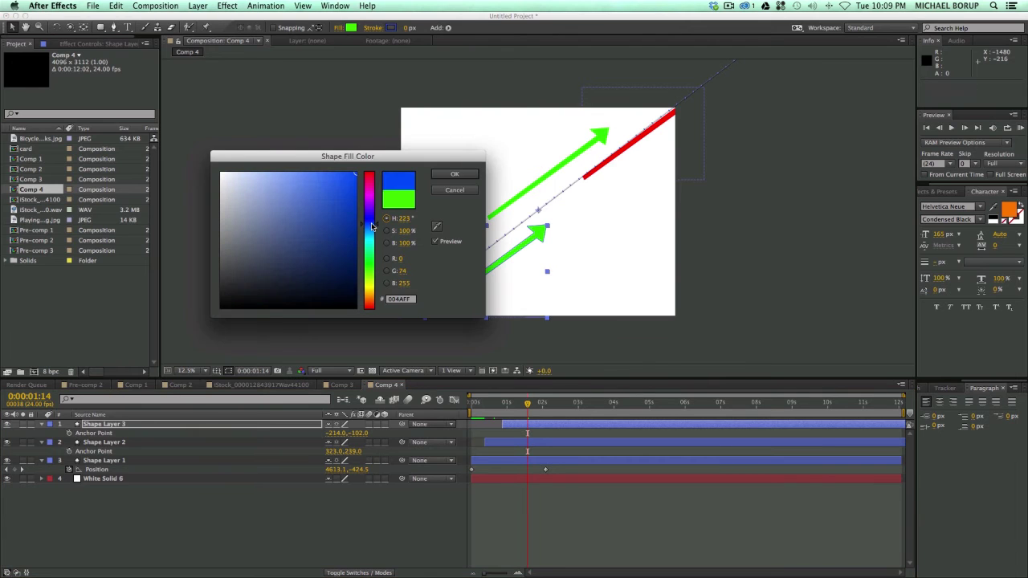
{"action": "left_click", "coordinate": [321, 176]}
{"action": "left_click", "coordinate": [452, 175]}
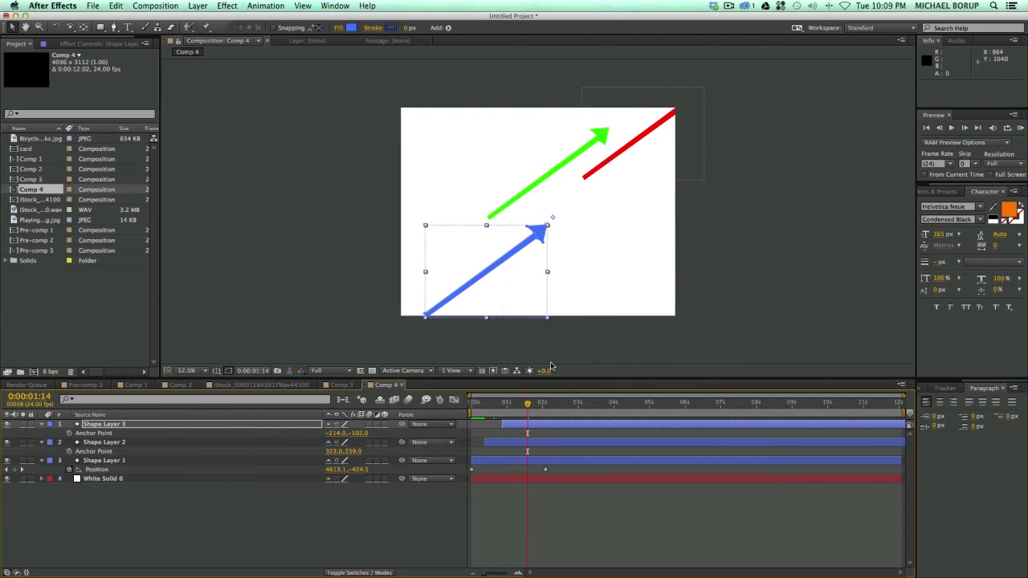
Step: Return to the first frame and select all four layers
{"action": "left_click_drag", "start_coordinate": [507, 404], "coordinate": [452, 402]}
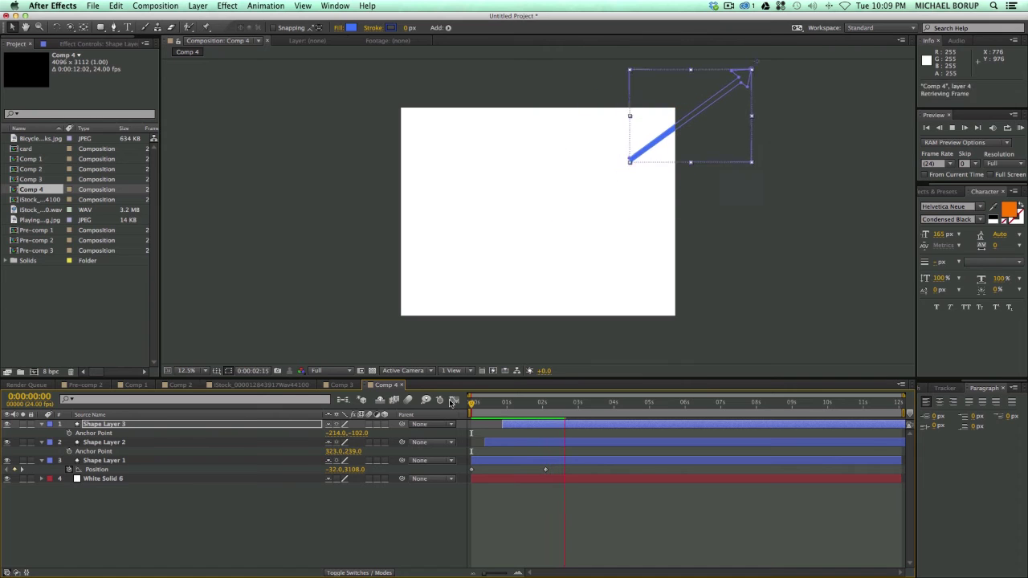
{"action": "left_click", "coordinate": [153, 478]}
{"action": "left_click", "coordinate": [147, 423], "text": "shift"}
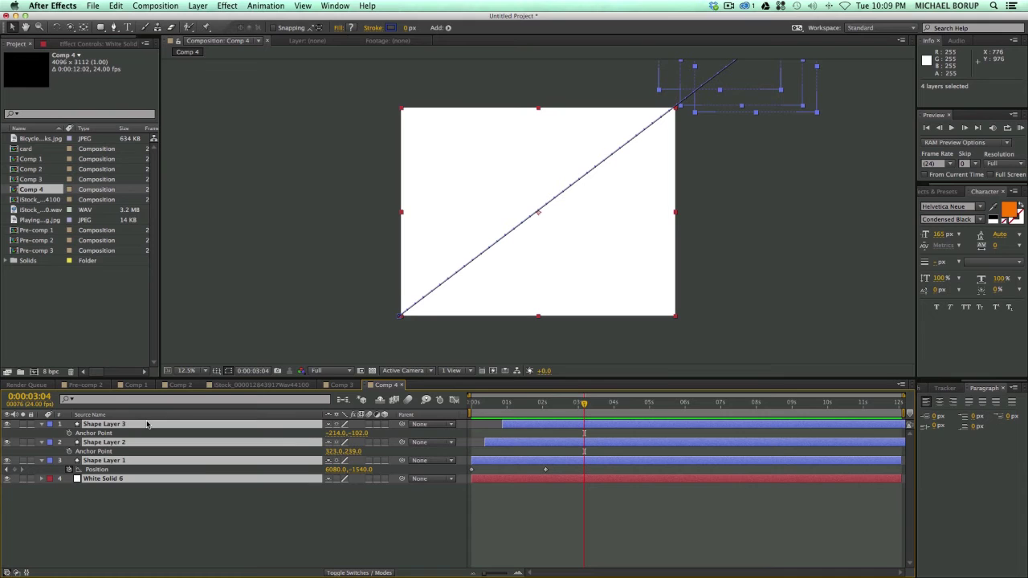
Step: Pre-compose the selected layers into a composition named 'arrow'
{"action": "key", "text": "super+shift+c"}
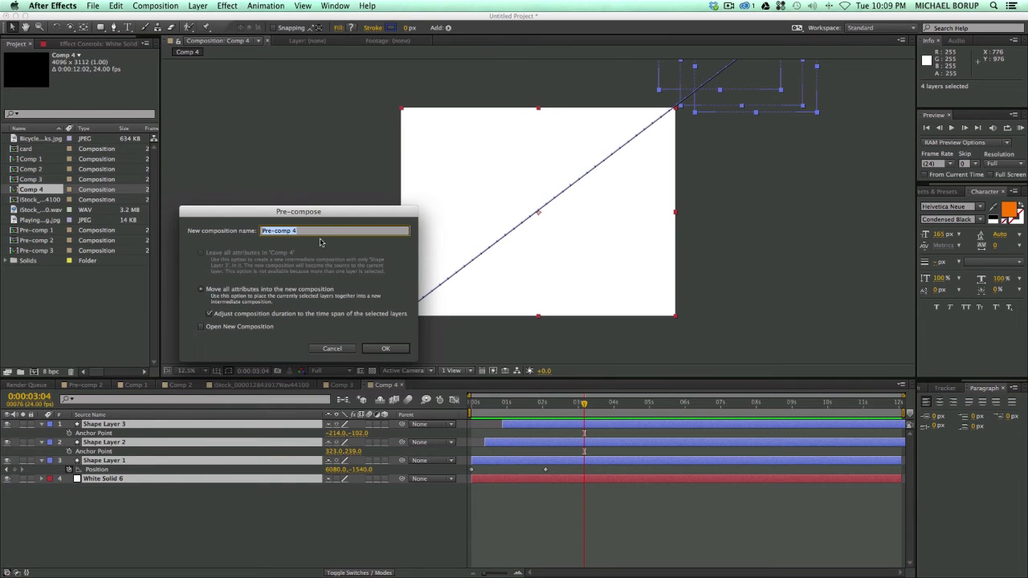
{"action": "type", "text": "arrow"}
{"action": "key", "text": "Return"}
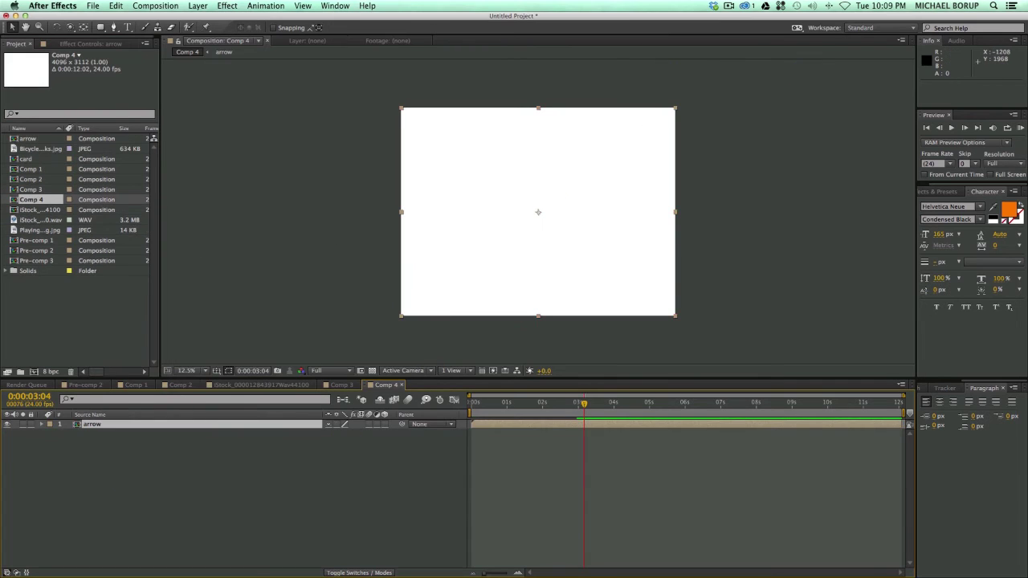
{"action": "mouse_move", "coordinate": [530, 405]}
{"action": "left_mouse_down"}
{"action": "mouse_move", "coordinate": [482, 404]}
{"action": "mouse_move", "coordinate": [544, 404]}
{"action": "mouse_move", "coordinate": [515, 404]}
{"action": "left_mouse_up"}
Step: Resize Comp 4 to 1920 x 1080 in Composition Settings
{"action": "right_click", "coordinate": [326, 277]}
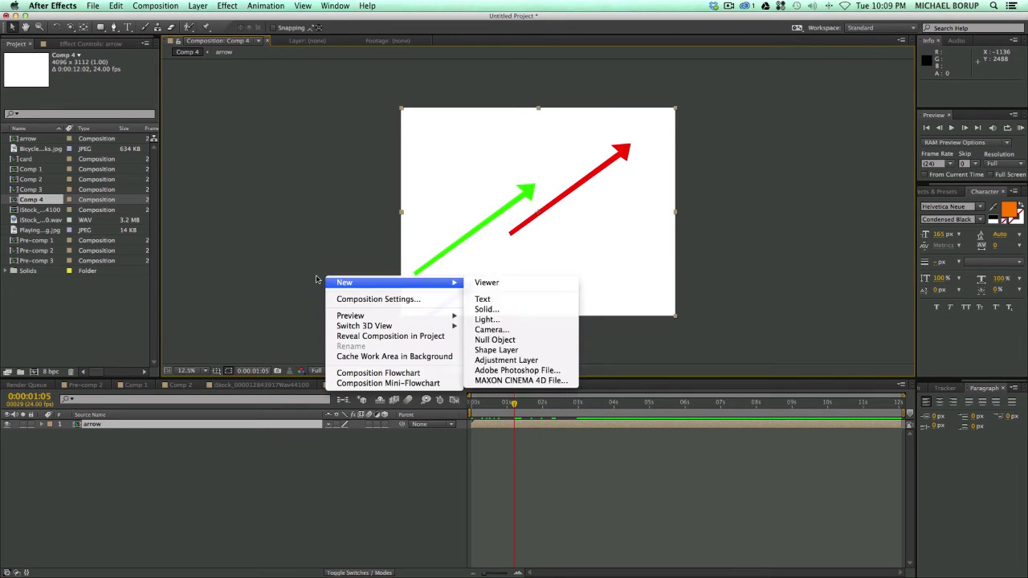
{"action": "left_click", "coordinate": [350, 299]}
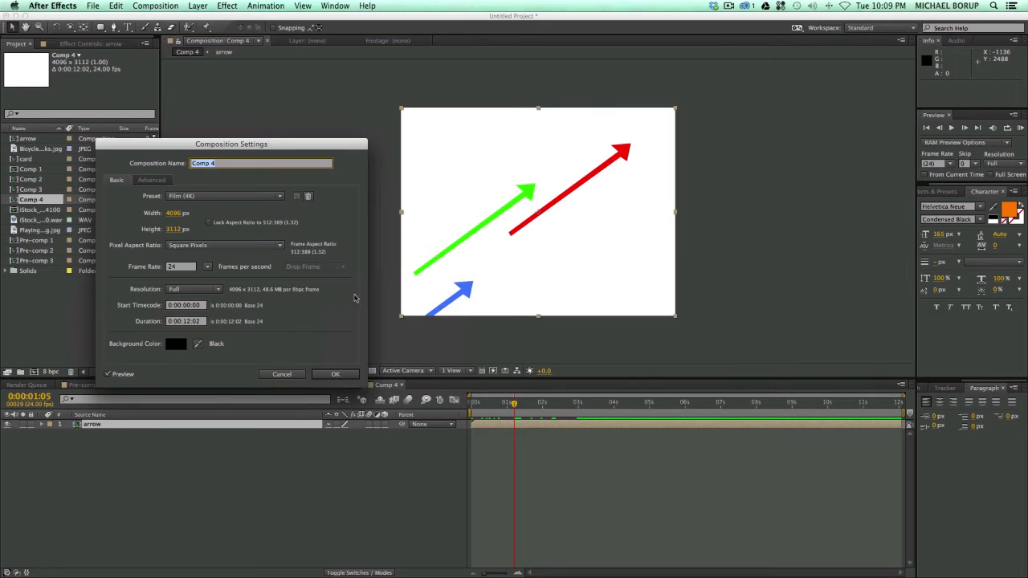
{"action": "left_click_drag", "start_coordinate": [201, 145], "coordinate": [344, 140]}
{"action": "left_click", "coordinate": [315, 209]}
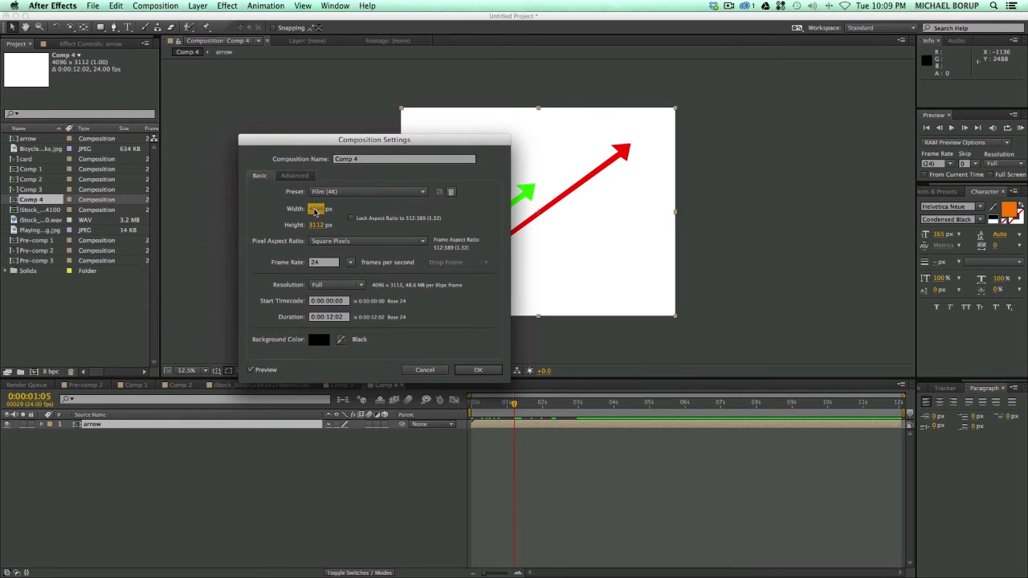
{"action": "type", "text": "1920"}
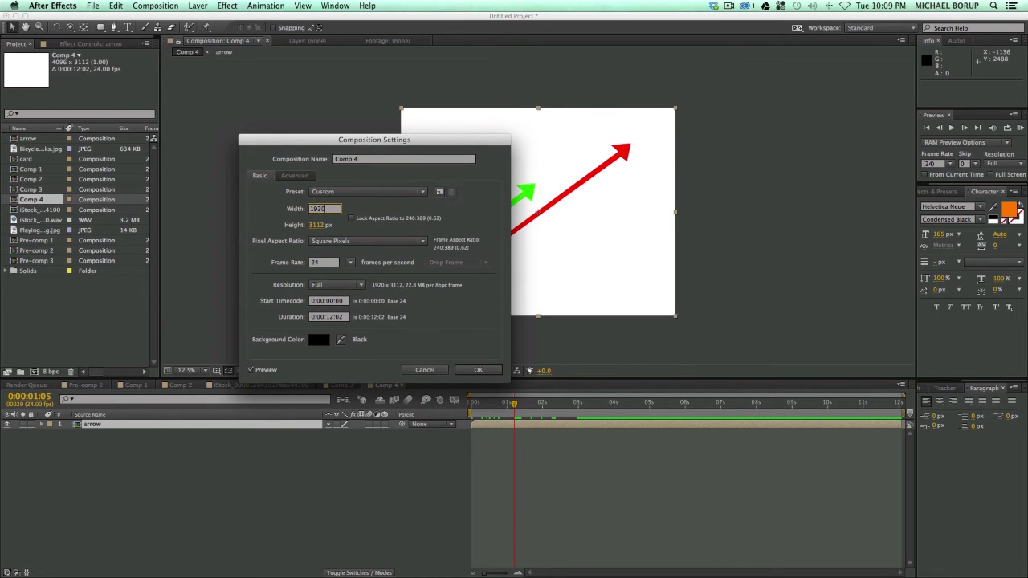
{"action": "key", "text": "Tab"}
{"action": "type", "text": "1080"}
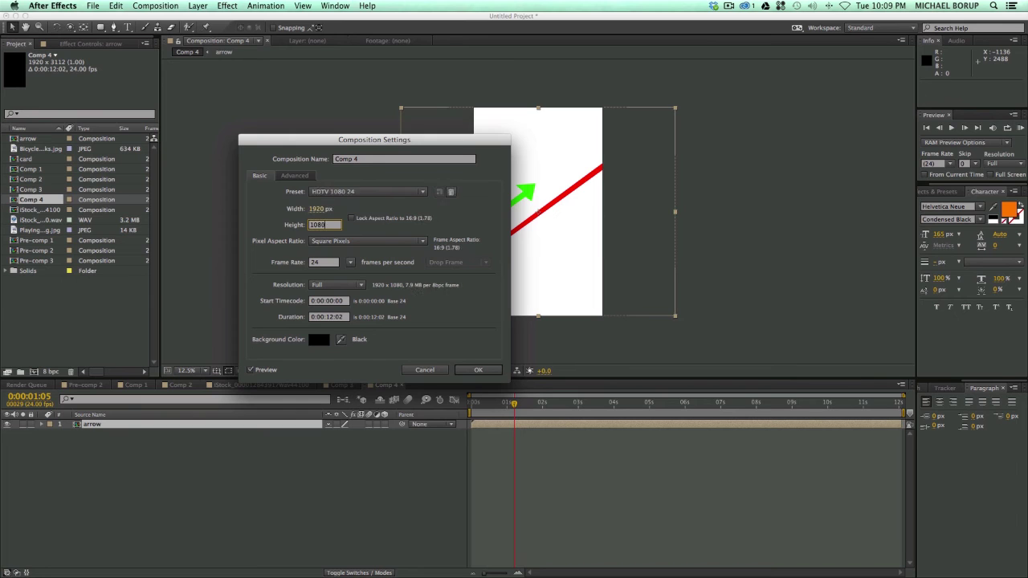
{"action": "key", "text": "Return"}
{"action": "left_click", "coordinate": [508, 453]}
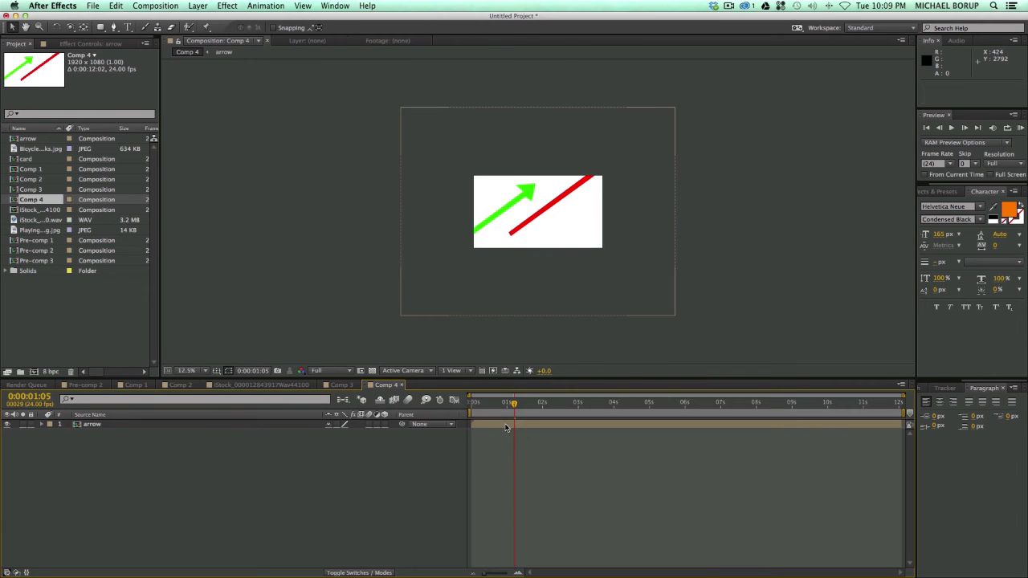
{"action": "left_click", "coordinate": [506, 427]}
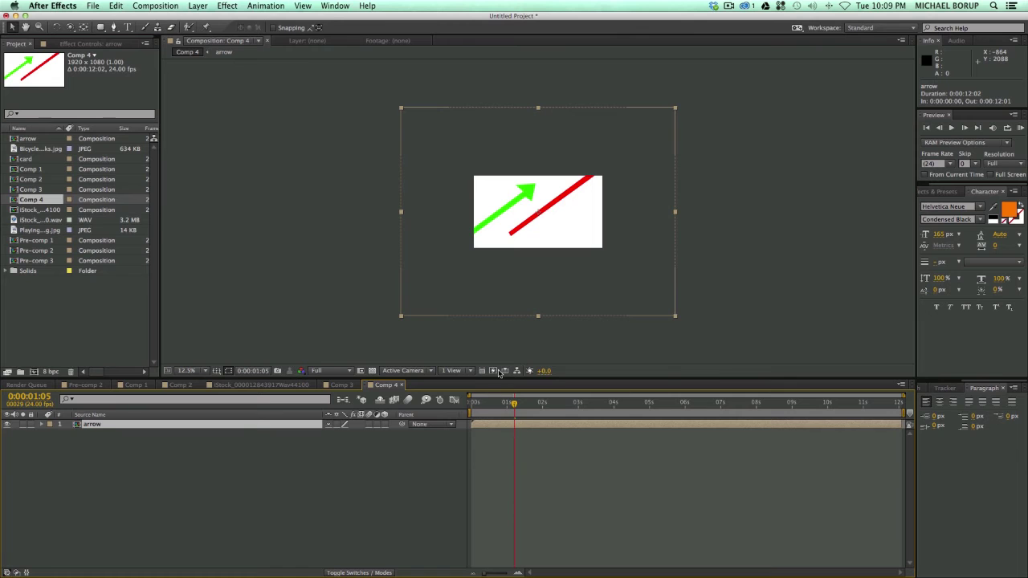
Step: Apply CC Cylinder with Rotation Z at 90° to the arrow layer and scale it down to 63%
{"action": "left_click", "coordinate": [228, 6]}
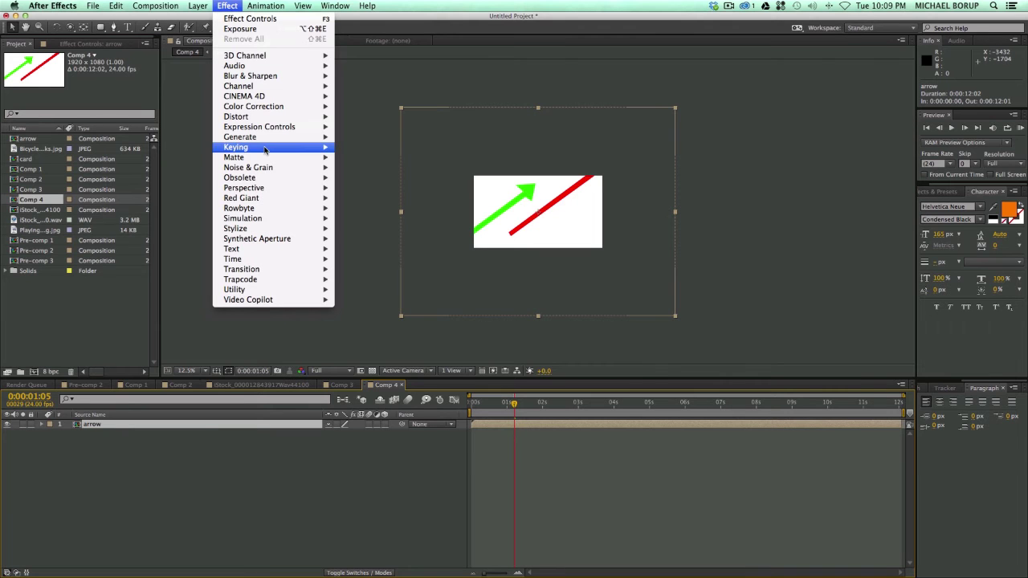
{"action": "mouse_move", "coordinate": [253, 188]}
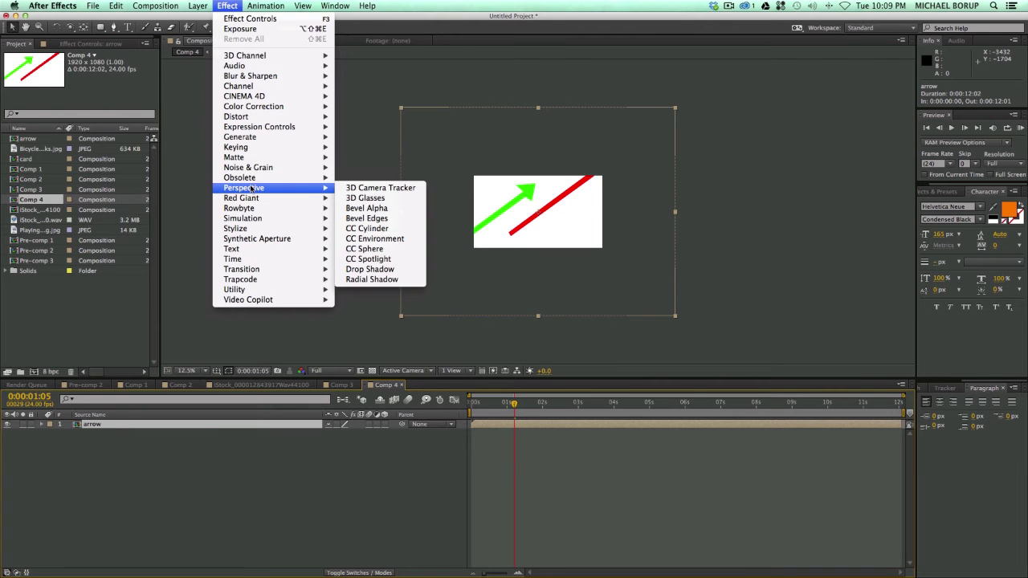
{"action": "left_click", "coordinate": [391, 230]}
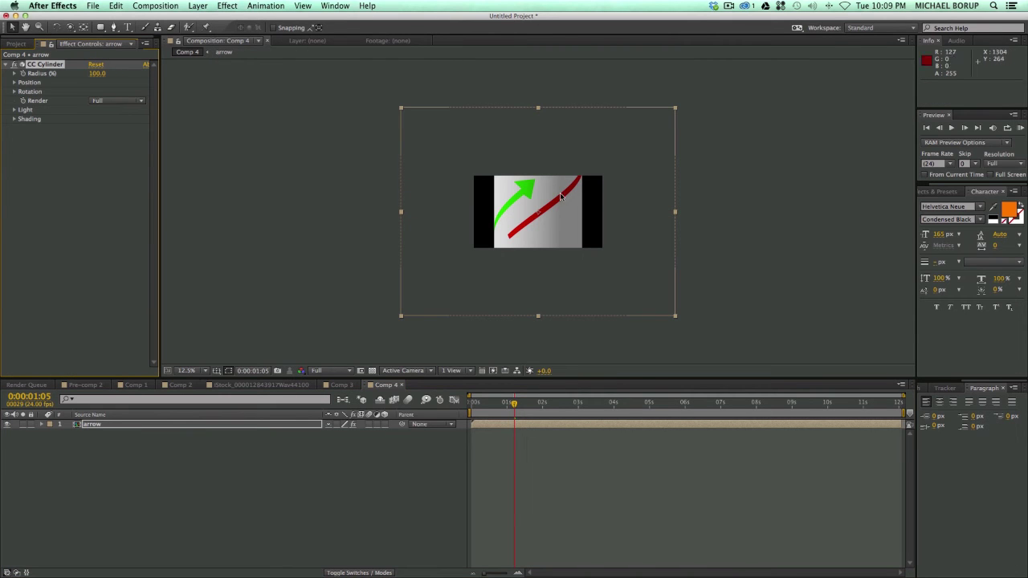
{"action": "left_click", "coordinate": [14, 91]}
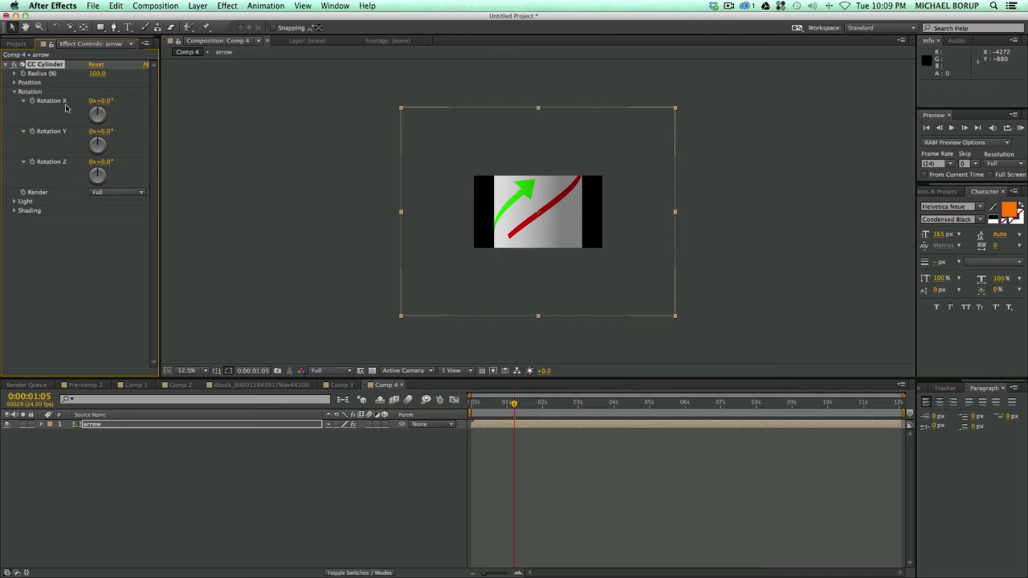
{"action": "left_click_drag", "start_coordinate": [106, 163], "coordinate": [151, 168]}
{"action": "left_click", "coordinate": [109, 163]}
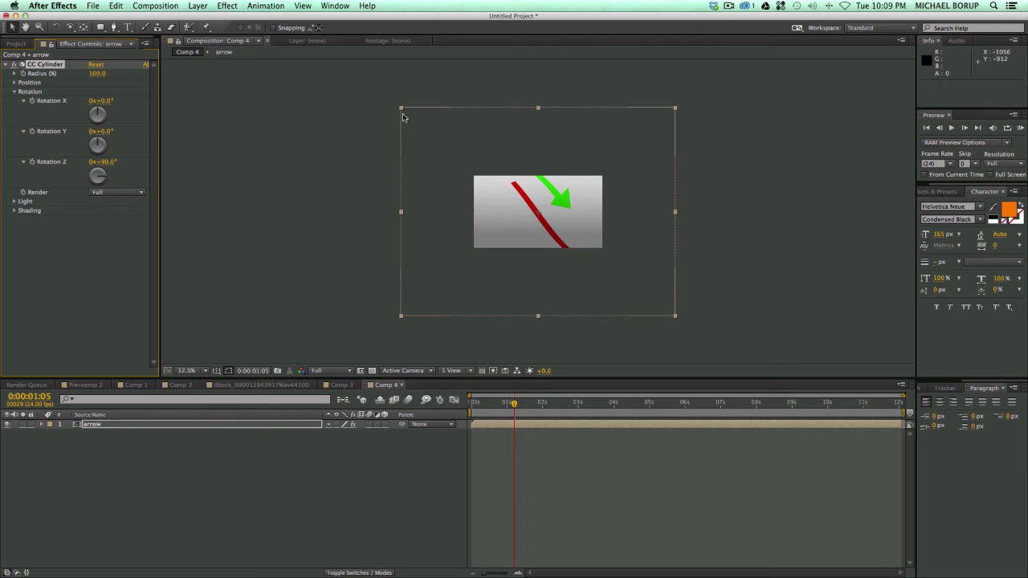
{"action": "left_click_drag", "start_coordinate": [402, 108], "coordinate": [452, 139]}
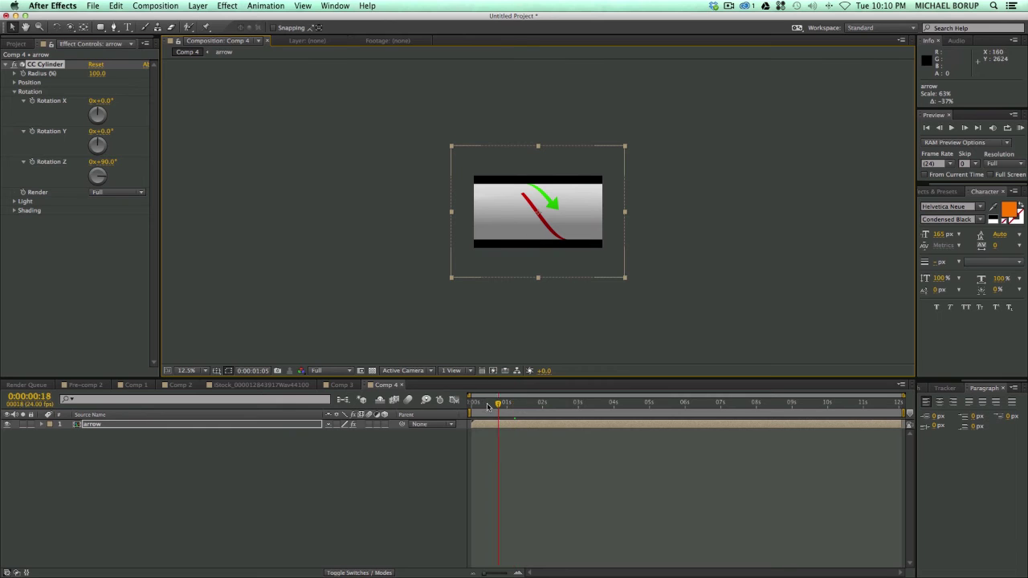
{"action": "left_click_drag", "start_coordinate": [486, 407], "coordinate": [469, 403]}
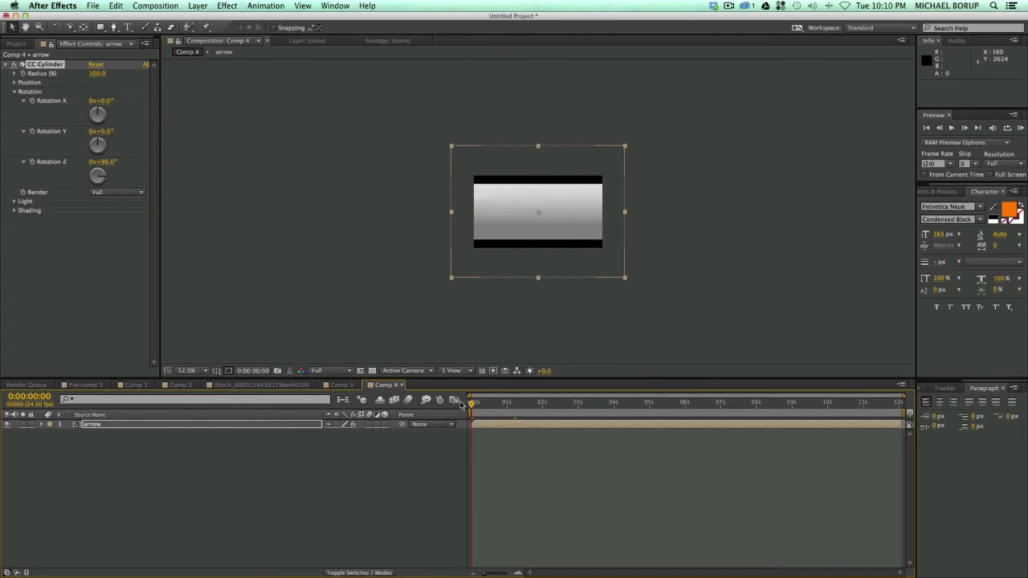
Step: Preview at Quarter resolution and 50% zoom, return near 0:00:00:13, and open the arrow precomp
{"action": "left_click", "coordinate": [323, 371]}
{"action": "left_click", "coordinate": [337, 431]}
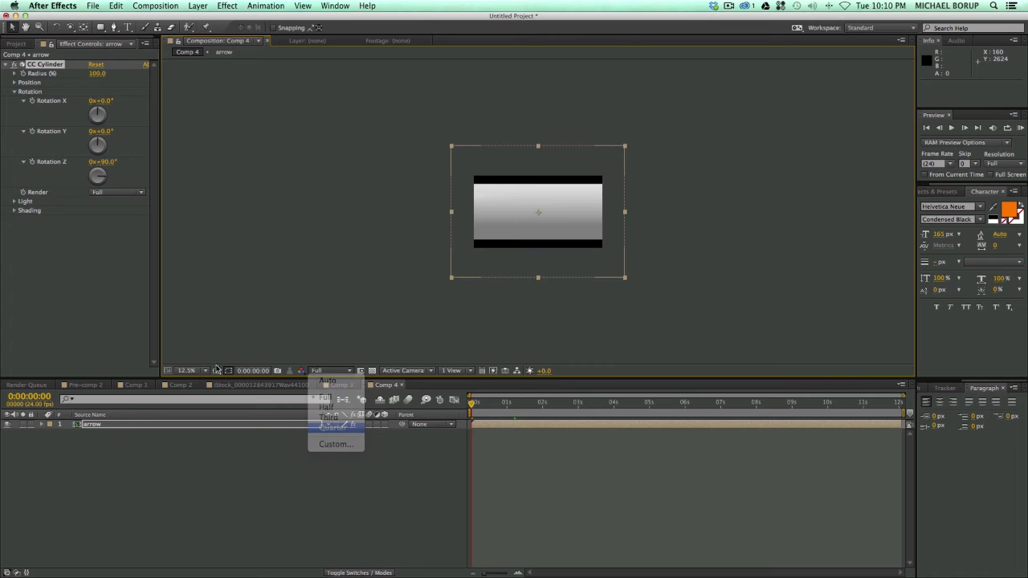
{"action": "left_click", "coordinate": [186, 372]}
{"action": "left_click", "coordinate": [201, 479]}
{"action": "key", "text": "space"}
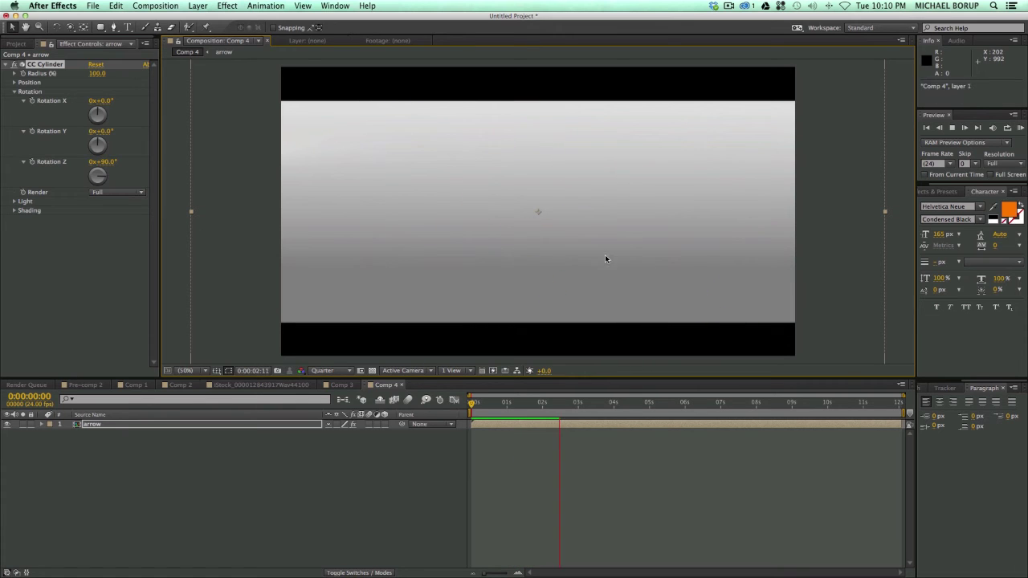
{"action": "left_click", "coordinate": [547, 416]}
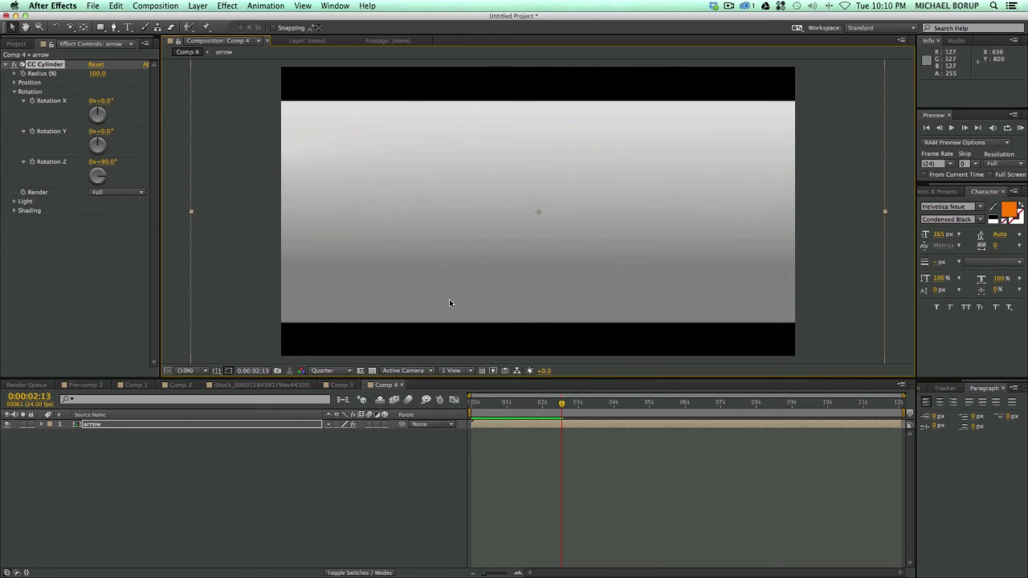
{"action": "mouse_move", "coordinate": [499, 406]}
{"action": "left_mouse_down"}
{"action": "mouse_move", "coordinate": [480, 408]}
{"action": "mouse_move", "coordinate": [496, 409]}
{"action": "left_mouse_up"}
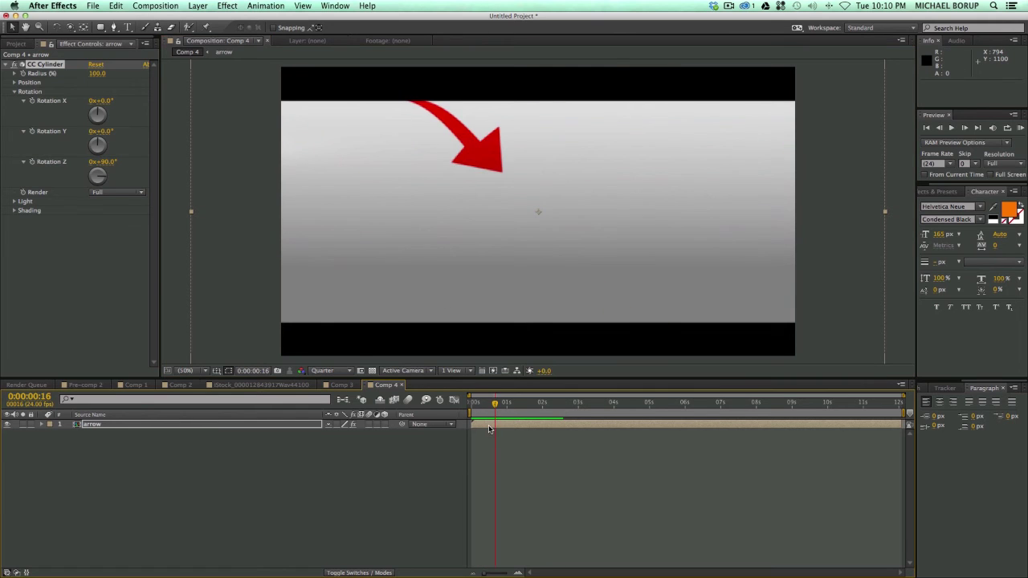
{"action": "double_click", "coordinate": [488, 426]}
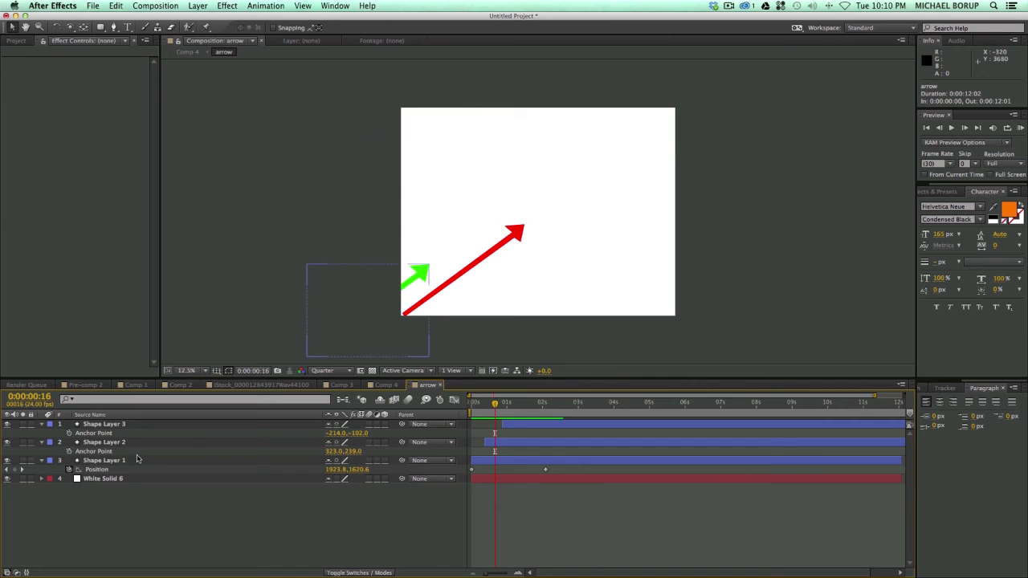
Step: Hide White Solid 6 in the precomp, then view Comp 4 over the transparency grid
{"action": "left_click", "coordinate": [7, 478]}
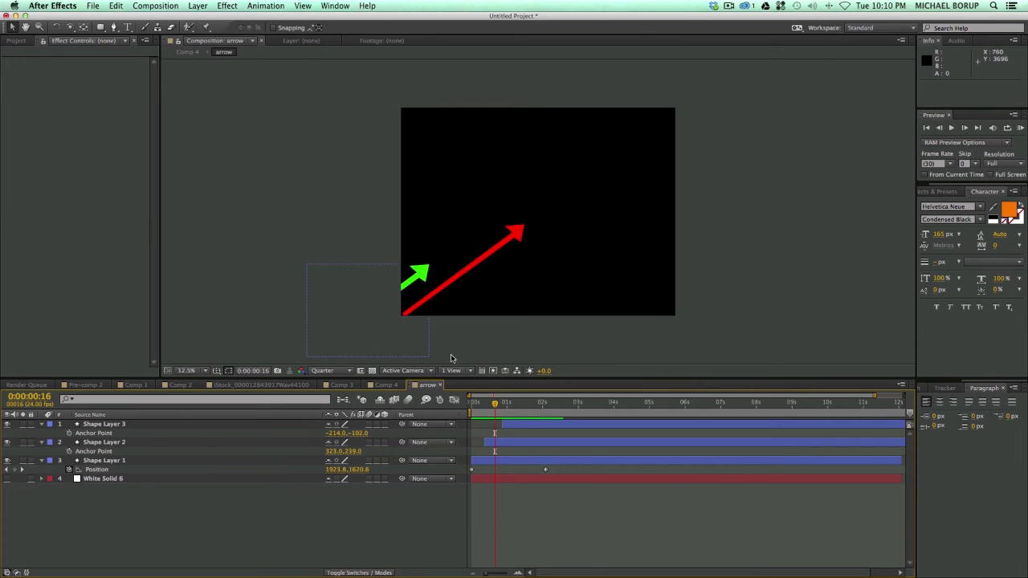
{"action": "left_click", "coordinate": [384, 385]}
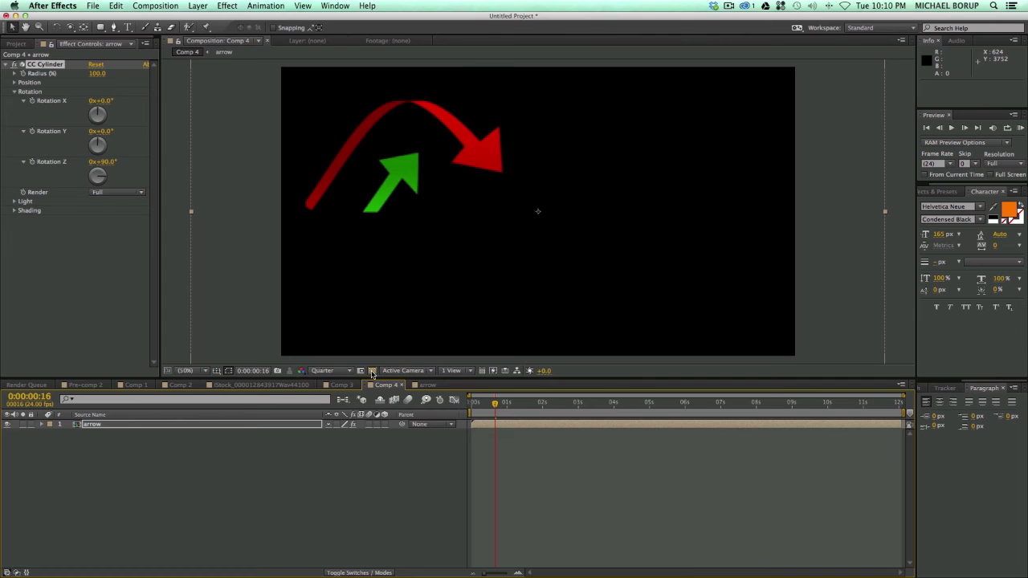
{"action": "left_click", "coordinate": [372, 371]}
{"action": "mouse_move", "coordinate": [496, 407]}
{"action": "left_mouse_down"}
{"action": "mouse_move", "coordinate": [578, 408]}
{"action": "mouse_move", "coordinate": [459, 404]}
{"action": "mouse_move", "coordinate": [551, 399]}
{"action": "mouse_move", "coordinate": [512, 399]}
{"action": "left_mouse_up"}
{"action": "left_click", "coordinate": [516, 425]}
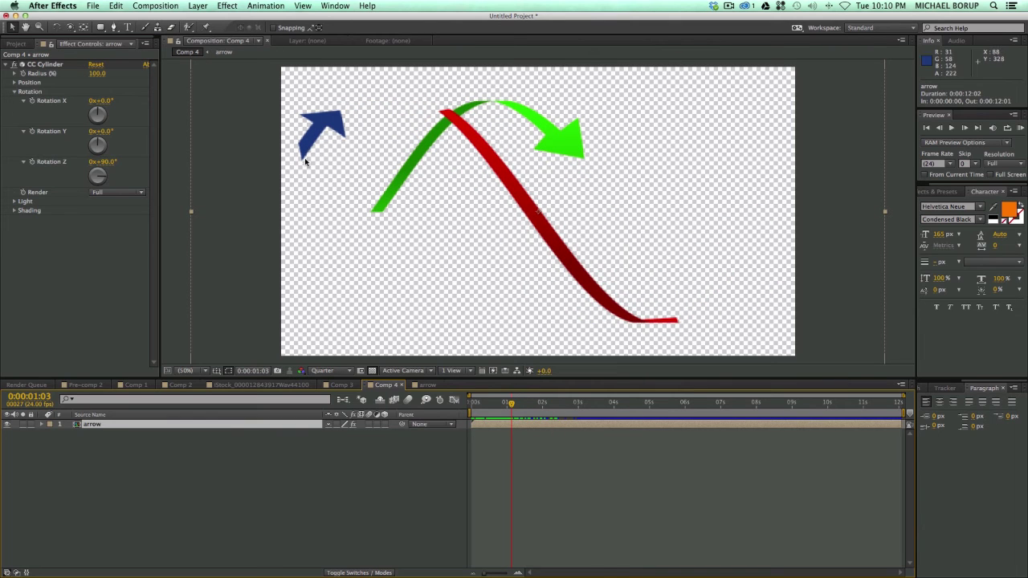
{"action": "left_click_drag", "start_coordinate": [505, 402], "coordinate": [544, 406]}
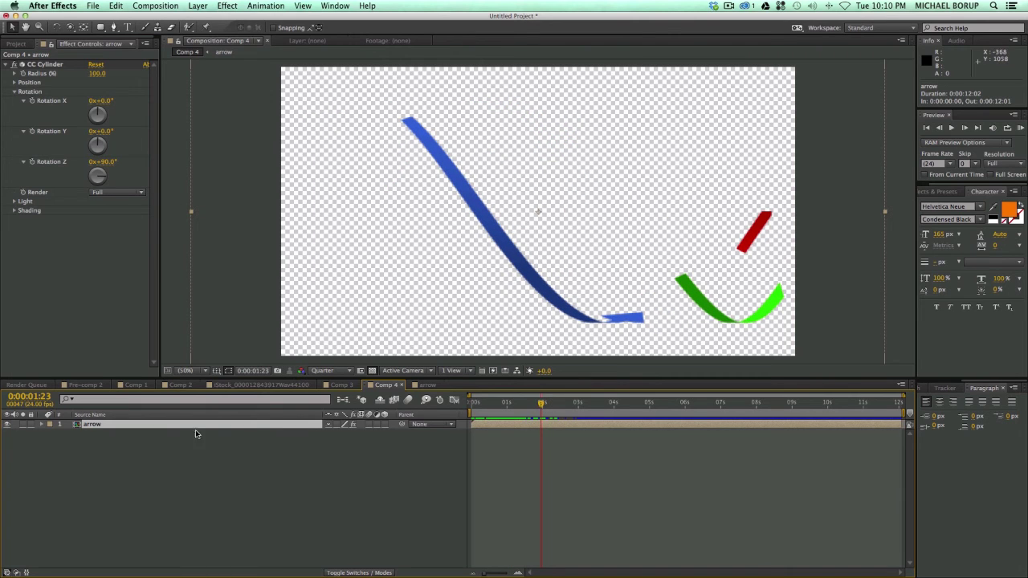
Step: Scale the arrow layer up to 74.3%
{"action": "key", "text": "s"}
{"action": "left_click_drag", "start_coordinate": [339, 434], "coordinate": [482, 431]}
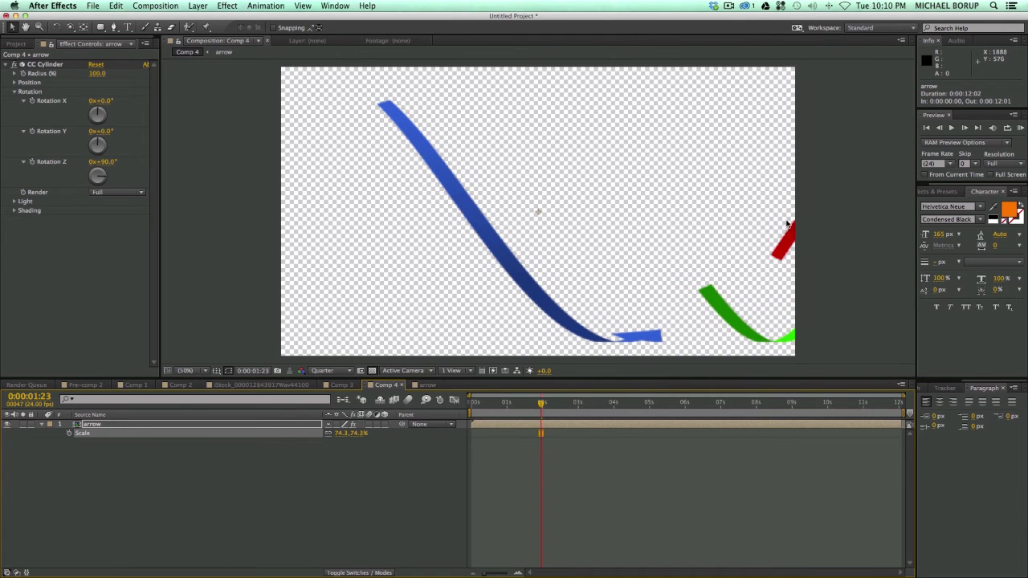
{"action": "left_click_drag", "start_coordinate": [542, 404], "coordinate": [520, 405]}
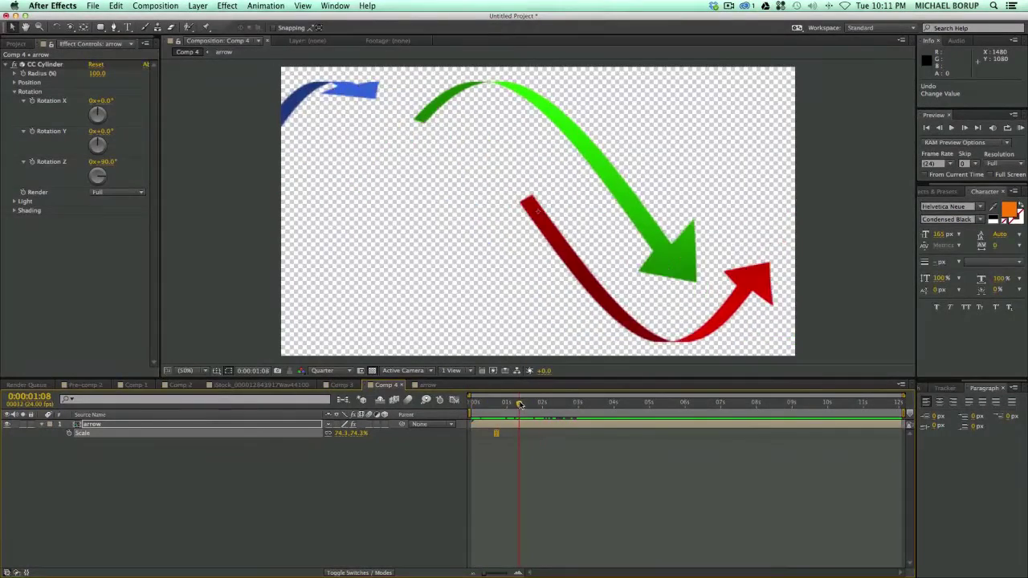
Step: Add the text 'Words In The Middle', then enlarge and center it across the frame
{"action": "left_click", "coordinate": [127, 28]}
{"action": "left_click", "coordinate": [415, 214]}
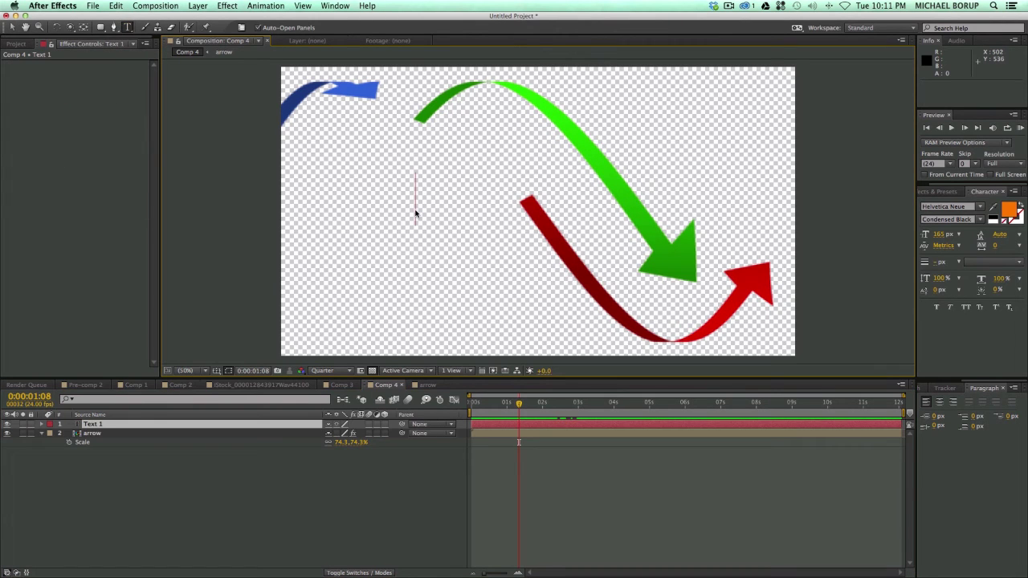
{"action": "type", "text": "Words"}
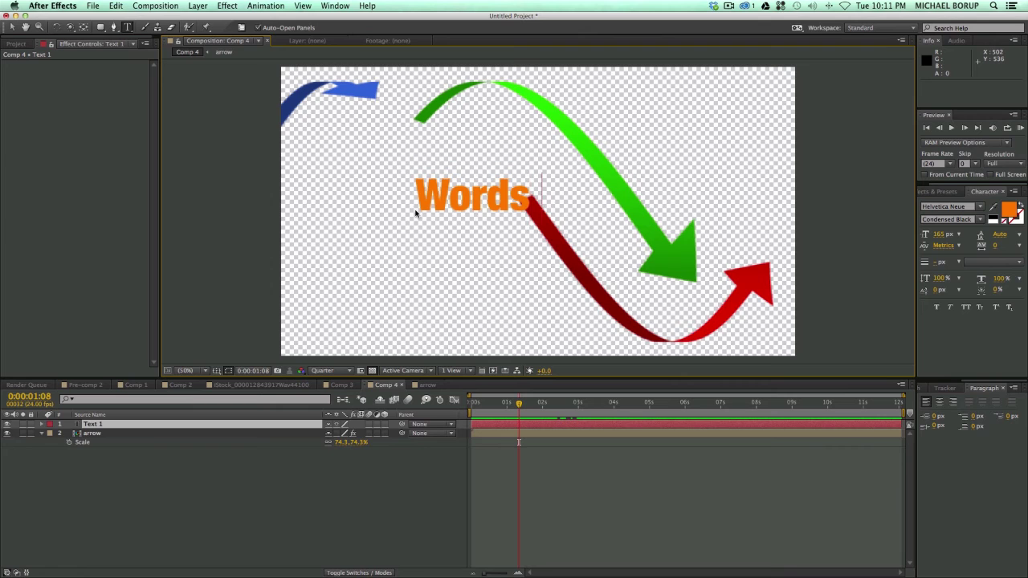
{"action": "type", "text": " In The Midd"}
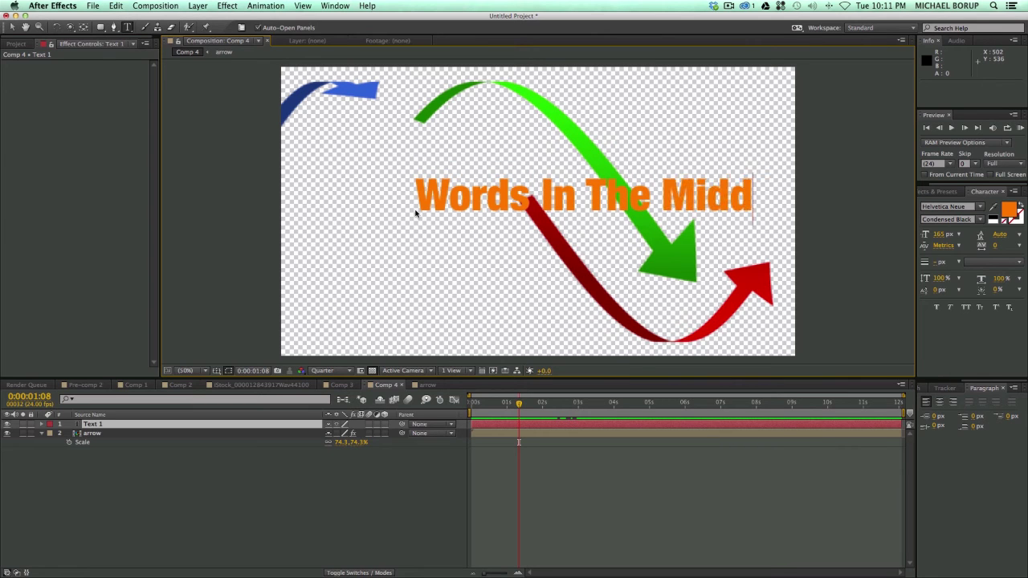
{"action": "type", "text": "le"}
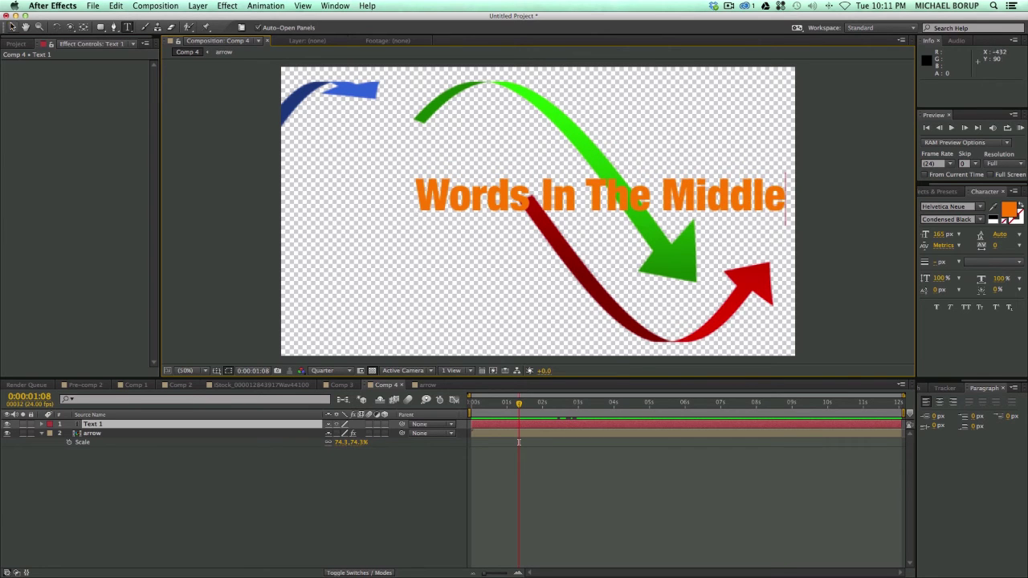
{"action": "left_click", "coordinate": [12, 27]}
{"action": "left_click_drag", "start_coordinate": [561, 200], "coordinate": [497, 209]}
{"action": "left_click_drag", "start_coordinate": [723, 192], "coordinate": [776, 187]}
{"action": "left_click_drag", "start_coordinate": [725, 209], "coordinate": [693, 209]}
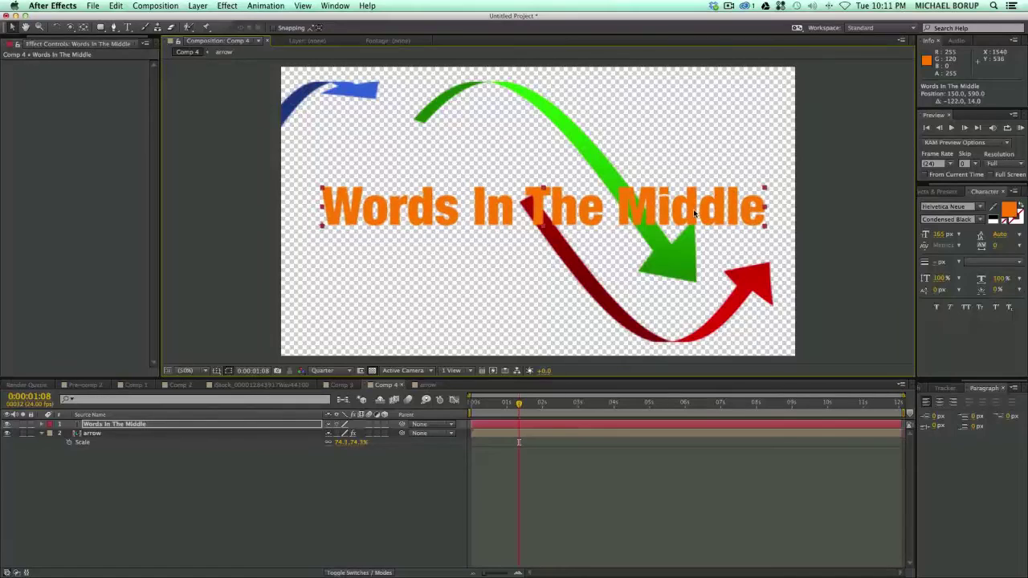
{"action": "left_click", "coordinate": [91, 433]}
Step: Duplicate the arrow layer above the text and set its CC Cylinder Render to Outside
{"action": "key", "text": "ctrl+d"}
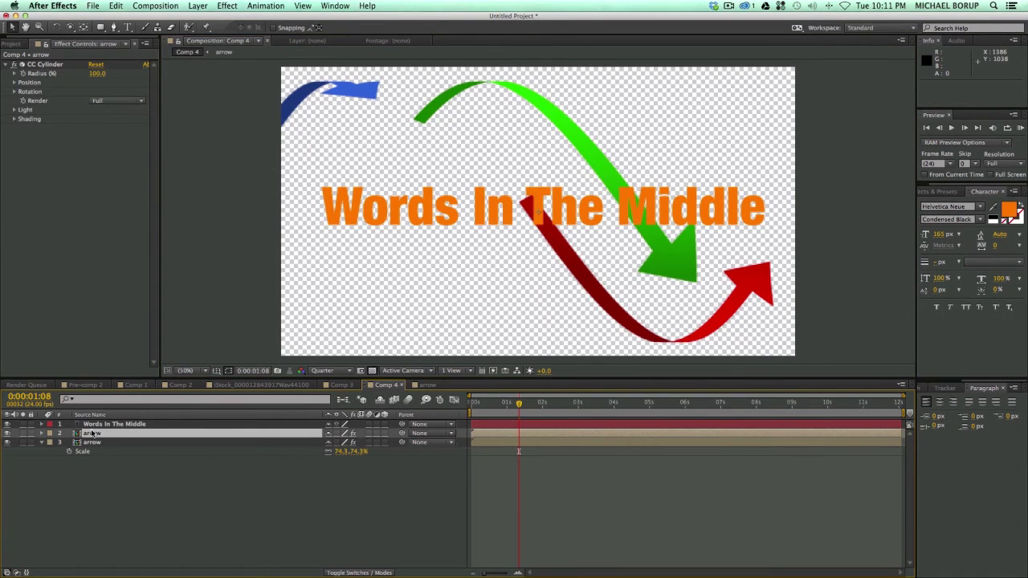
{"action": "left_click_drag", "start_coordinate": [95, 435], "coordinate": [114, 421]}
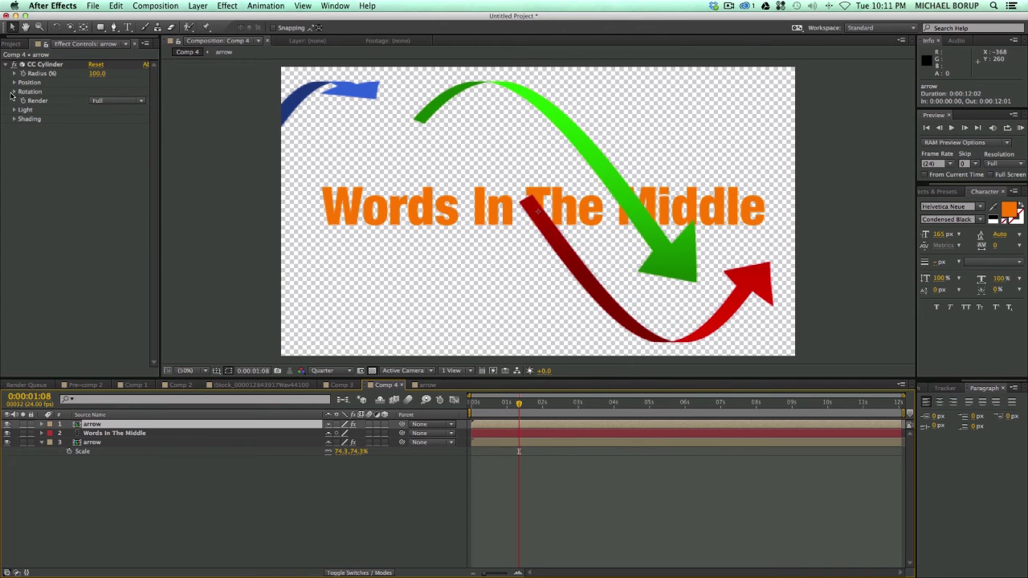
{"action": "left_click", "coordinate": [98, 102]}
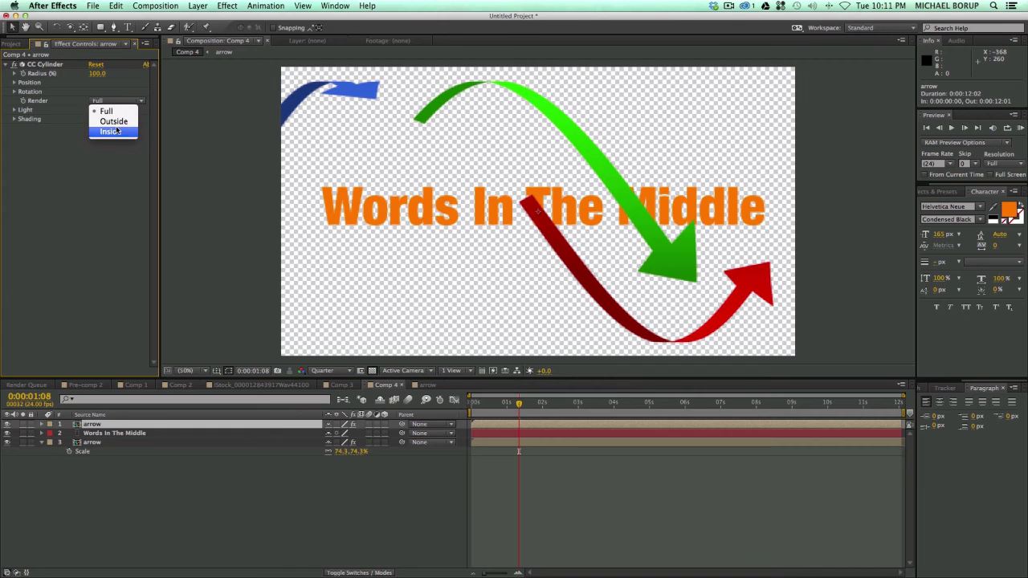
{"action": "left_click", "coordinate": [113, 121]}
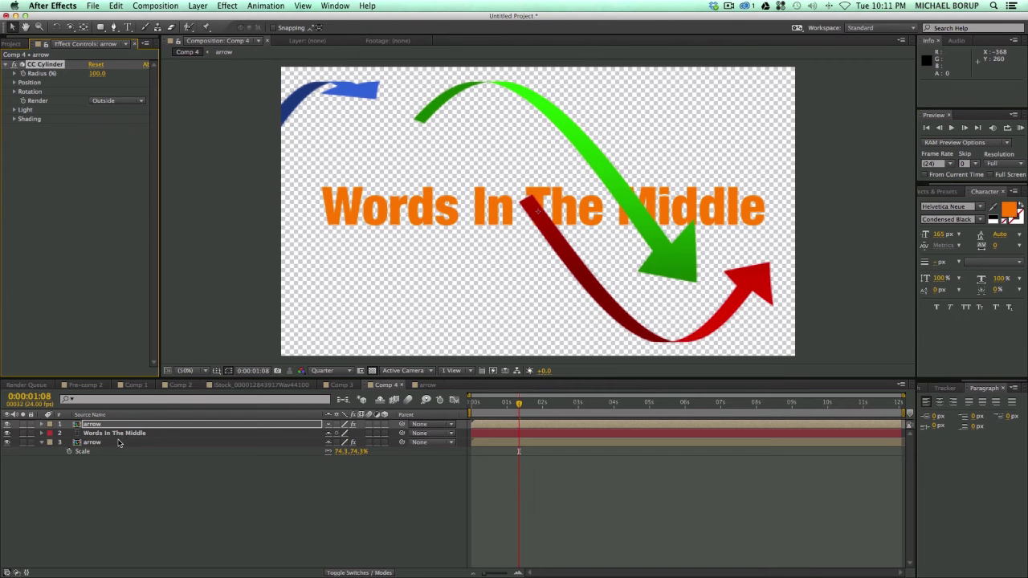
Step: Set the lower arrow layer's CC Cylinder Render to Inside
{"action": "left_click", "coordinate": [93, 444]}
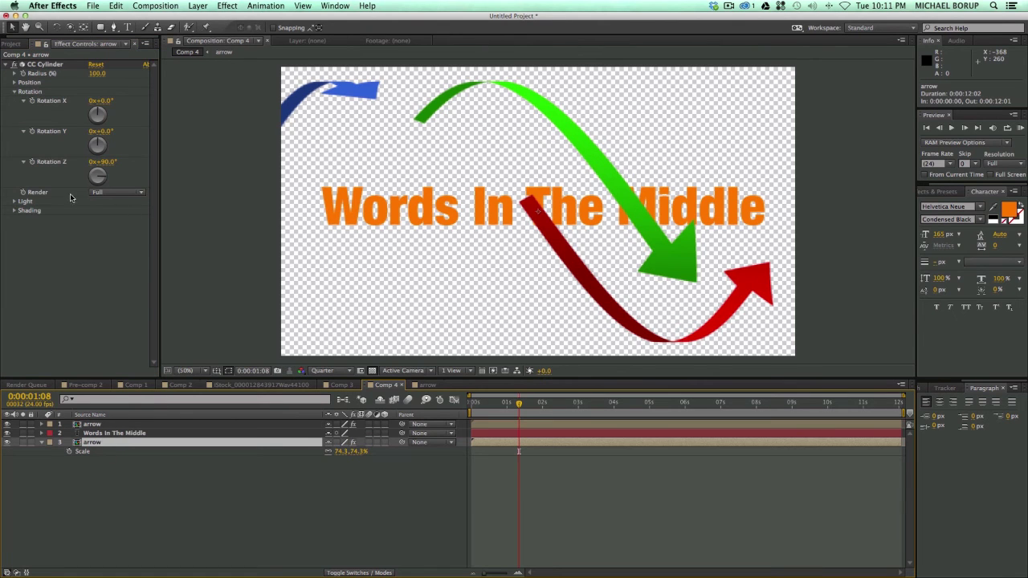
{"action": "left_click", "coordinate": [119, 193]}
{"action": "left_click", "coordinate": [106, 222]}
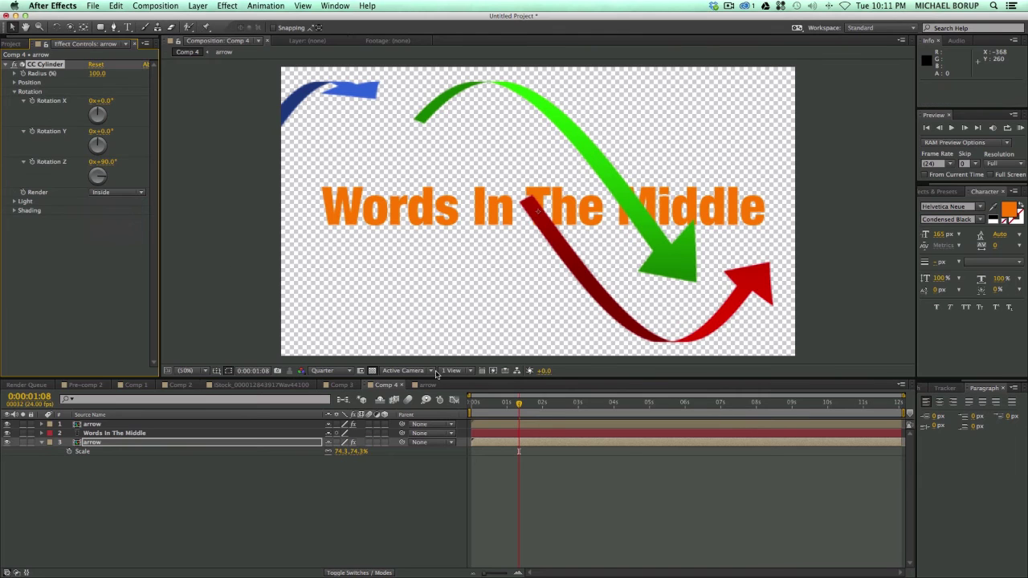
{"action": "left_click", "coordinate": [602, 466]}
Step: Preview the ribbons weaving around the text, comparing the two arrow layers' settings
{"action": "mouse_move", "coordinate": [516, 404]}
{"action": "left_mouse_down"}
{"action": "mouse_move", "coordinate": [485, 404]}
{"action": "mouse_move", "coordinate": [554, 404]}
{"action": "mouse_move", "coordinate": [498, 404]}
{"action": "left_mouse_up"}
{"action": "left_click", "coordinate": [508, 424]}
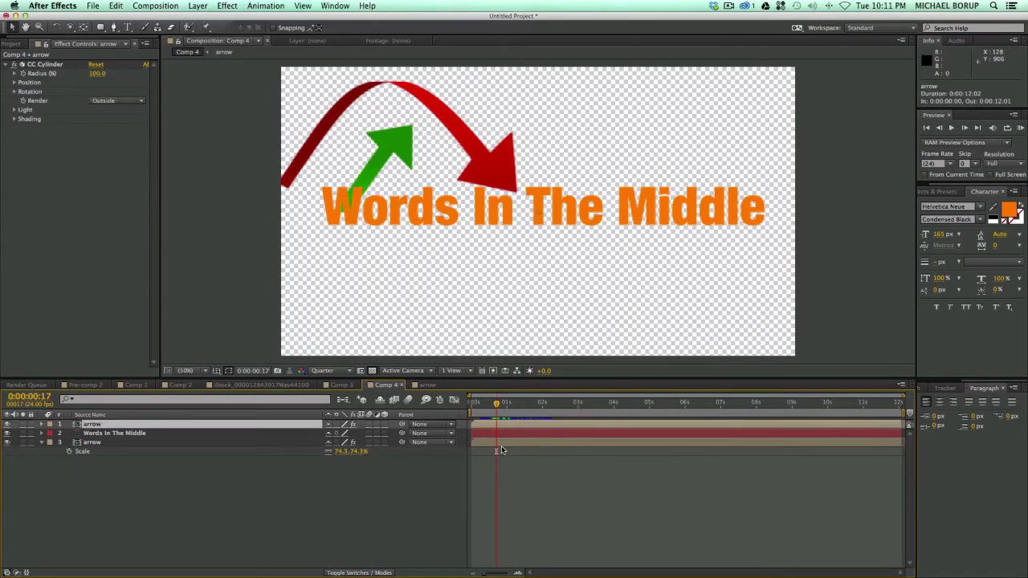
{"action": "left_click", "coordinate": [500, 442]}
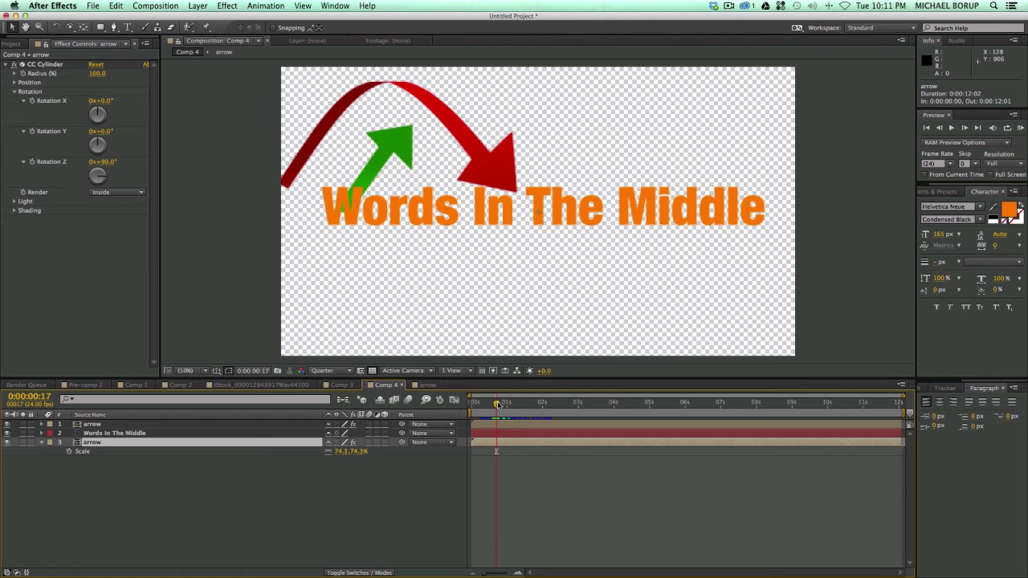
{"action": "left_click", "coordinate": [503, 424]}
{"action": "mouse_move", "coordinate": [498, 403]}
{"action": "left_mouse_down"}
{"action": "mouse_move", "coordinate": [562, 403]}
{"action": "mouse_move", "coordinate": [486, 405]}
{"action": "mouse_move", "coordinate": [517, 405]}
{"action": "left_mouse_up"}
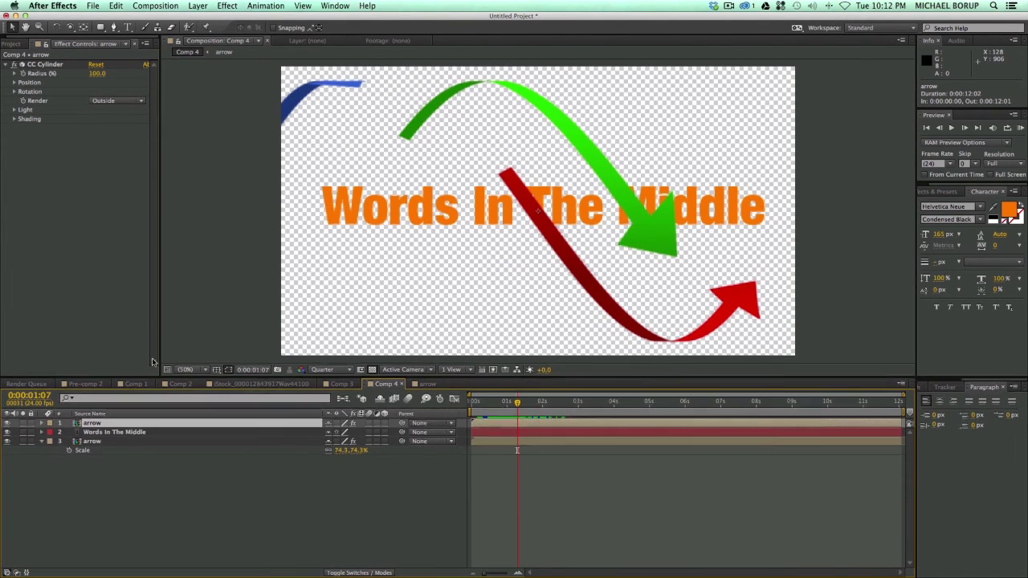
{"action": "left_click_drag", "start_coordinate": [152, 374], "coordinate": [152, 311]}
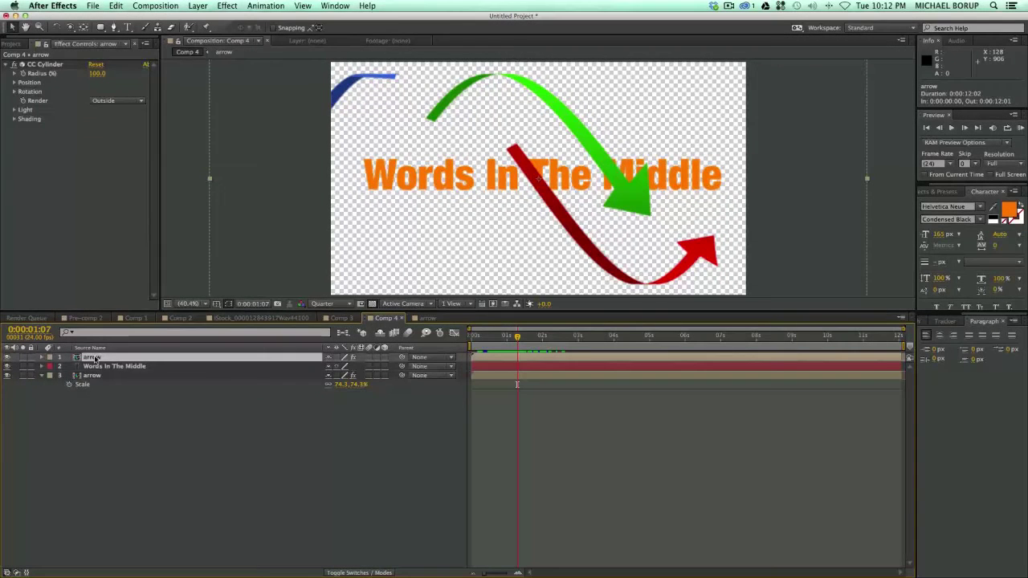
Step: Reveal both arrow copies' CC Cylinder rotation values, then undo a trial Y rotation change
{"action": "left_click", "coordinate": [42, 358]}
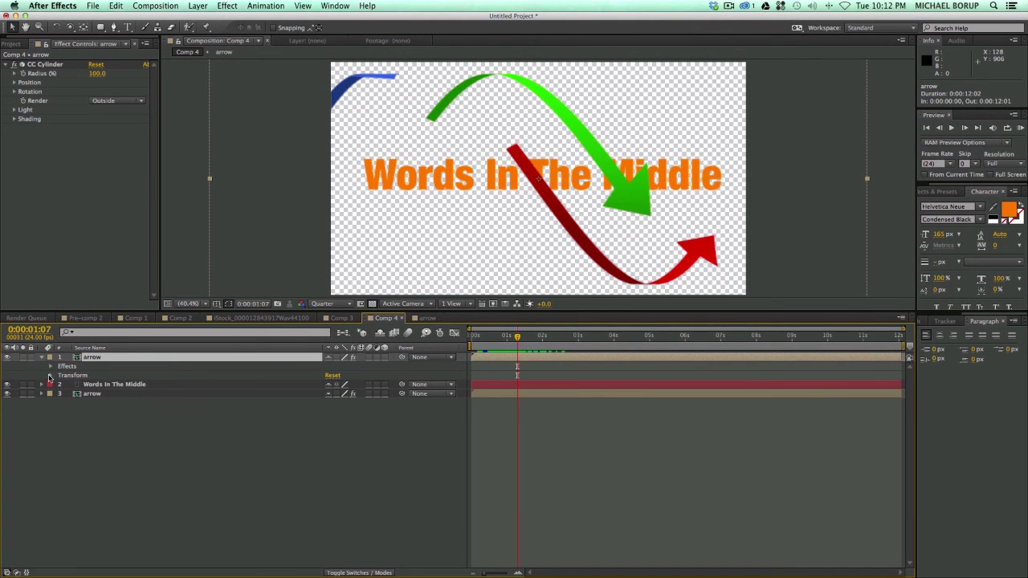
{"action": "left_click", "coordinate": [50, 367]}
{"action": "left_click", "coordinate": [47, 404]}
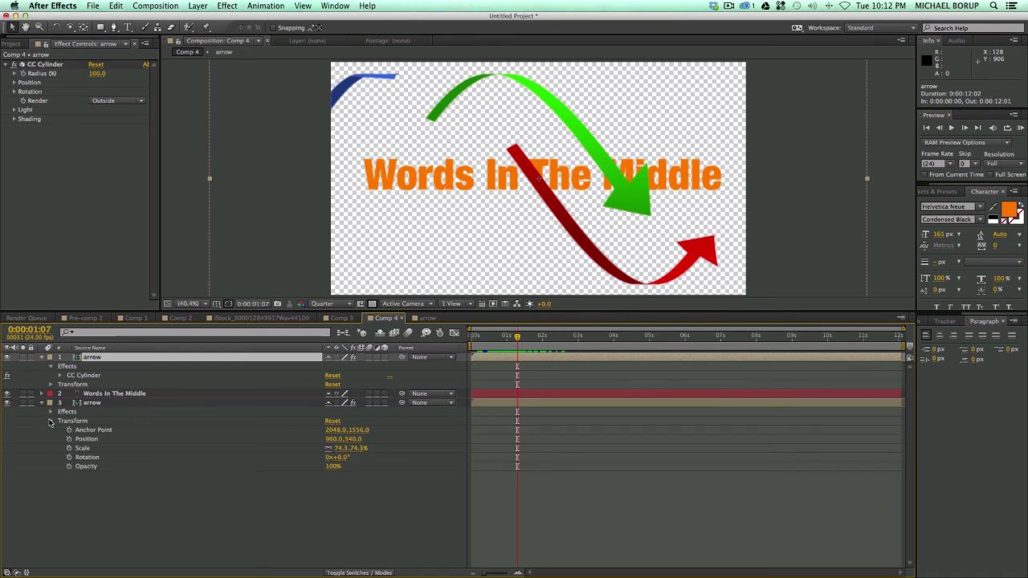
{"action": "left_click", "coordinate": [50, 412]}
{"action": "left_click", "coordinate": [59, 421]}
{"action": "left_click", "coordinate": [69, 449]}
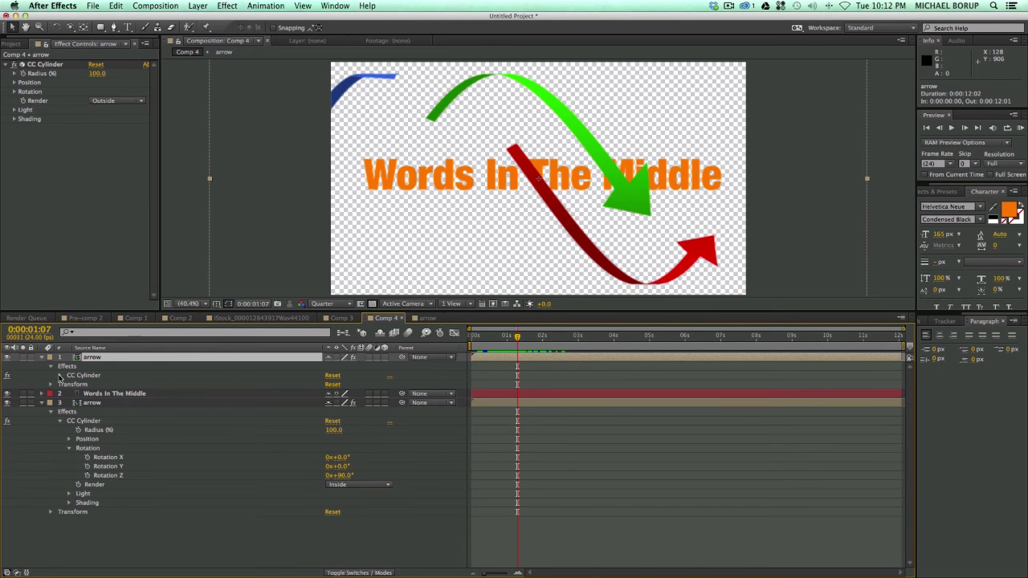
{"action": "left_click", "coordinate": [59, 375]}
{"action": "left_click", "coordinate": [69, 403]}
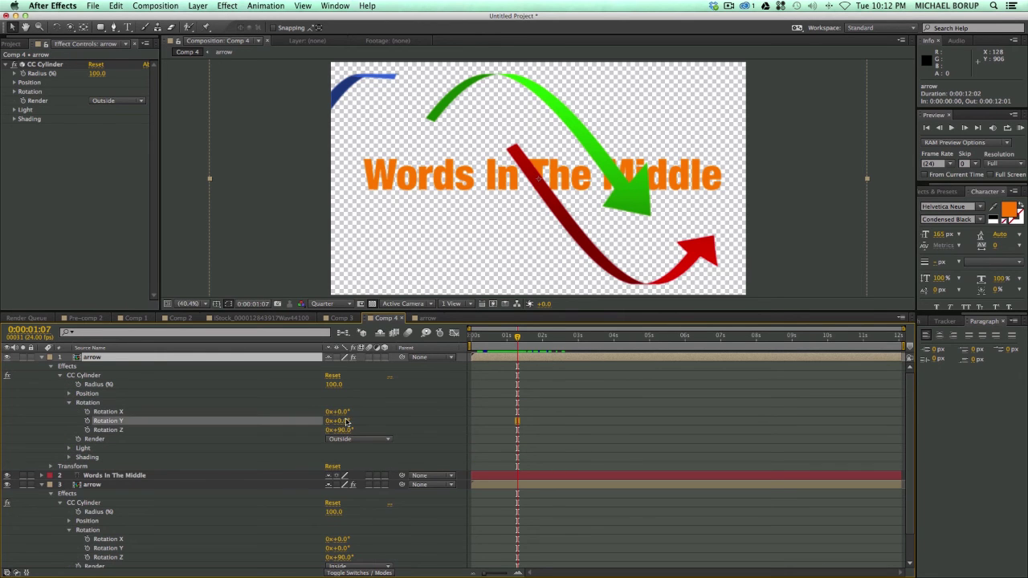
{"action": "mouse_move", "coordinate": [344, 421]}
{"action": "left_mouse_down"}
{"action": "mouse_move", "coordinate": [331, 423]}
{"action": "mouse_move", "coordinate": [365, 421]}
{"action": "mouse_move", "coordinate": [345, 421]}
{"action": "left_mouse_up"}
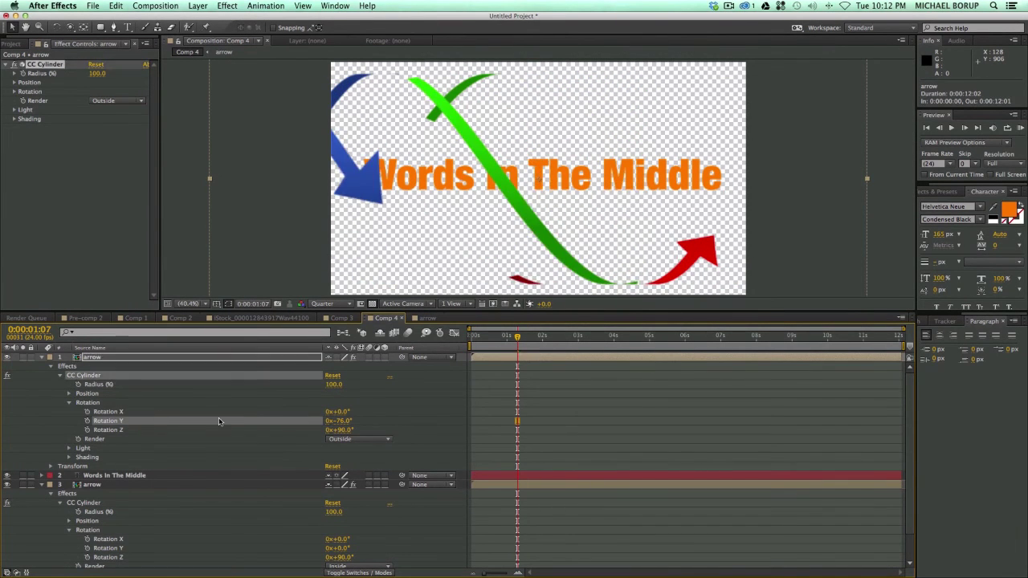
{"action": "key", "text": "super+z"}
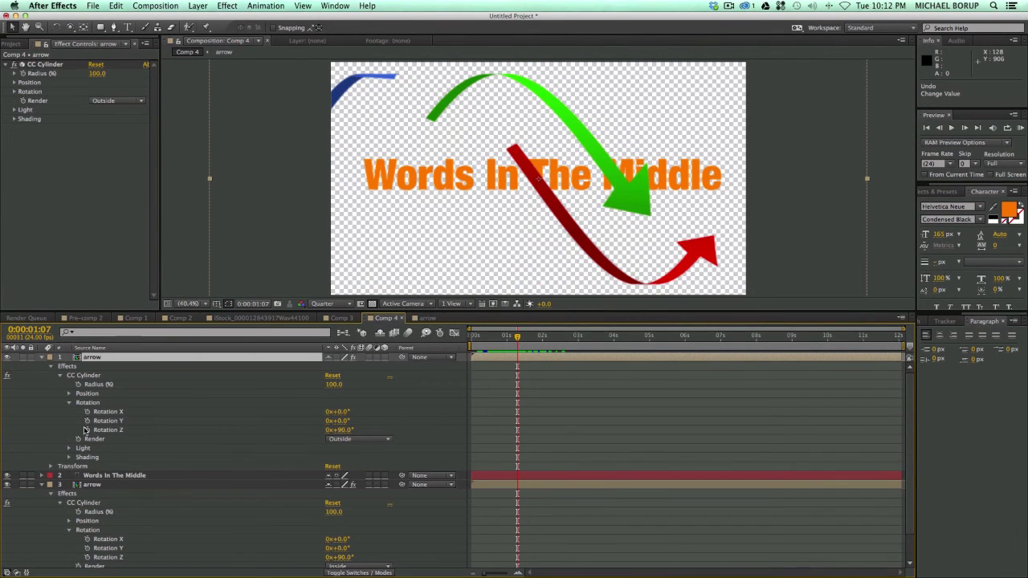
Step: Link layer 3's Rotation Y to layer 1's with a pick-whip expression and test it
{"action": "left_click", "coordinate": [88, 548], "text": "alt"}
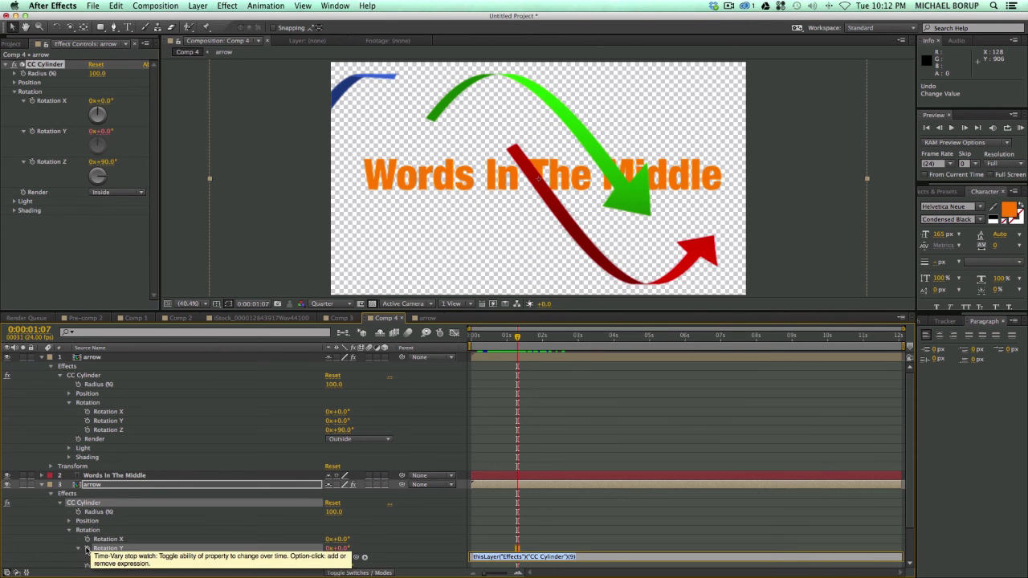
{"action": "left_click_drag", "start_coordinate": [359, 560], "coordinate": [103, 426]}
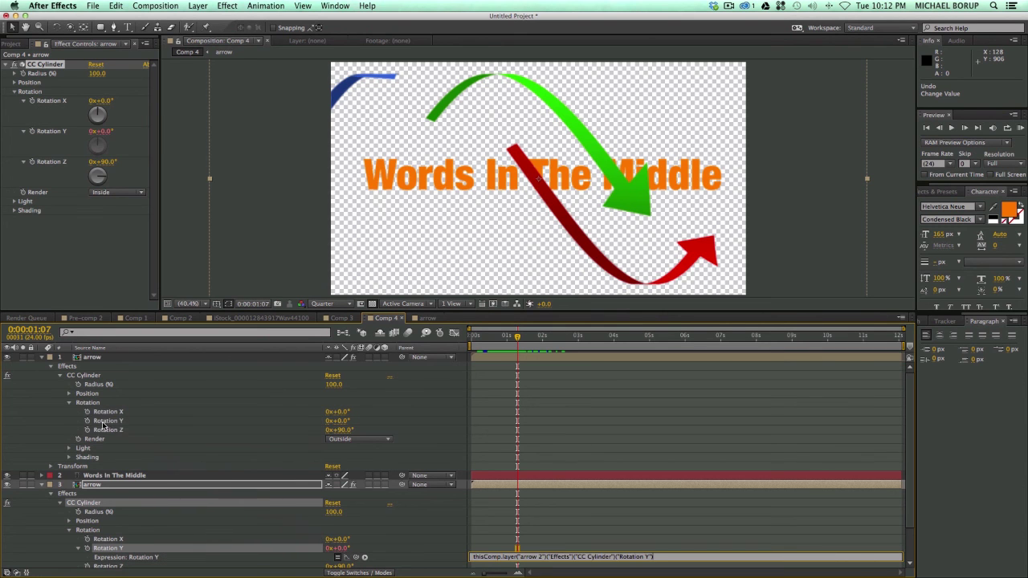
{"action": "left_click", "coordinate": [145, 434]}
{"action": "left_click_drag", "start_coordinate": [341, 425], "coordinate": [393, 425]}
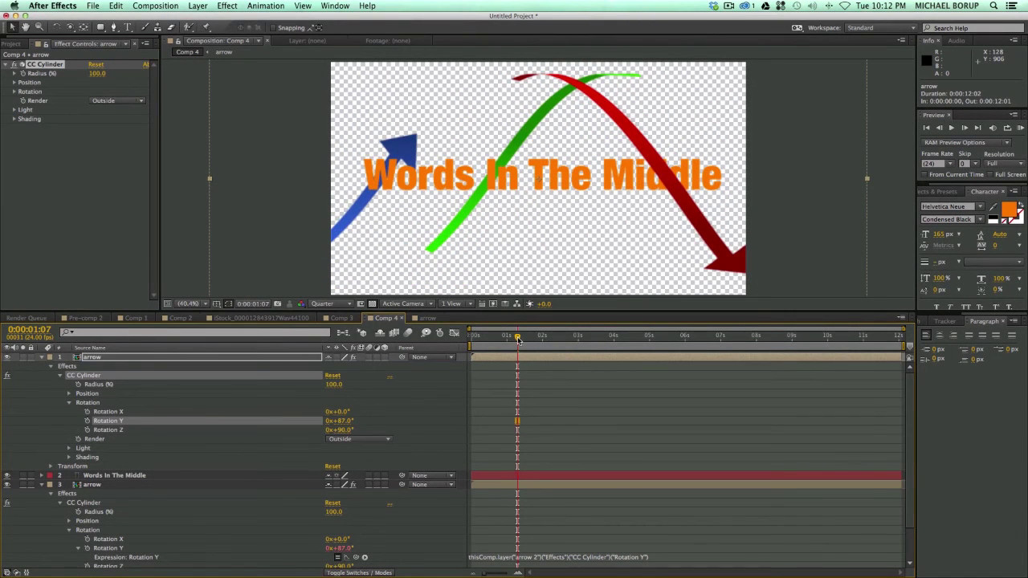
{"action": "left_click_drag", "start_coordinate": [518, 339], "coordinate": [561, 341]}
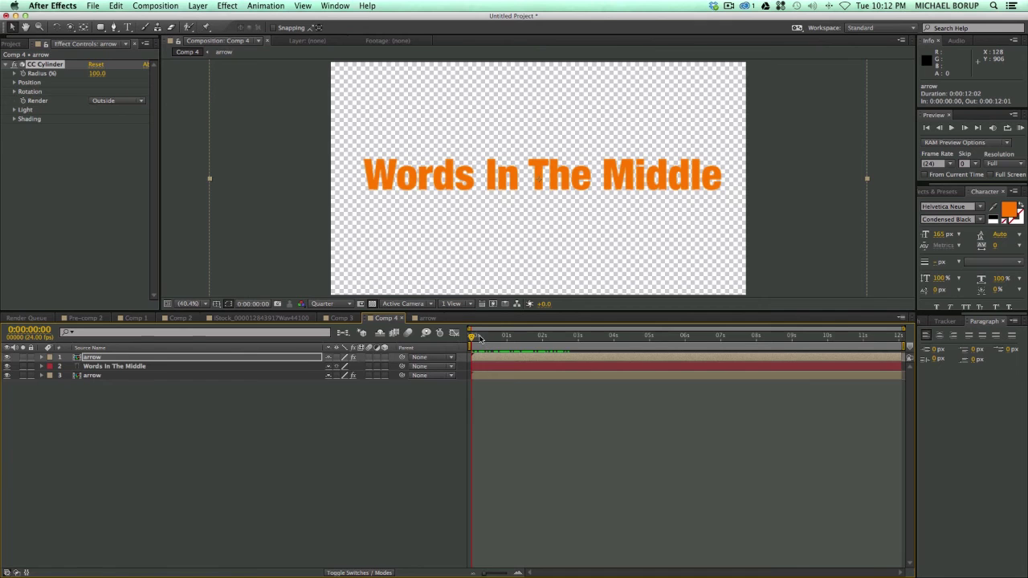
Step: Keyframe the top arrow's Rotation Y from 87° at 0s to a new value near 3s
{"action": "mouse_move", "coordinate": [480, 338]}
{"action": "left_mouse_down"}
{"action": "mouse_move", "coordinate": [536, 342]}
{"action": "mouse_move", "coordinate": [471, 338]}
{"action": "left_mouse_up"}
{"action": "left_click", "coordinate": [480, 359]}
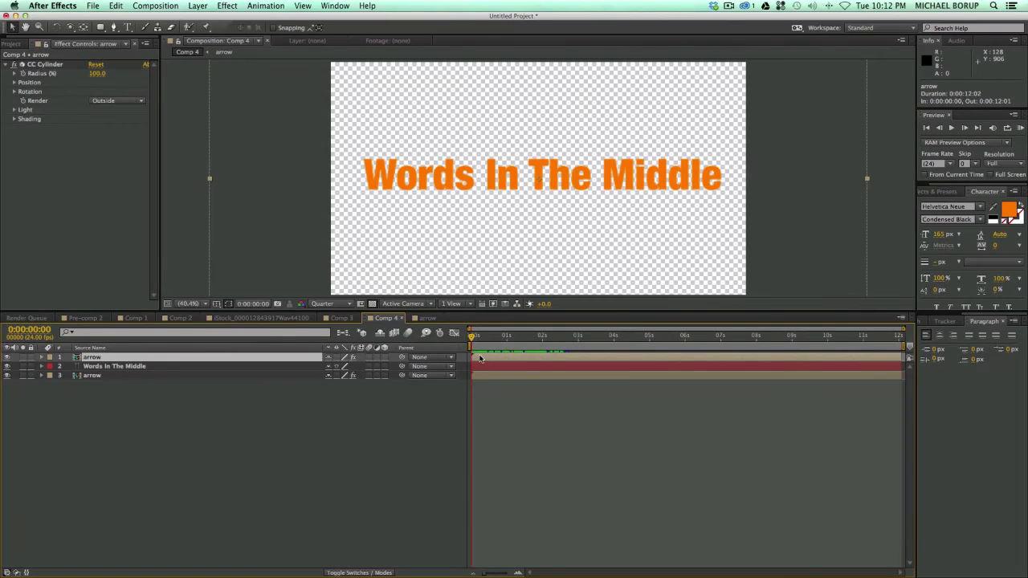
{"action": "left_click", "coordinate": [14, 93]}
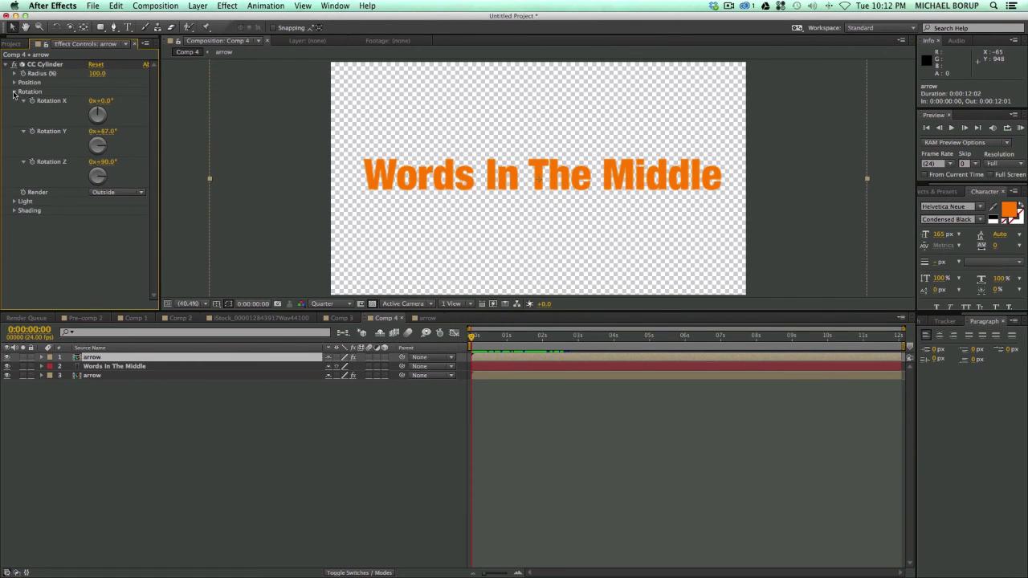
{"action": "left_click", "coordinate": [33, 133]}
{"action": "left_click_drag", "start_coordinate": [473, 338], "coordinate": [527, 336]}
{"action": "left_click_drag", "start_coordinate": [118, 141], "coordinate": [3, 132]}
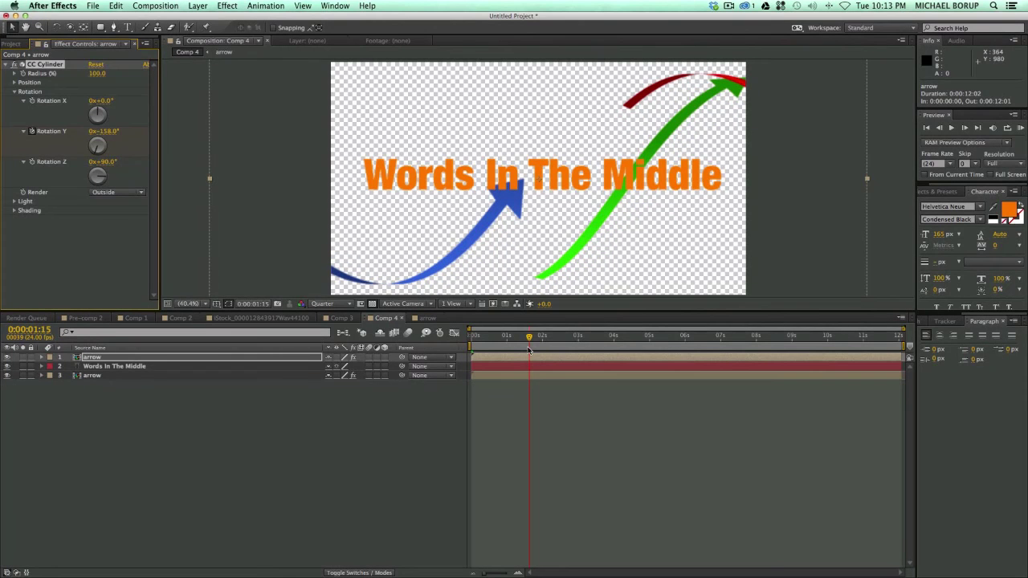
Step: Preview the sweeping arrow animation in real time from the start
{"action": "key", "text": "space"}
{"action": "key", "text": "u"}
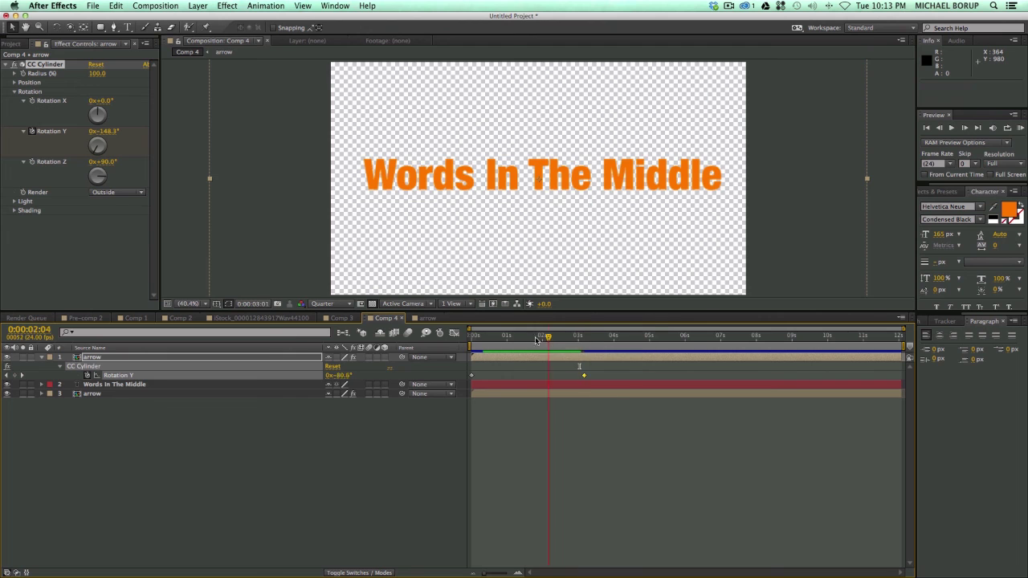
{"action": "key", "text": "KP_0"}
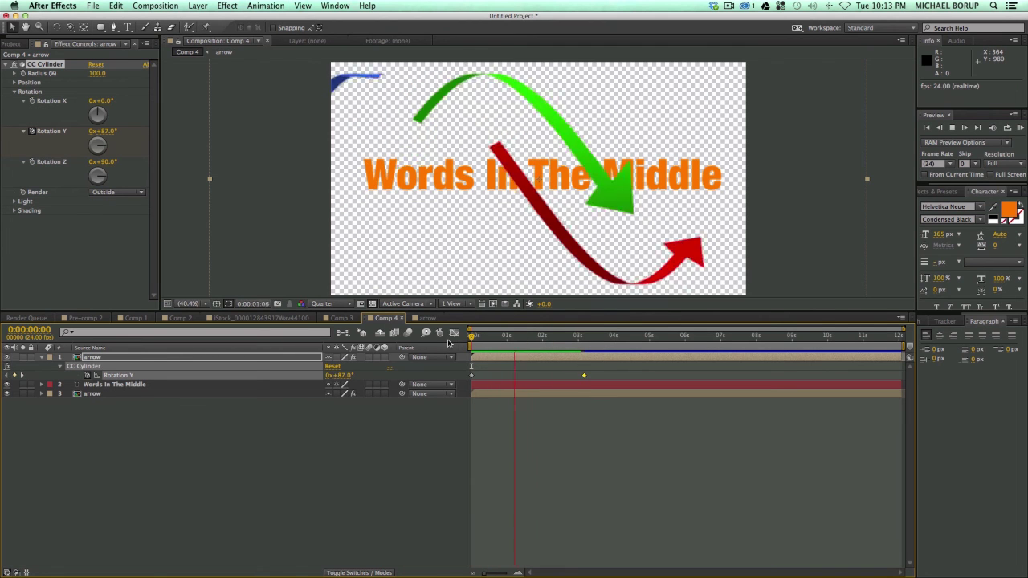
Step: Duplicate the two arrow layers twice, shifting copies to start at 0:00:01:08, then preview
{"action": "left_click", "coordinate": [510, 344]}
{"action": "left_click_drag", "start_coordinate": [511, 343], "coordinate": [519, 344]}
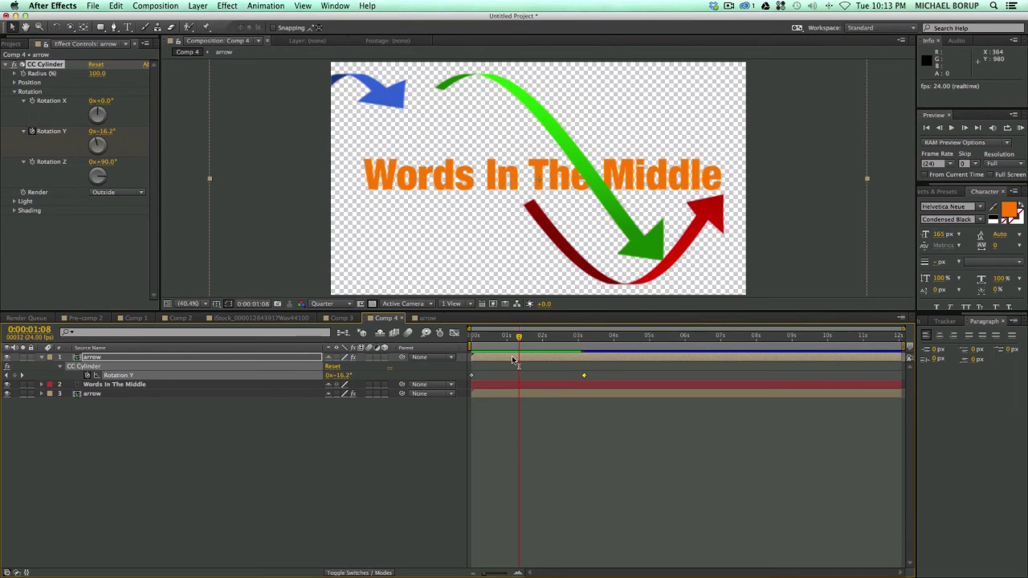
{"action": "left_click", "coordinate": [508, 394], "text": "shift"}
{"action": "left_click", "coordinate": [505, 388], "text": "super"}
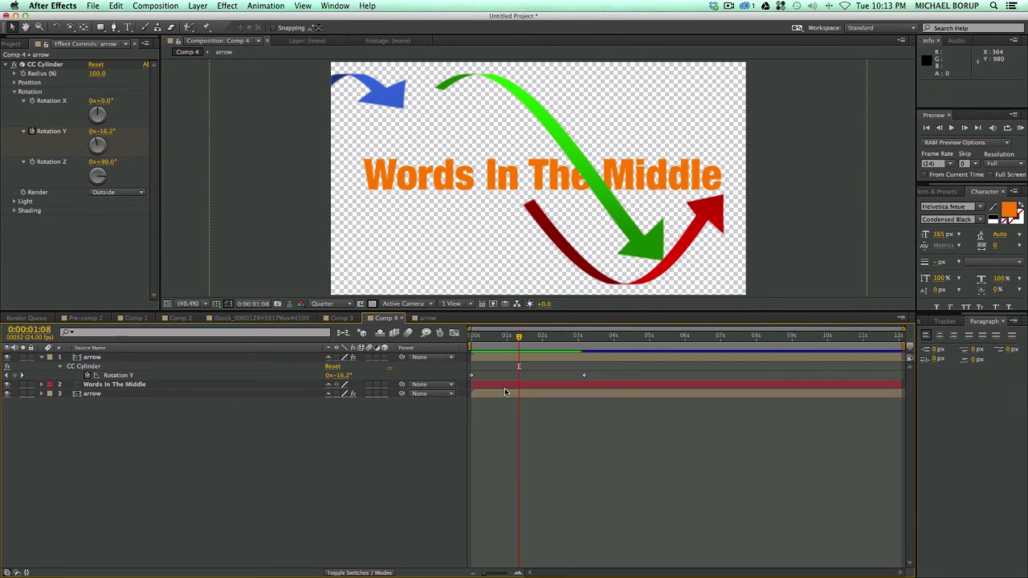
{"action": "key", "text": "super+d"}
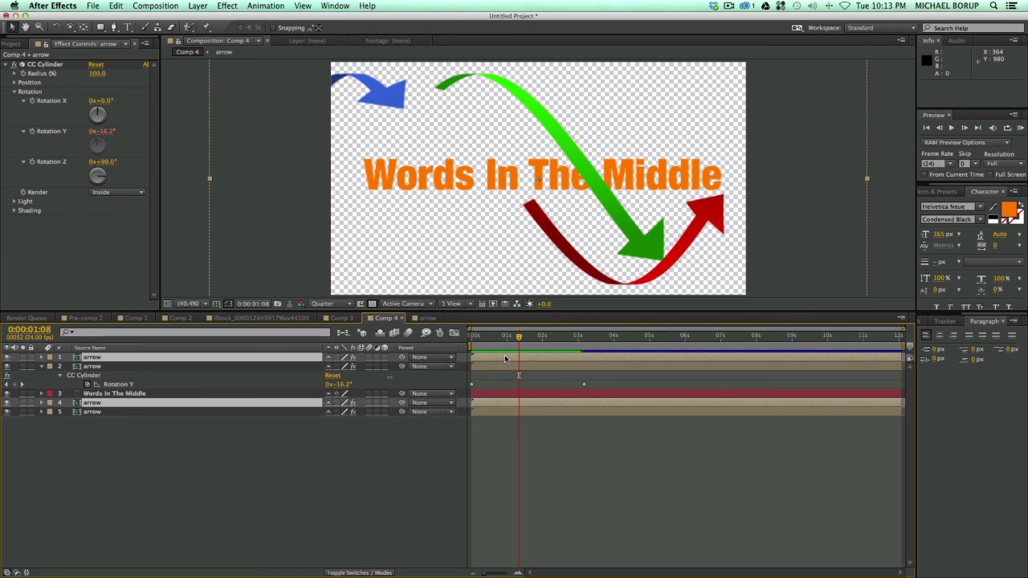
{"action": "left_click_drag", "start_coordinate": [508, 359], "coordinate": [507, 338]}
{"action": "key", "text": "ctrl+d"}
{"action": "key", "text": "space"}
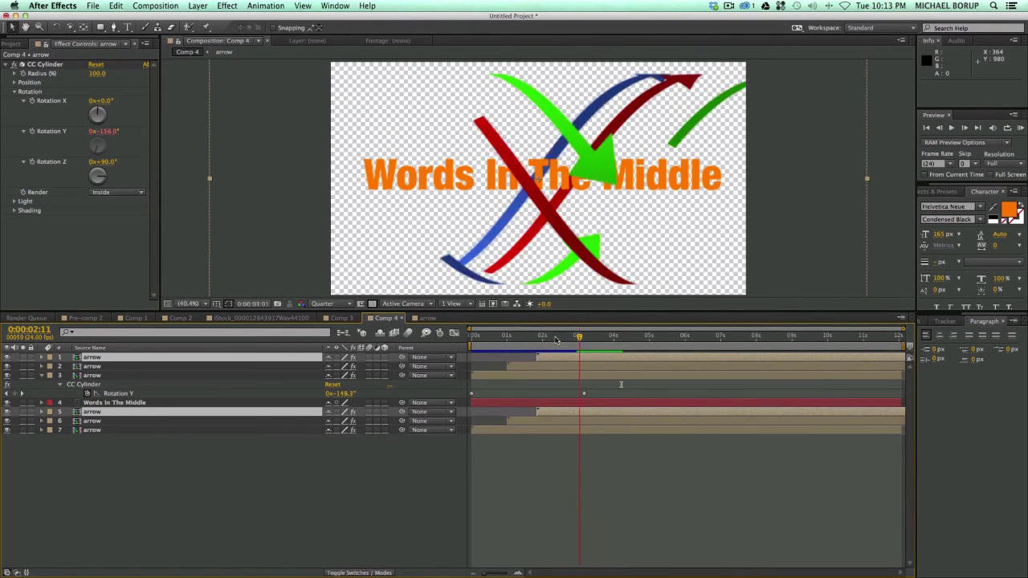
{"action": "left_click_drag", "start_coordinate": [508, 339], "coordinate": [438, 346]}
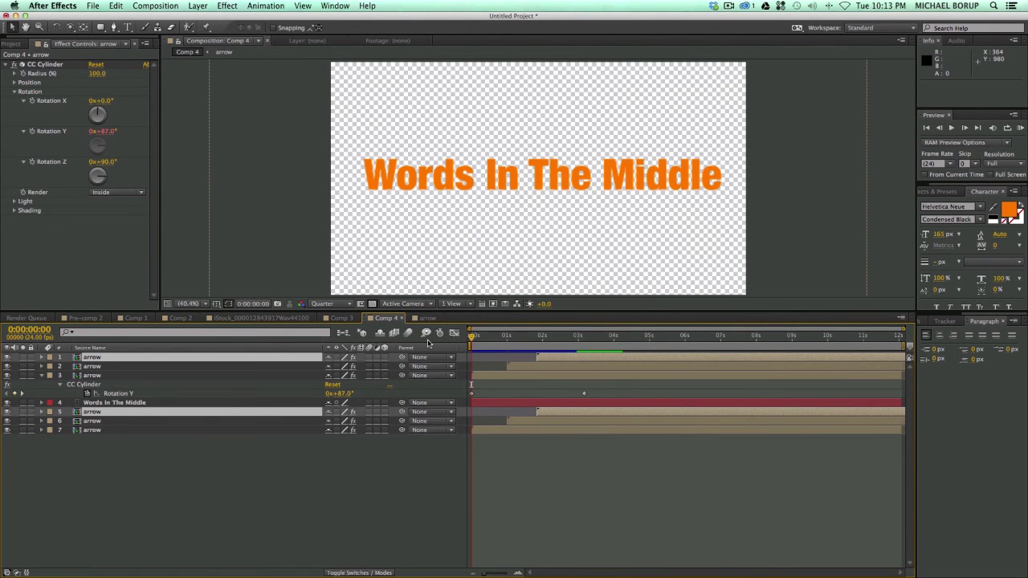
{"action": "key", "text": "space"}
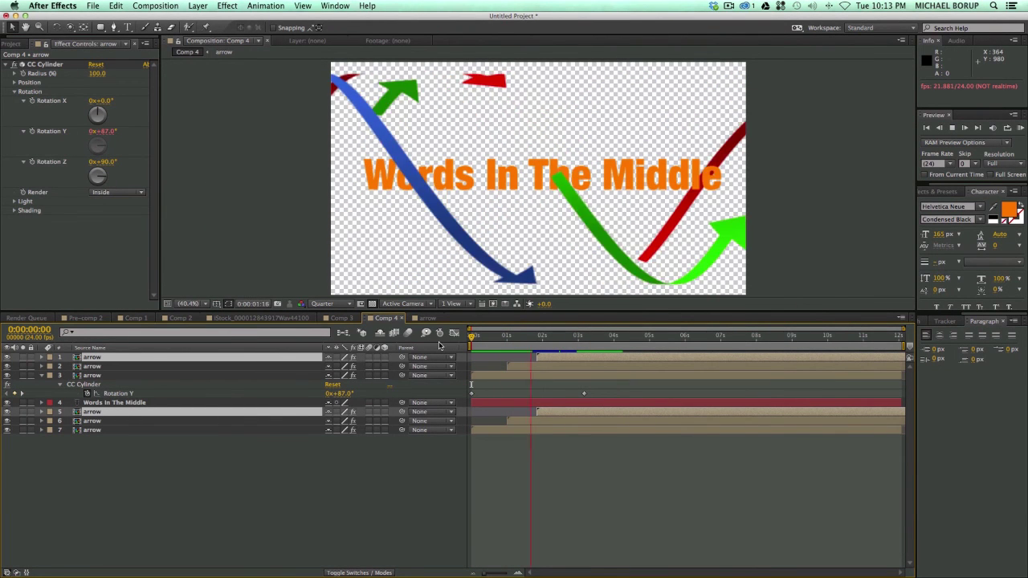
{"action": "key", "text": "space"}
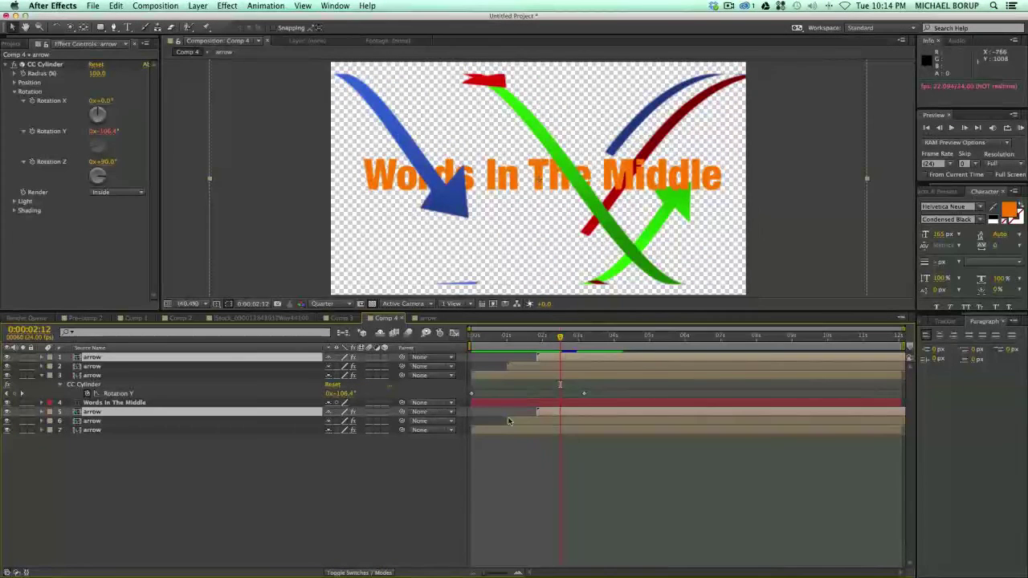
{"action": "left_click", "coordinate": [535, 373]}
{"action": "left_click", "coordinate": [560, 358]}
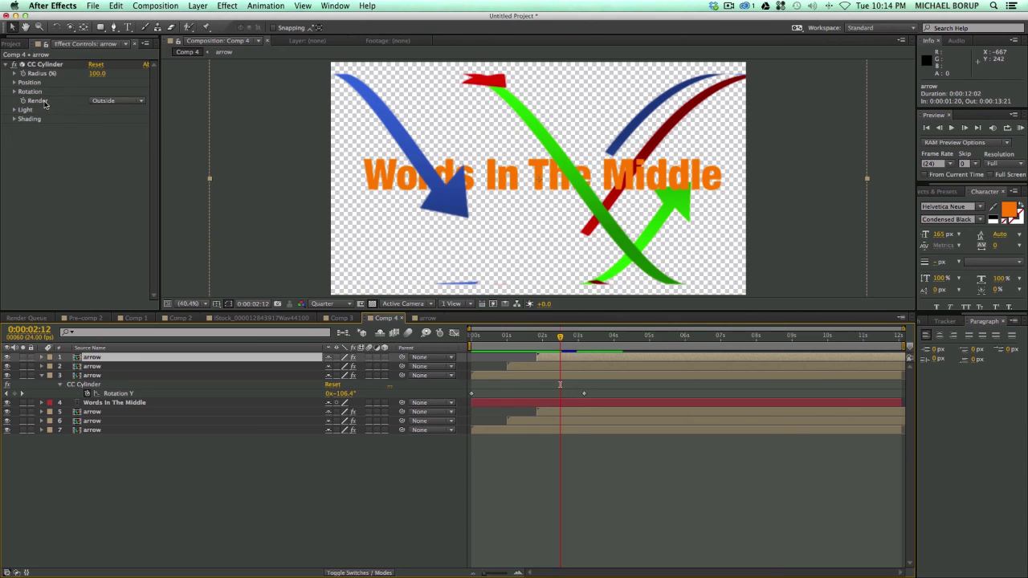
{"action": "left_click", "coordinate": [599, 430]}
{"action": "left_click", "coordinate": [577, 422]}
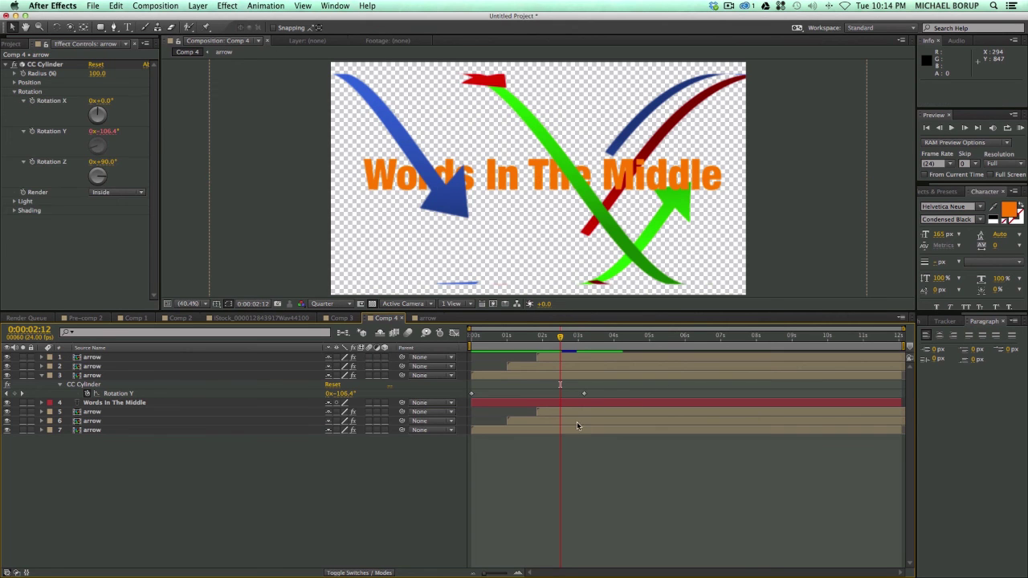
{"action": "left_click", "coordinate": [575, 411]}
{"action": "left_click", "coordinate": [530, 404]}
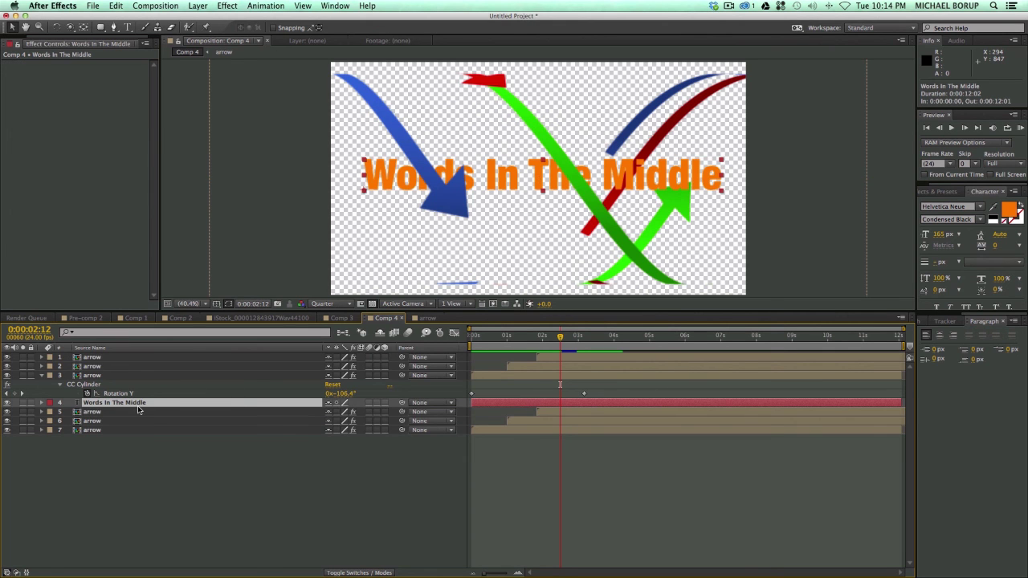
{"action": "left_click", "coordinate": [566, 432]}
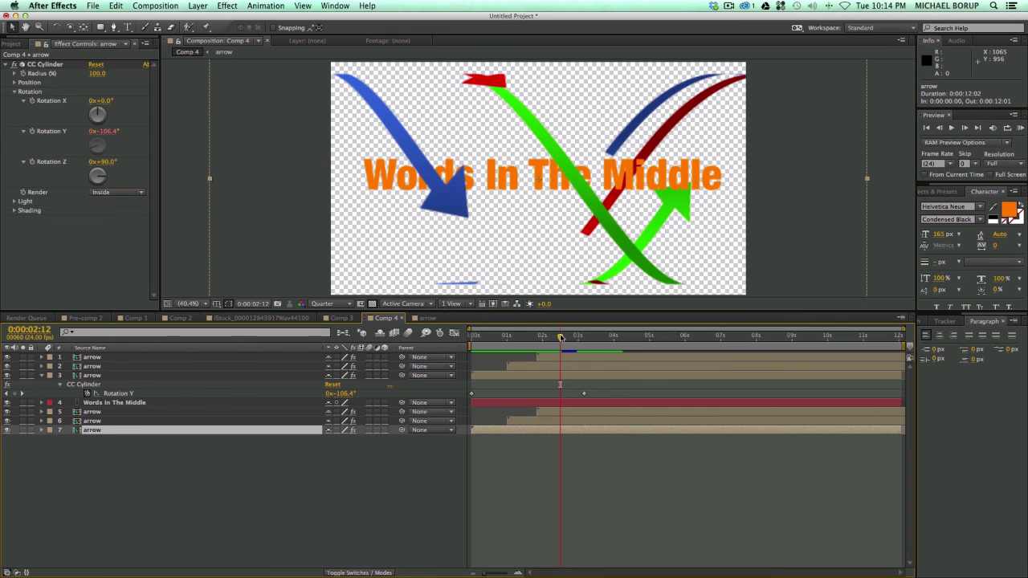
{"action": "left_click_drag", "start_coordinate": [561, 339], "coordinate": [500, 348]}
Step: In Comp 3, move the ace of hearts card left and switch to the Rotation tool
{"action": "left_click", "coordinate": [344, 319]}
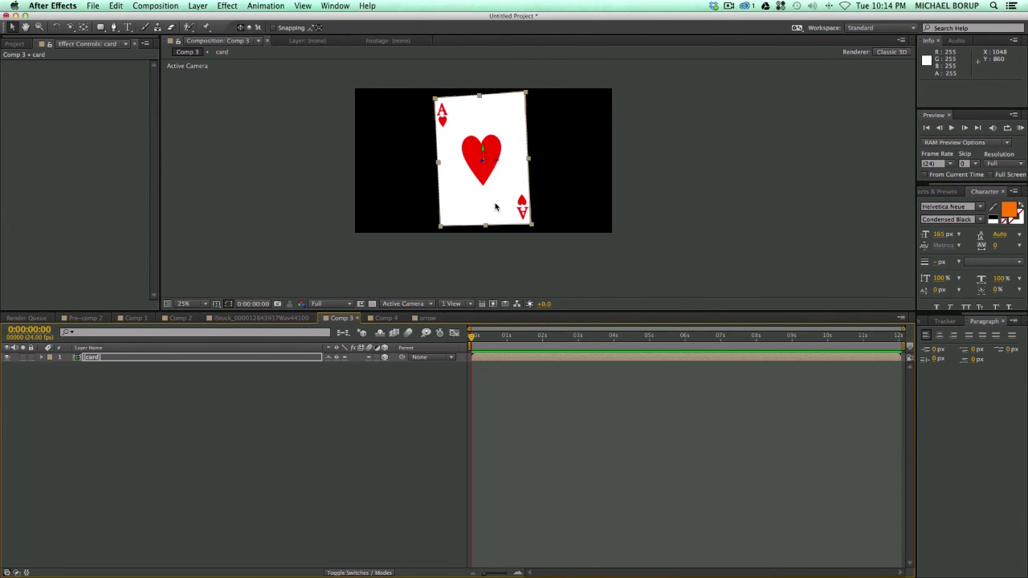
{"action": "left_click_drag", "start_coordinate": [495, 208], "coordinate": [538, 212]}
{"action": "key", "text": "w"}
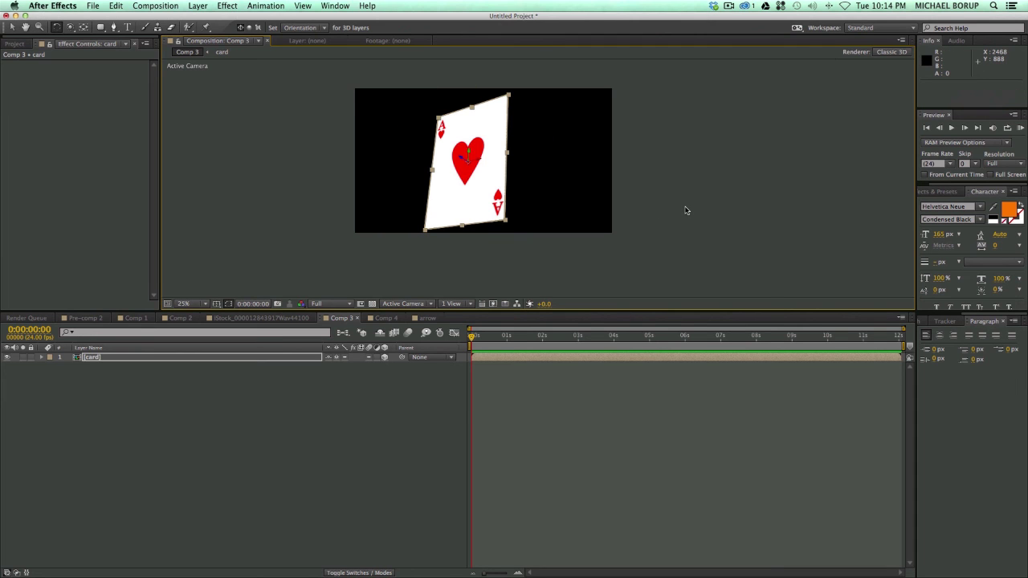